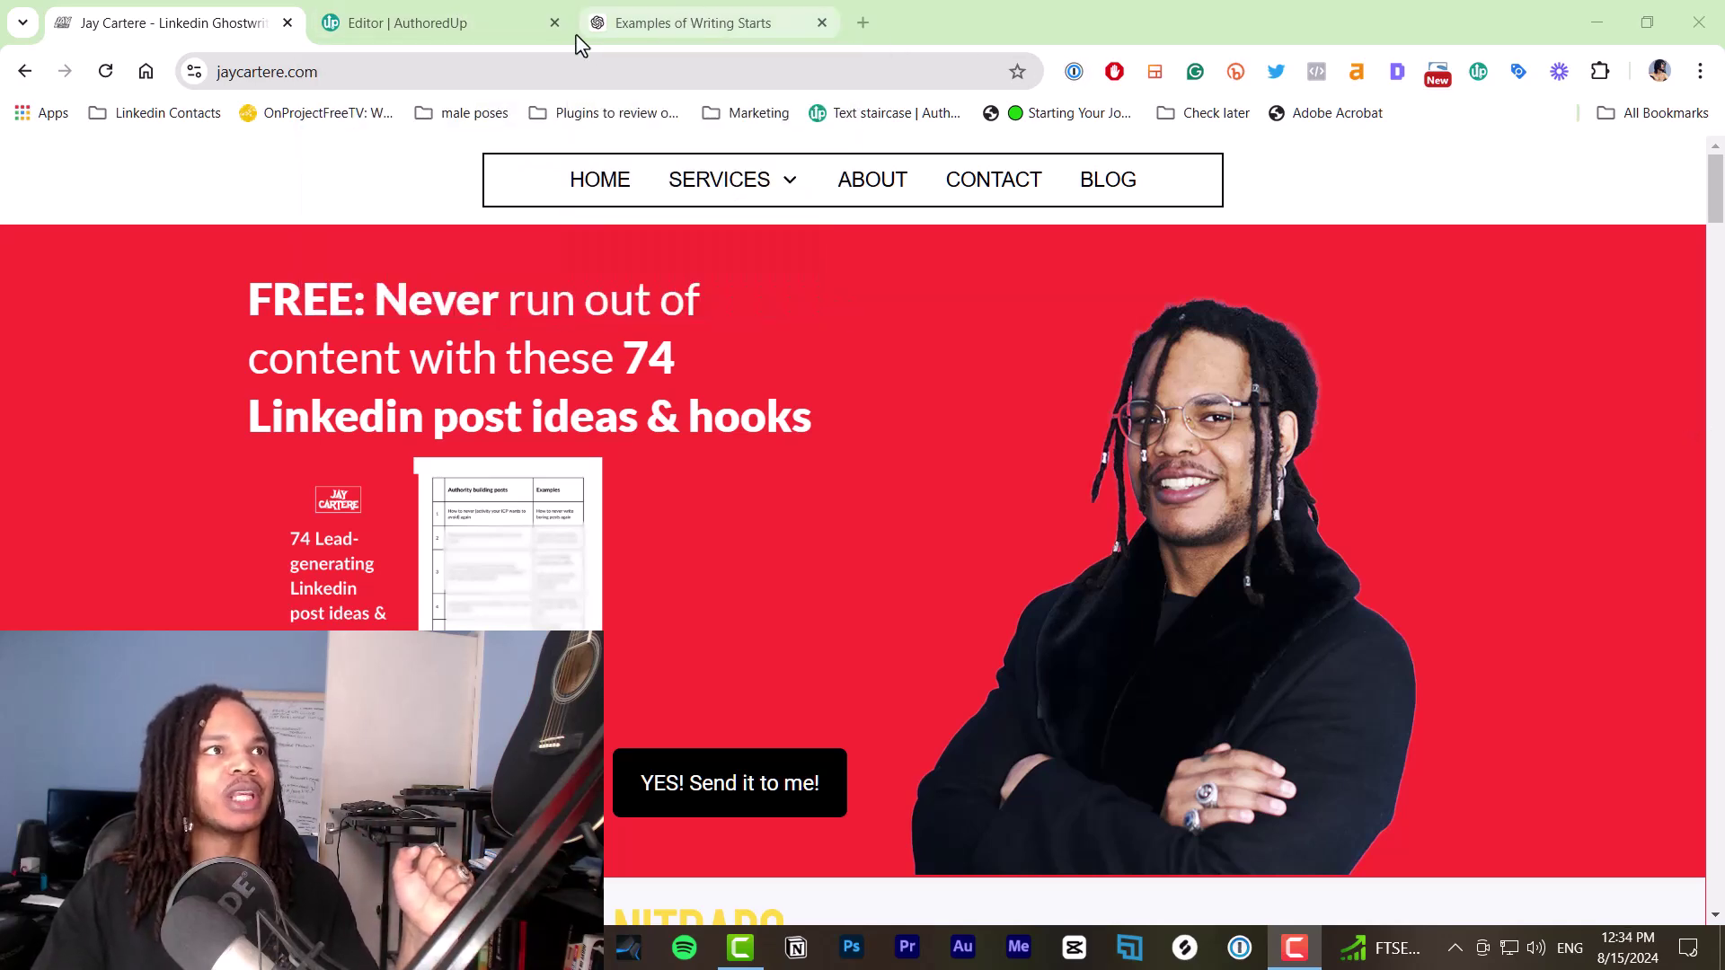
Switch to the AuthoredUp composer tab with its empty unsaved draft and blank LinkedIn preview
{"action": "left_click", "coordinate": [447, 19]}
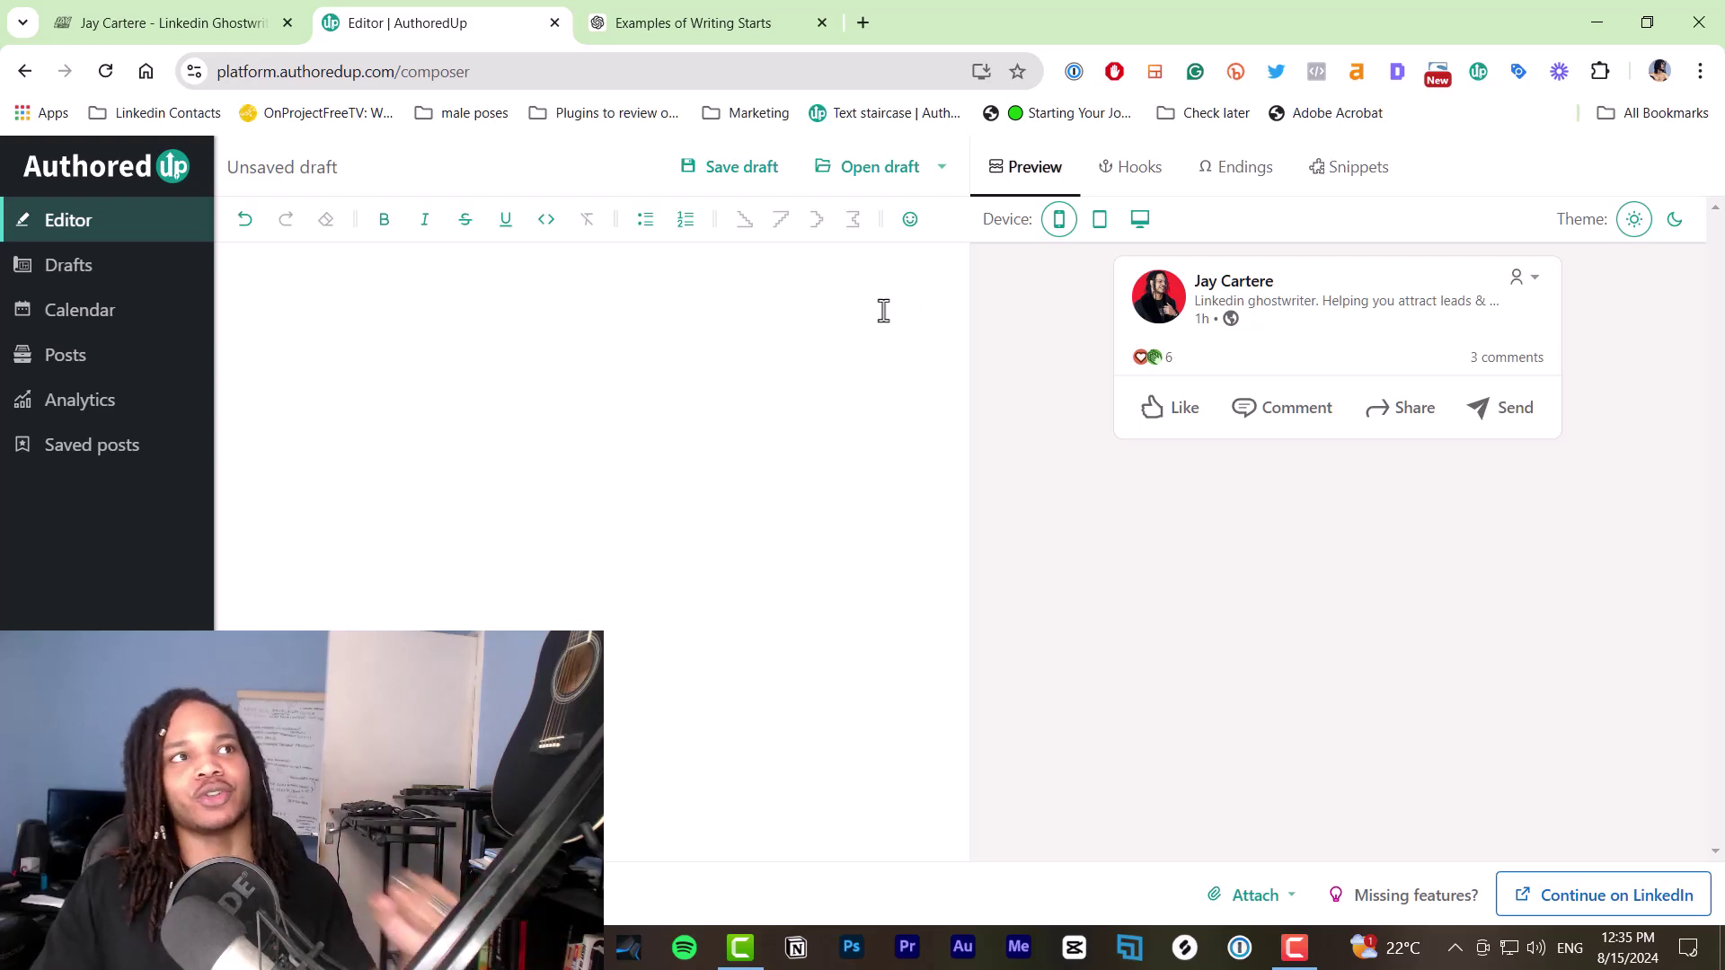
{"action": "key", "text": "ctrl+Tab"}
{"action": "left_click", "coordinate": [978, 301]}
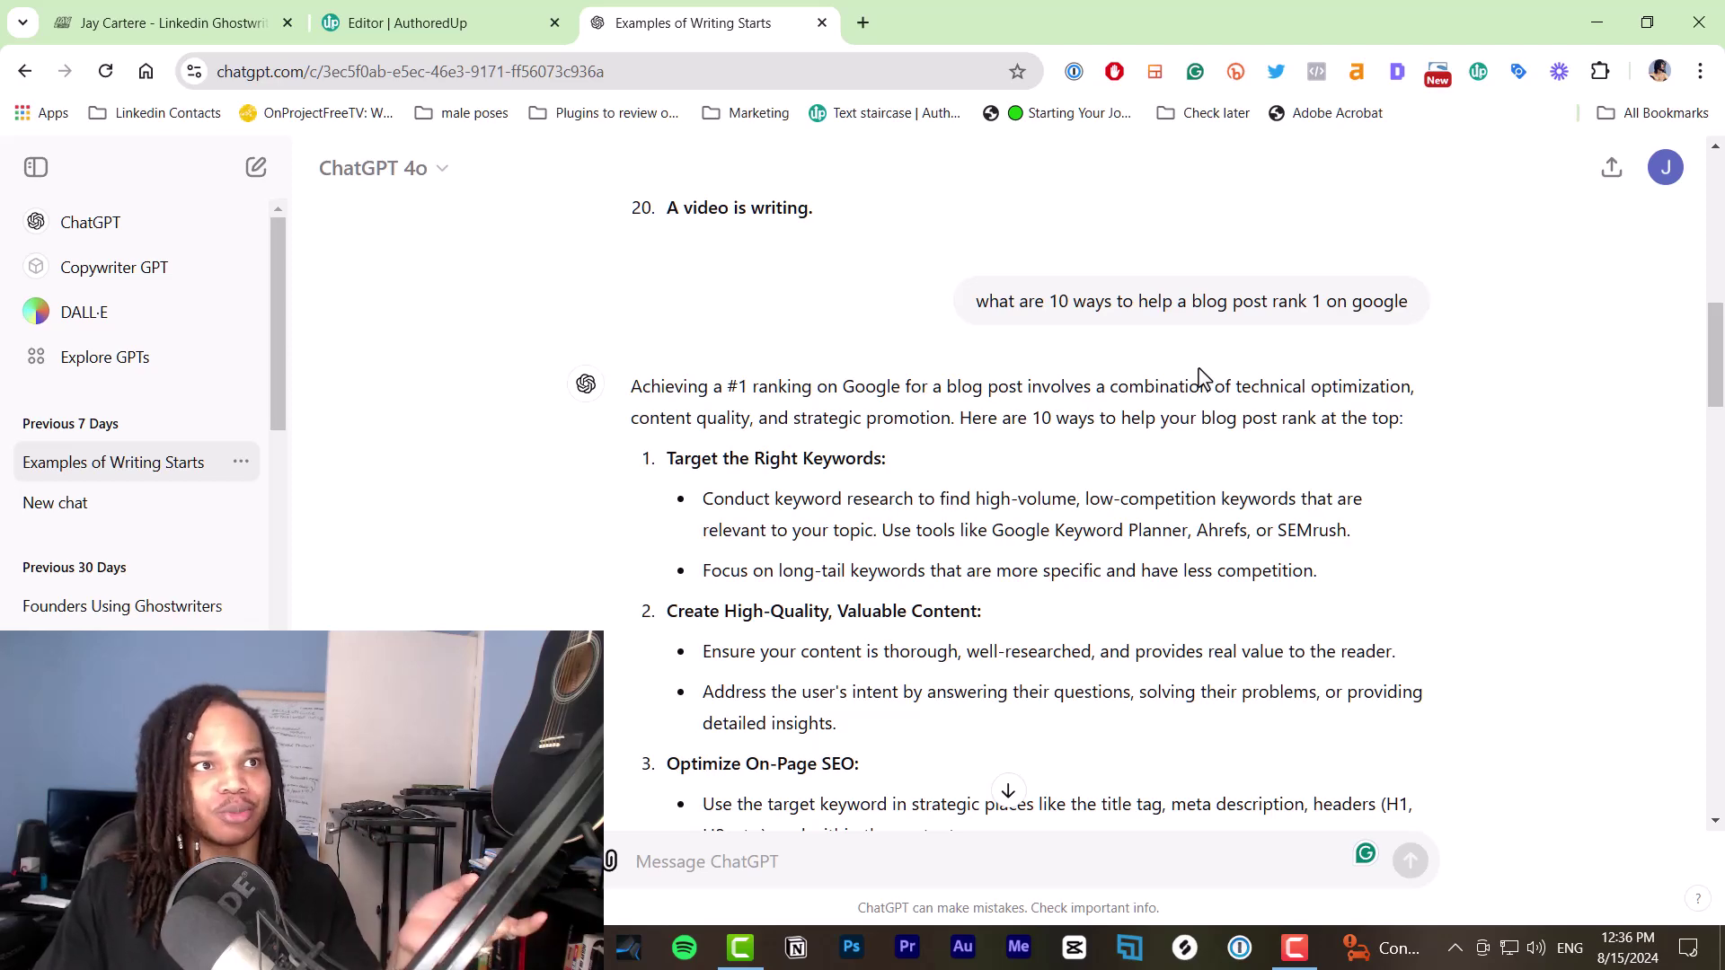
{"action": "scroll", "coordinate": [866, 364], "scroll_direction": "down", "scroll_amount": 6}
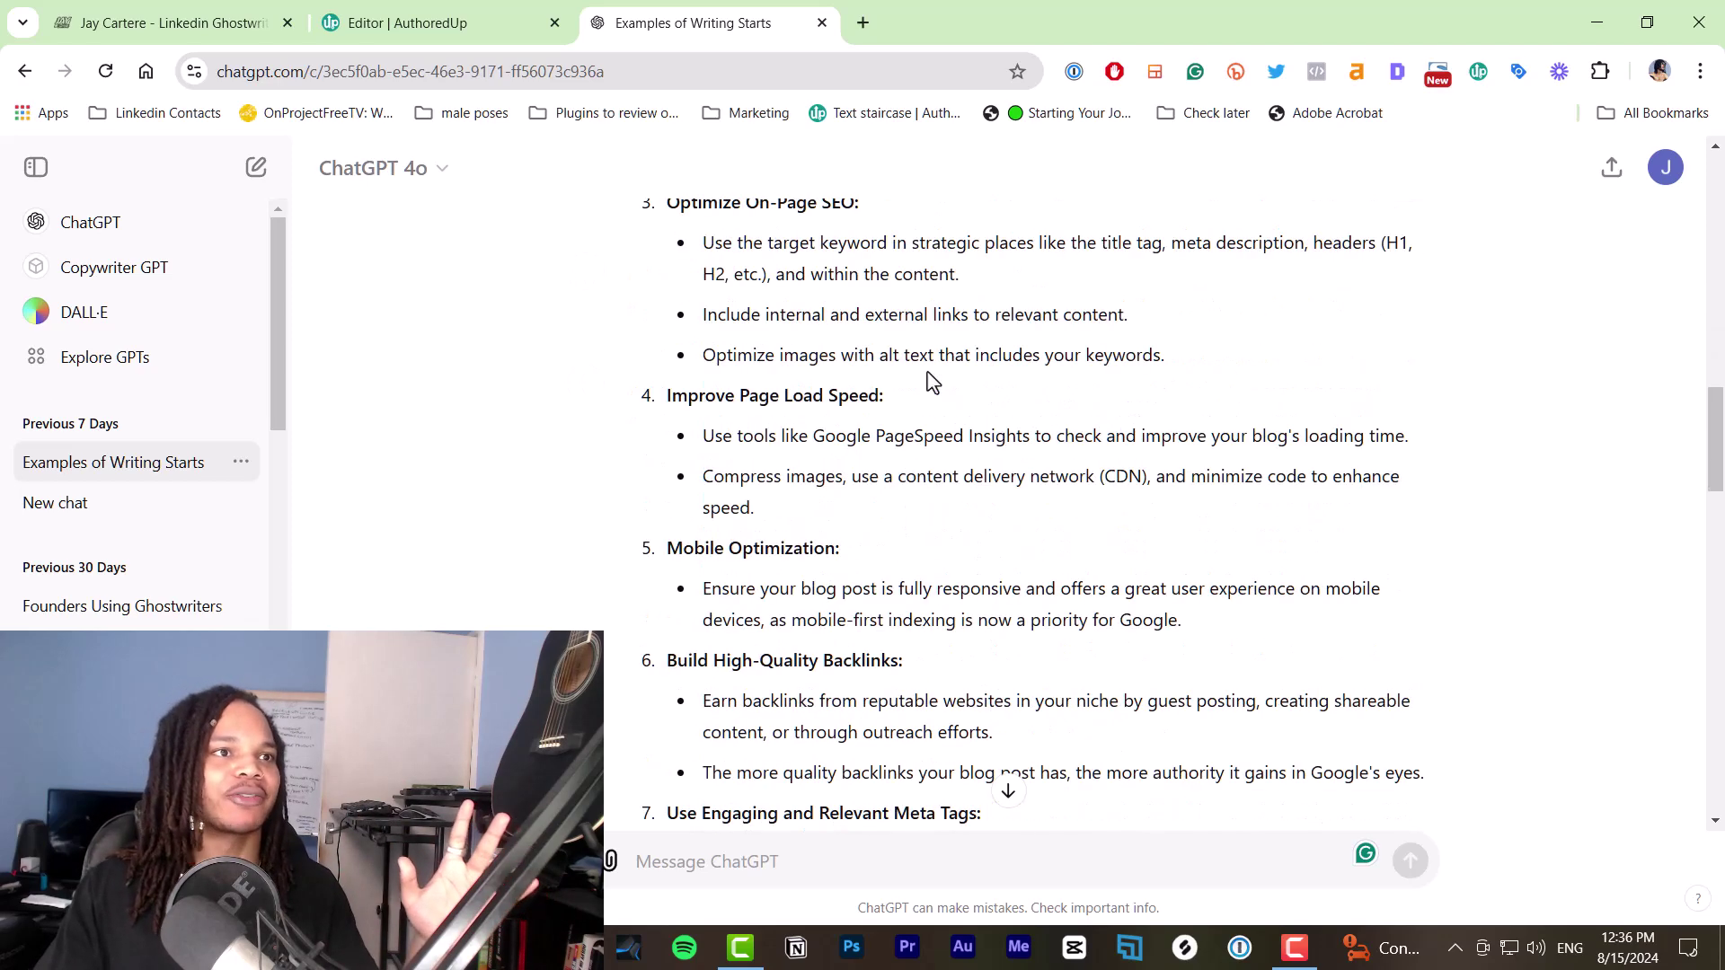
{"action": "scroll", "coordinate": [1032, 510], "scroll_direction": "down", "scroll_amount": 5}
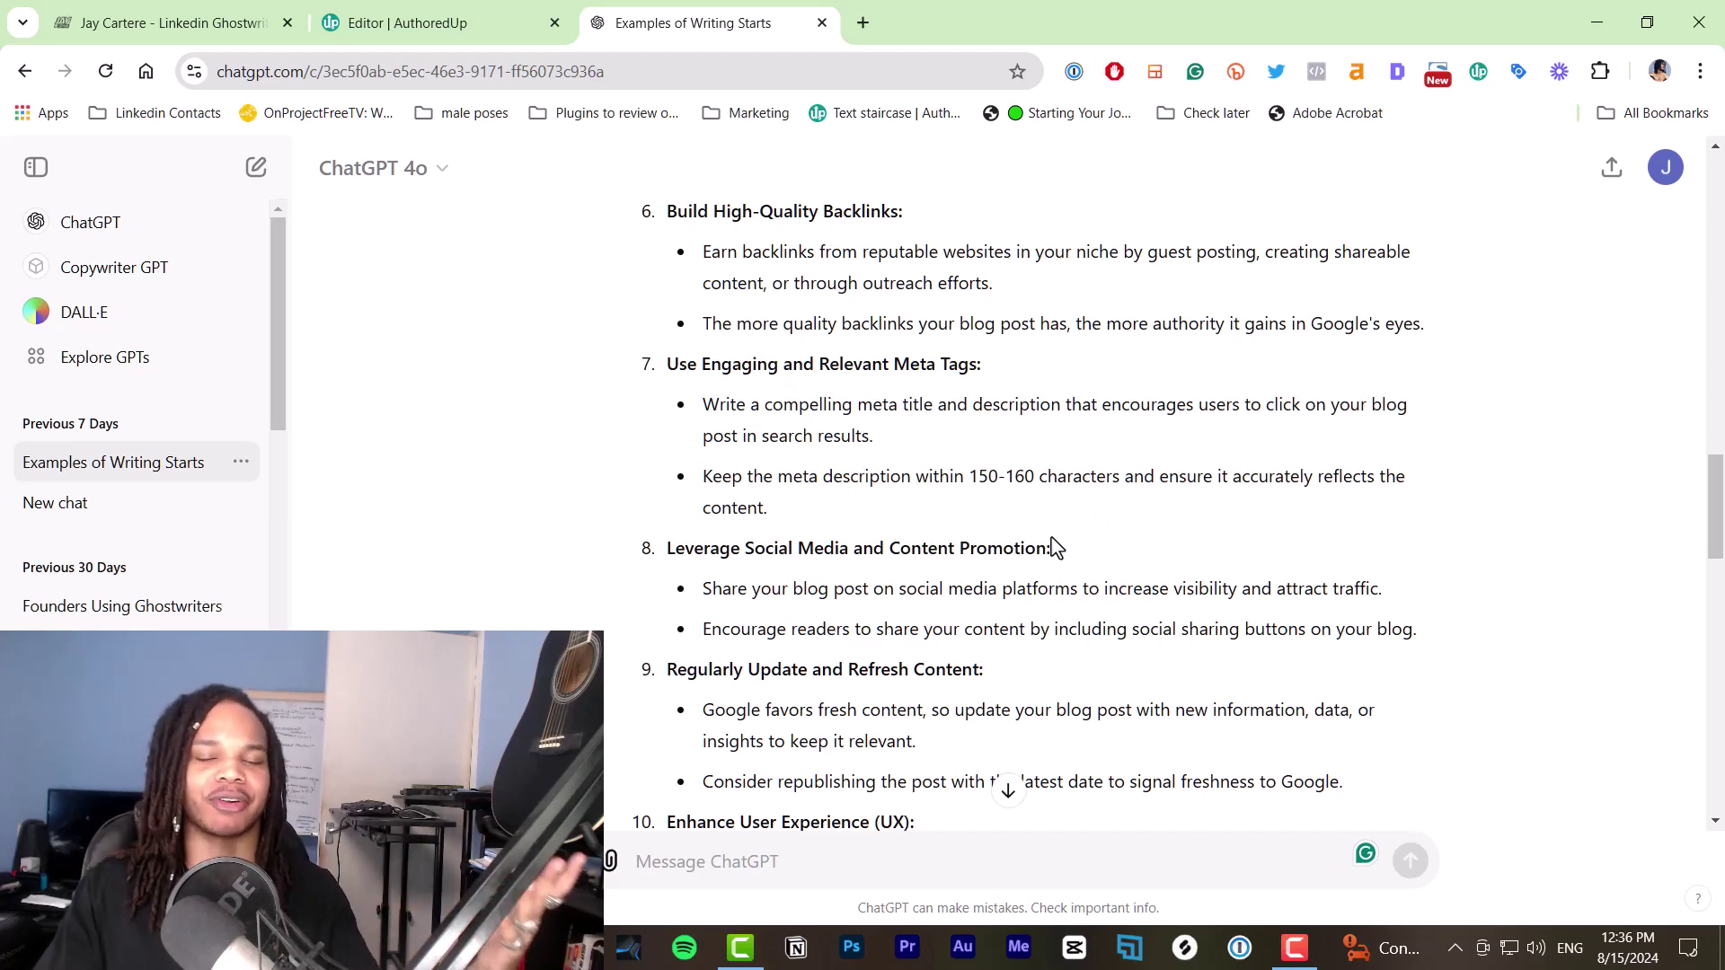
{"action": "scroll", "coordinate": [862, 360], "scroll_direction": "down", "scroll_amount": 4}
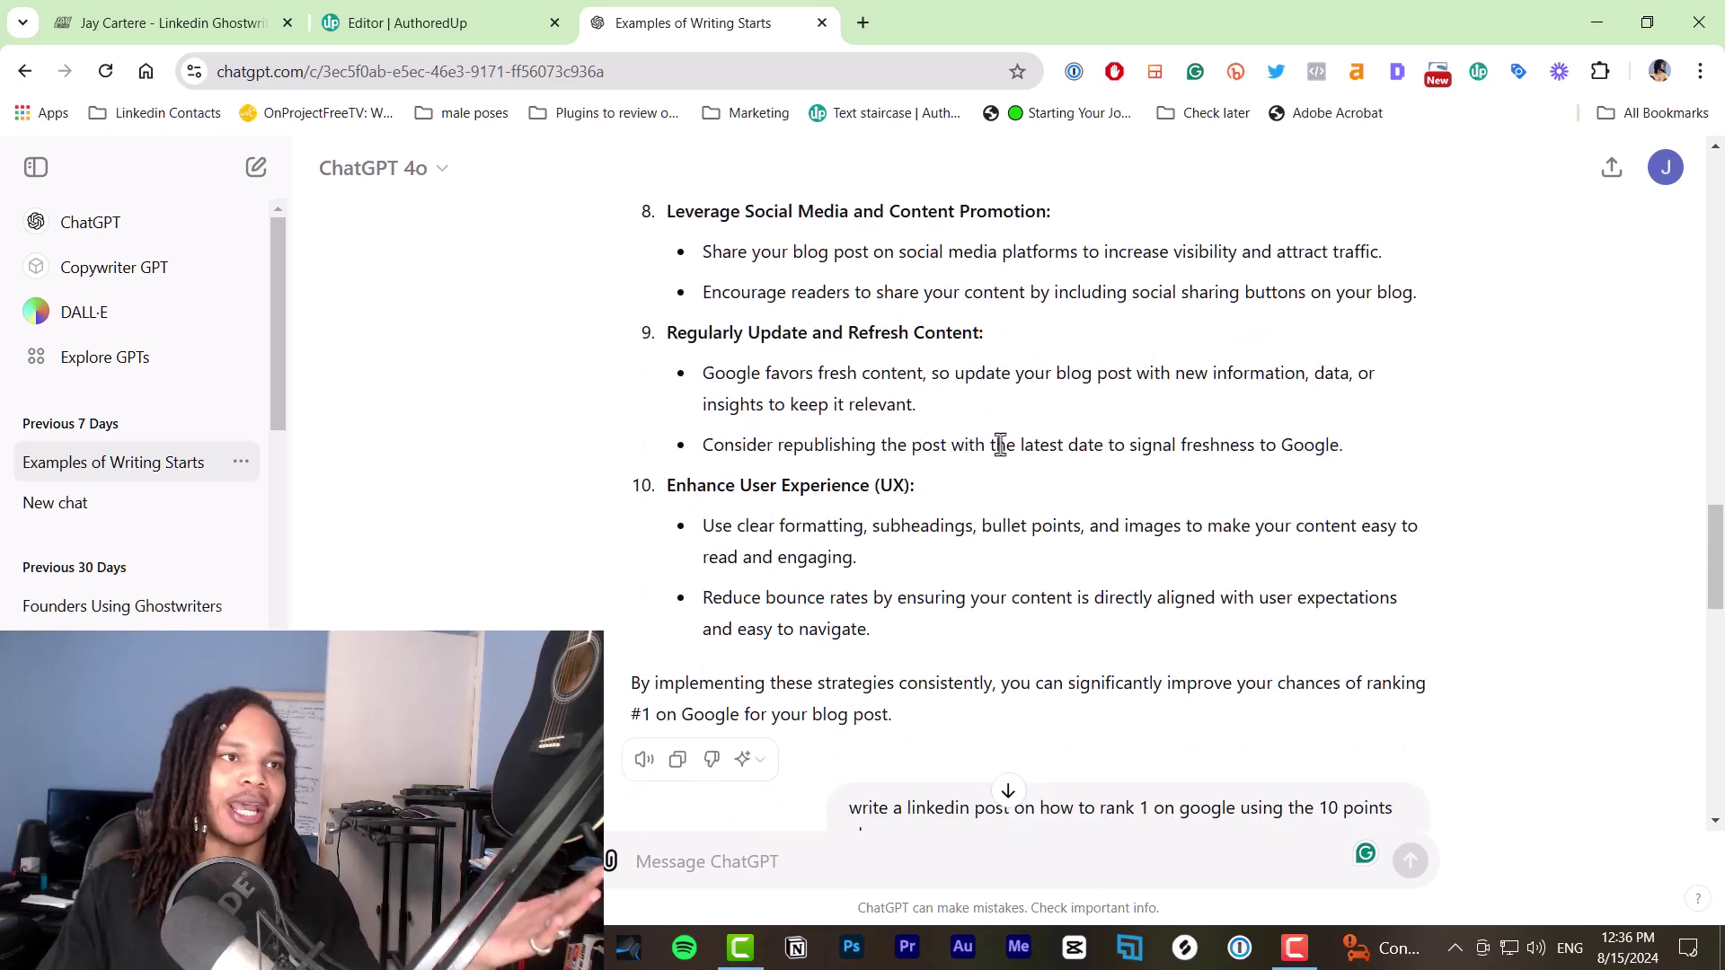
{"action": "key", "text": "ctrl+shift+Tab"}
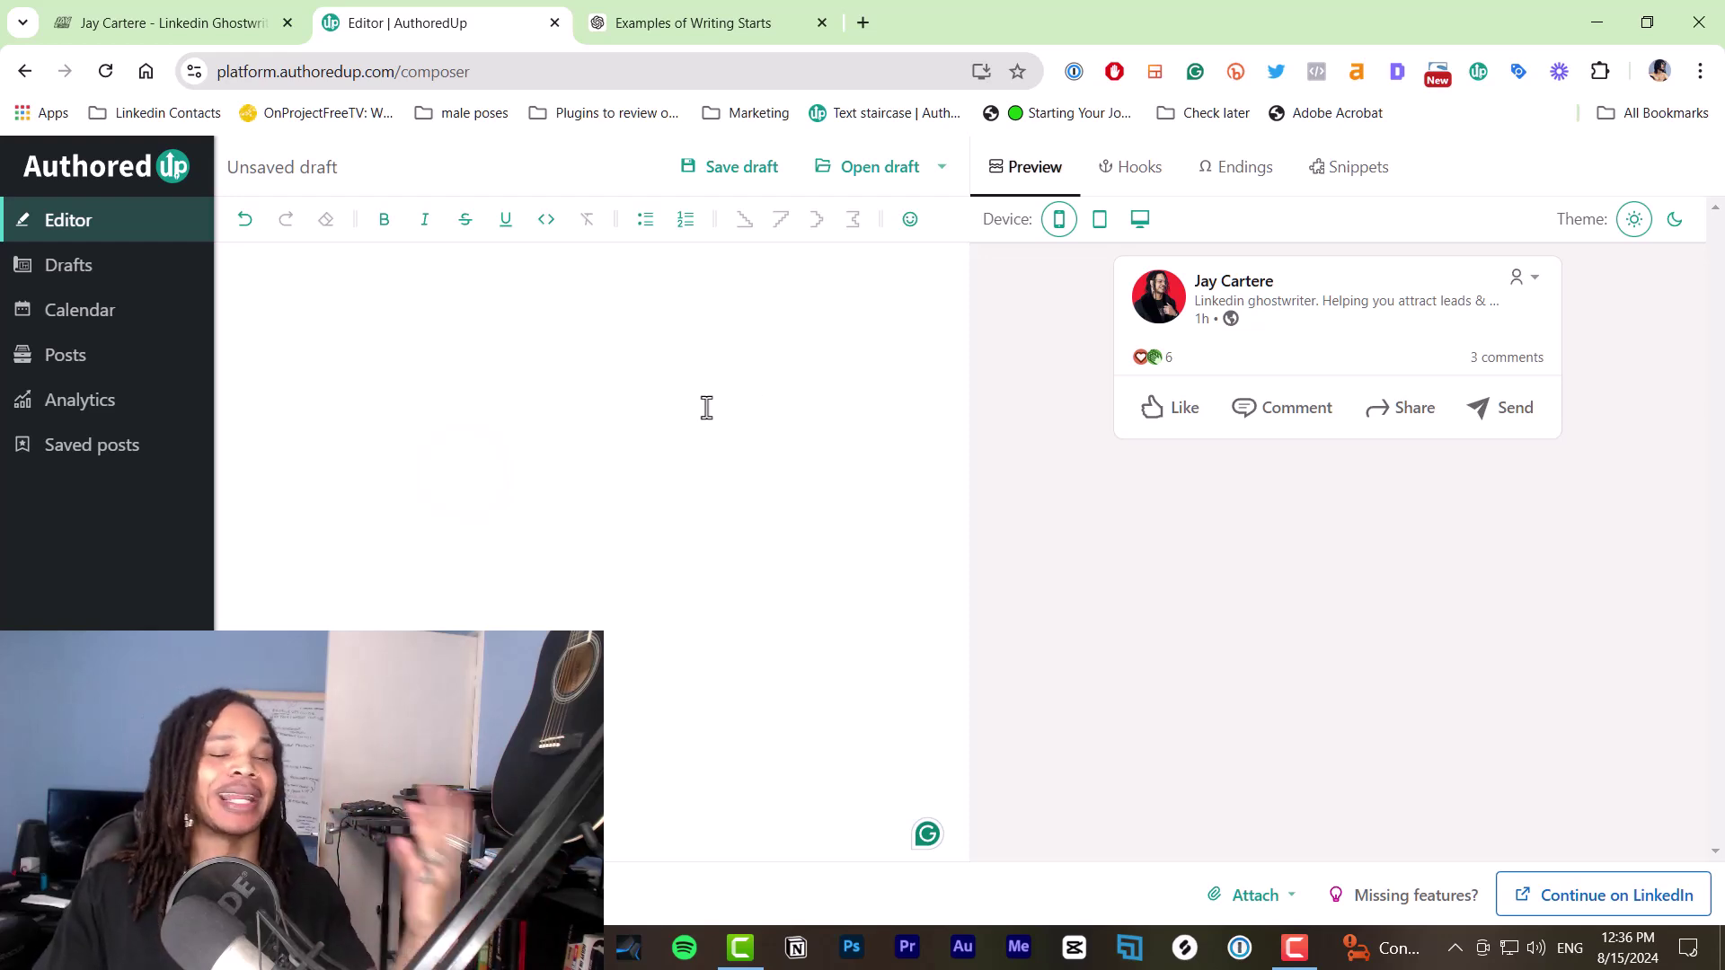
Open the saved draft 'ai linkedin post results' and select the headline's leading rocket emoji
{"action": "left_click", "coordinate": [890, 170]}
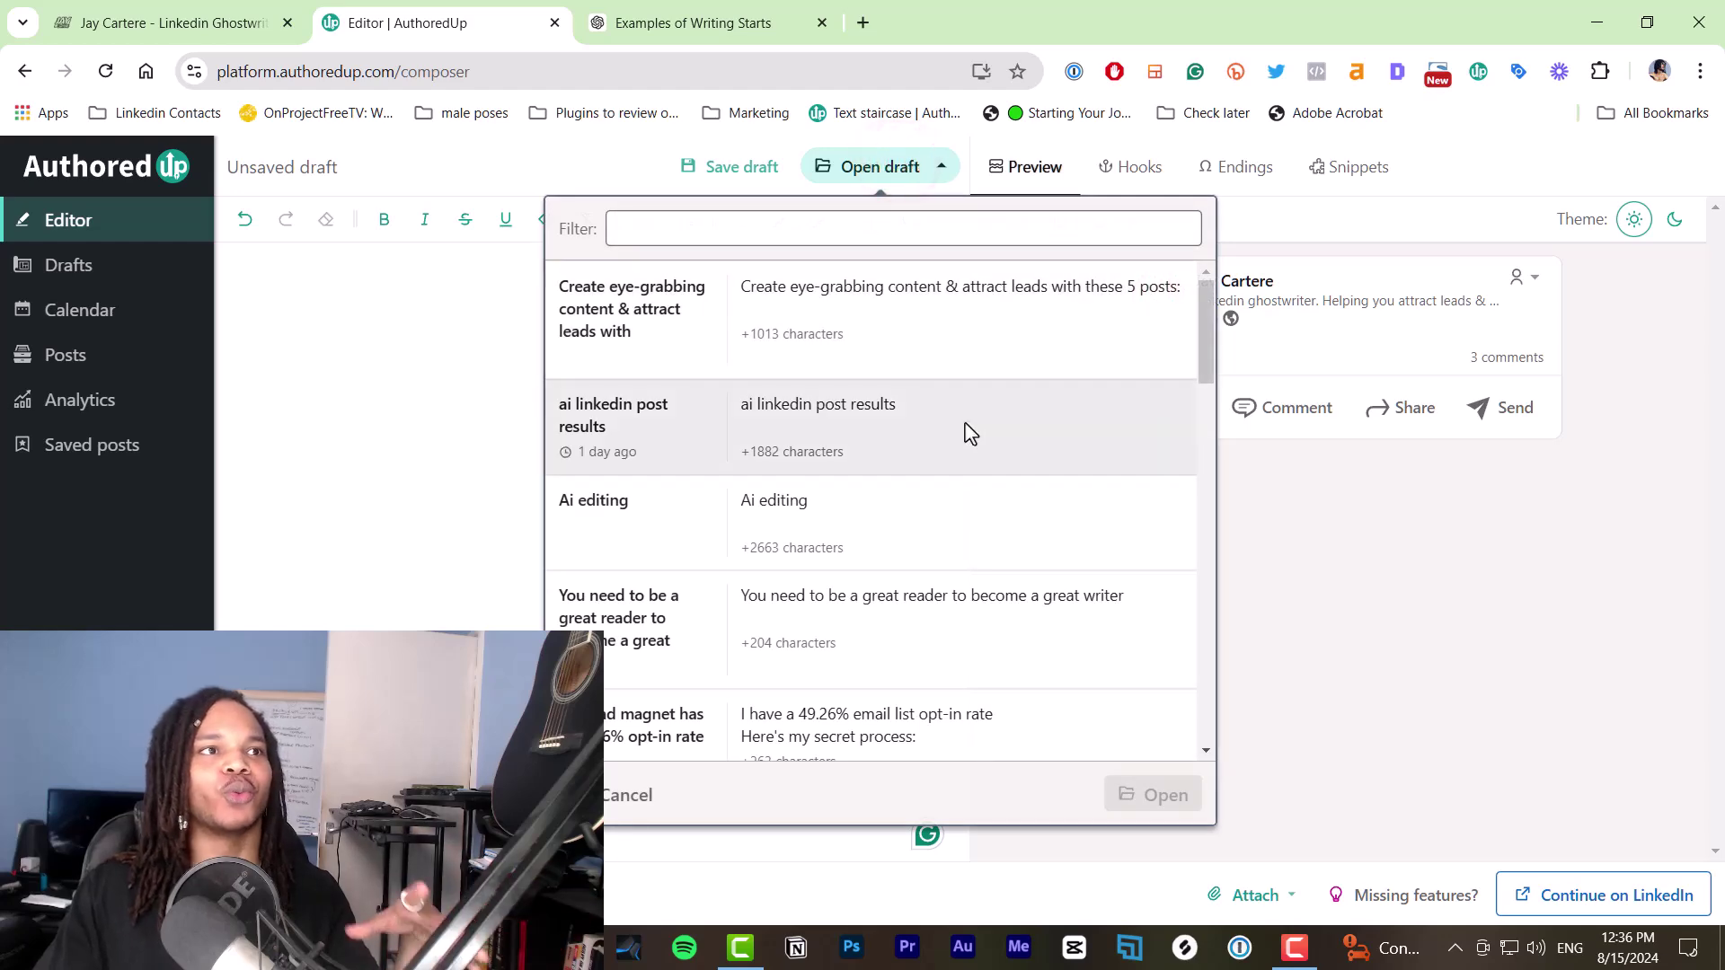
{"action": "double_click", "coordinate": [965, 428]}
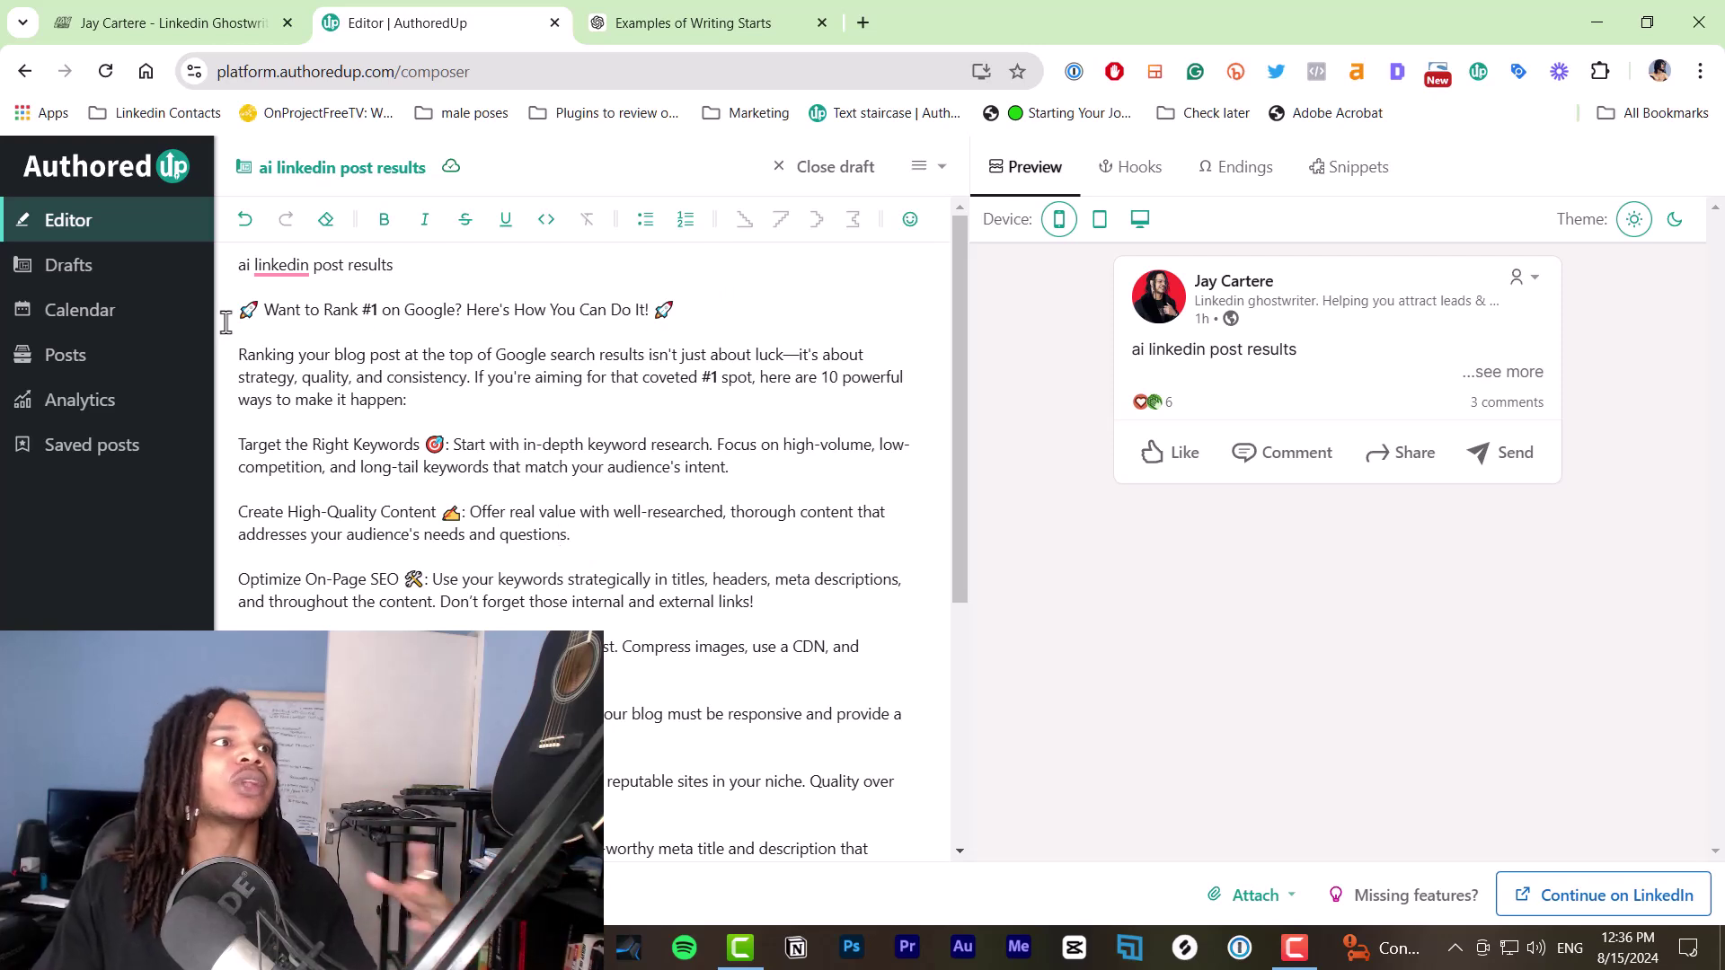
{"action": "mouse_move", "coordinate": [239, 308]}
{"action": "left_mouse_down"}
{"action": "mouse_move", "coordinate": [269, 305]}
{"action": "mouse_move", "coordinate": [238, 309]}
{"action": "left_mouse_up"}
{"action": "left_click", "coordinate": [701, 308]}
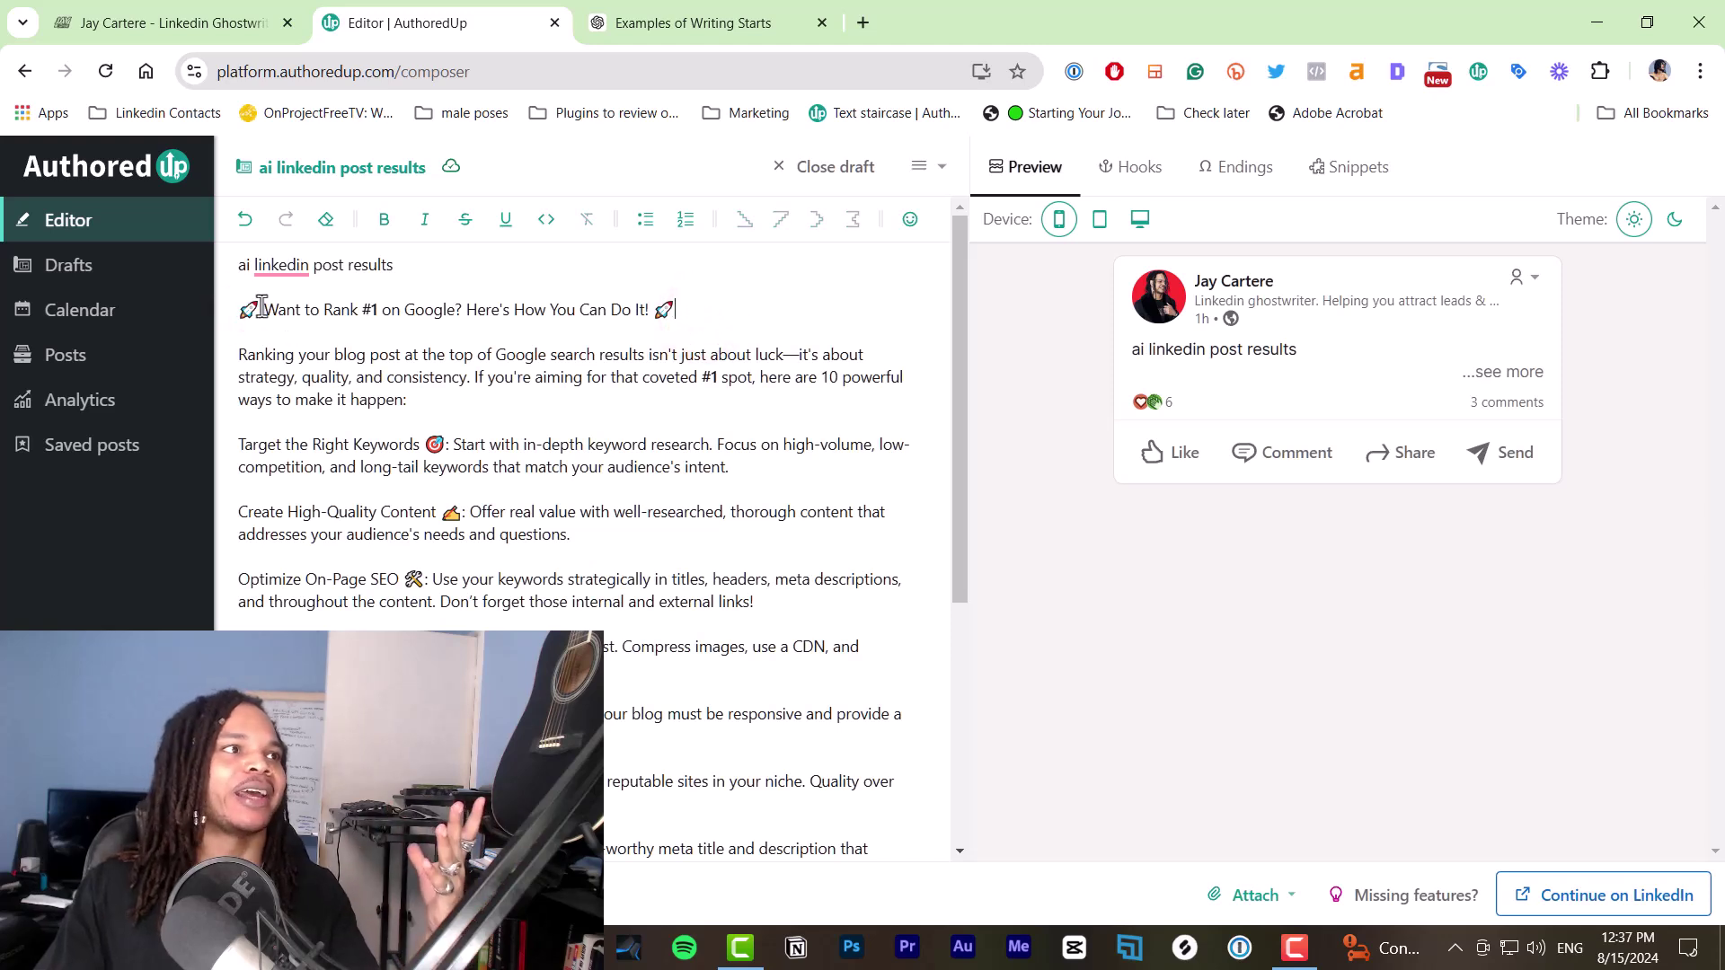
Delete the rocket emojis from the start and end of the headline
{"action": "left_click", "coordinate": [697, 309]}
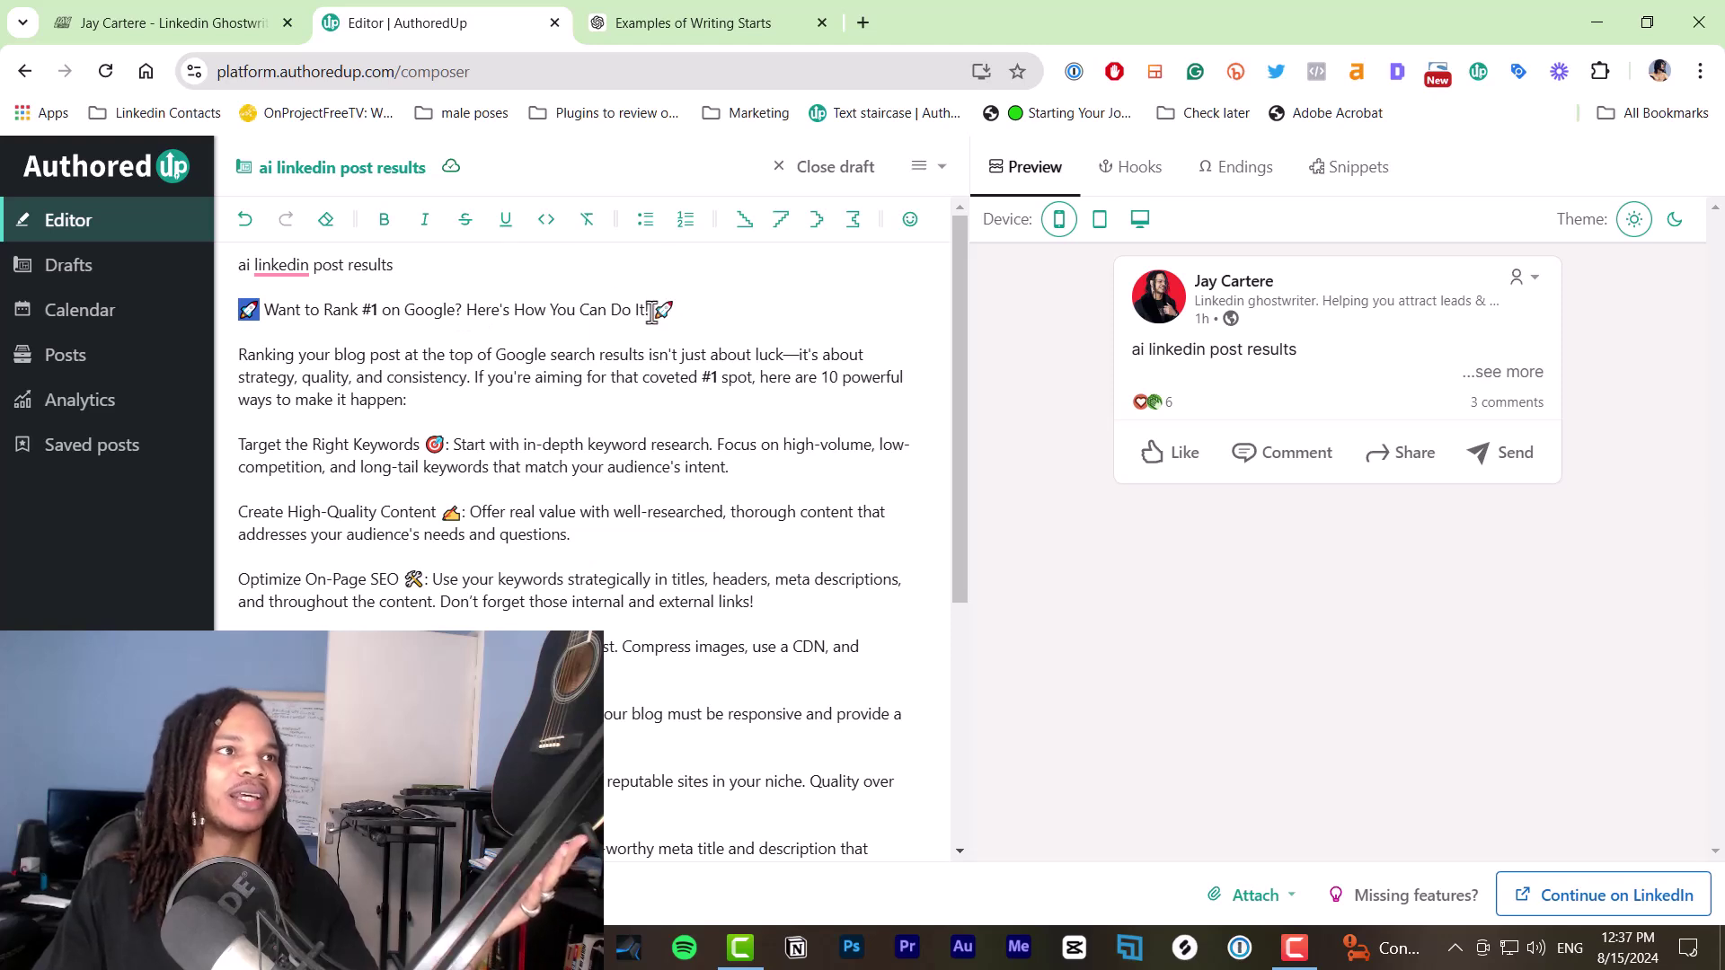
{"action": "left_click_drag", "start_coordinate": [654, 308], "coordinate": [643, 310]}
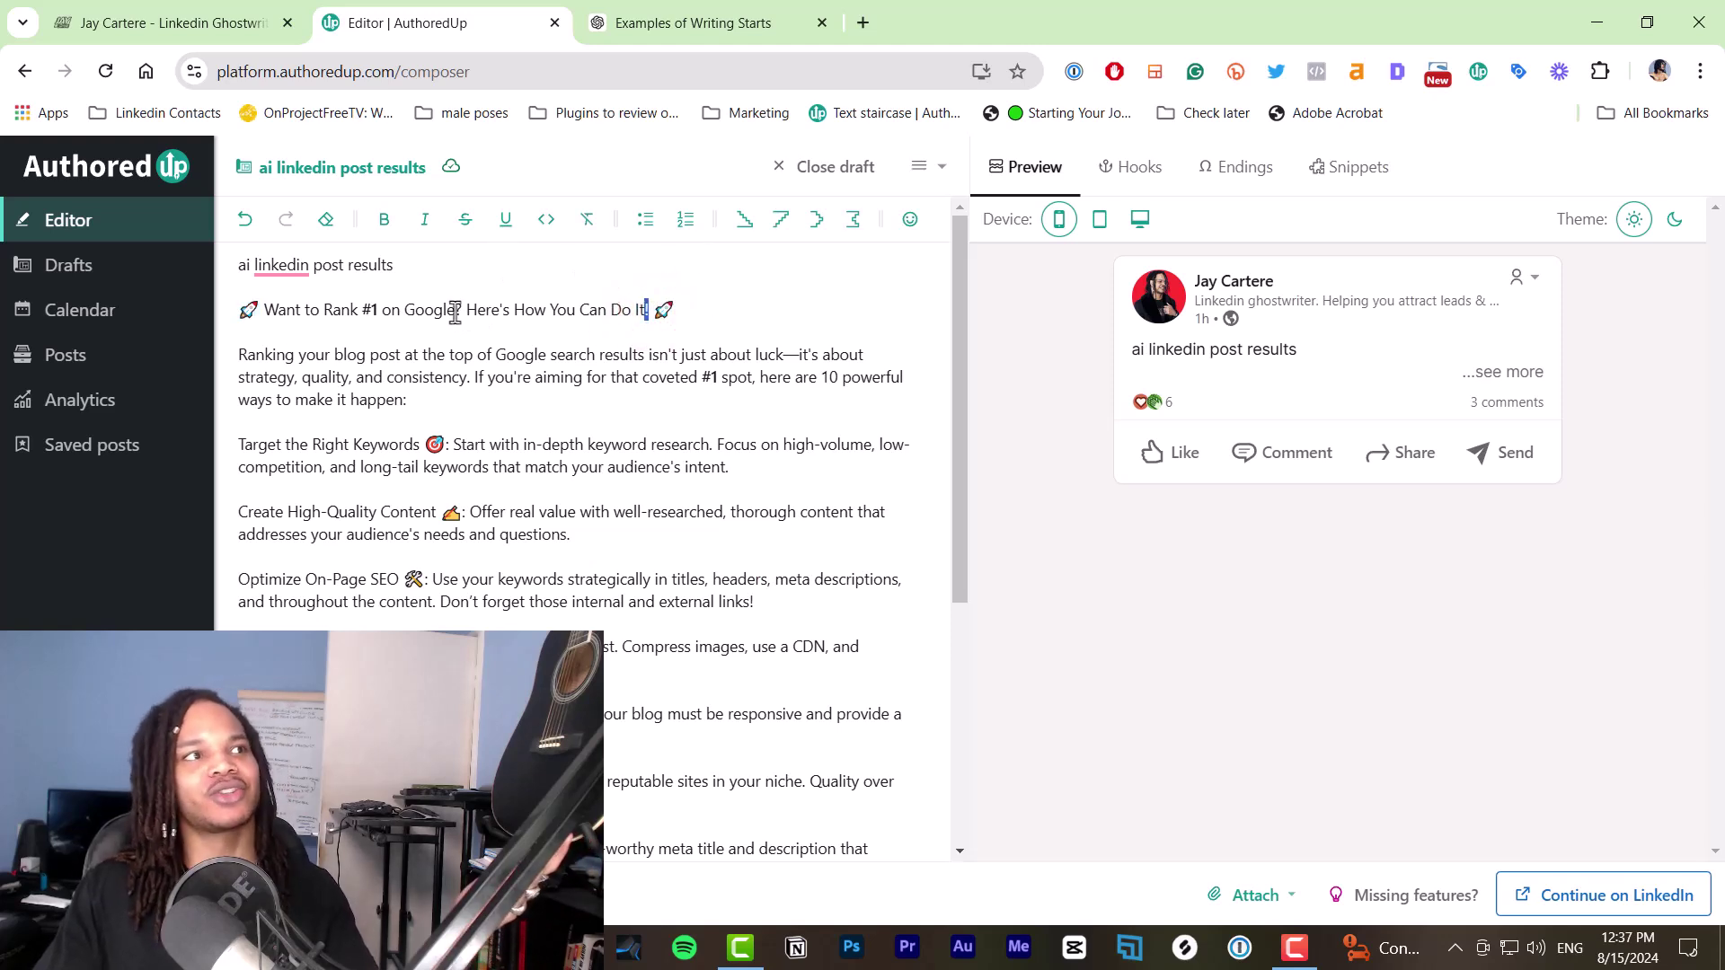
{"action": "left_click", "coordinate": [286, 313]}
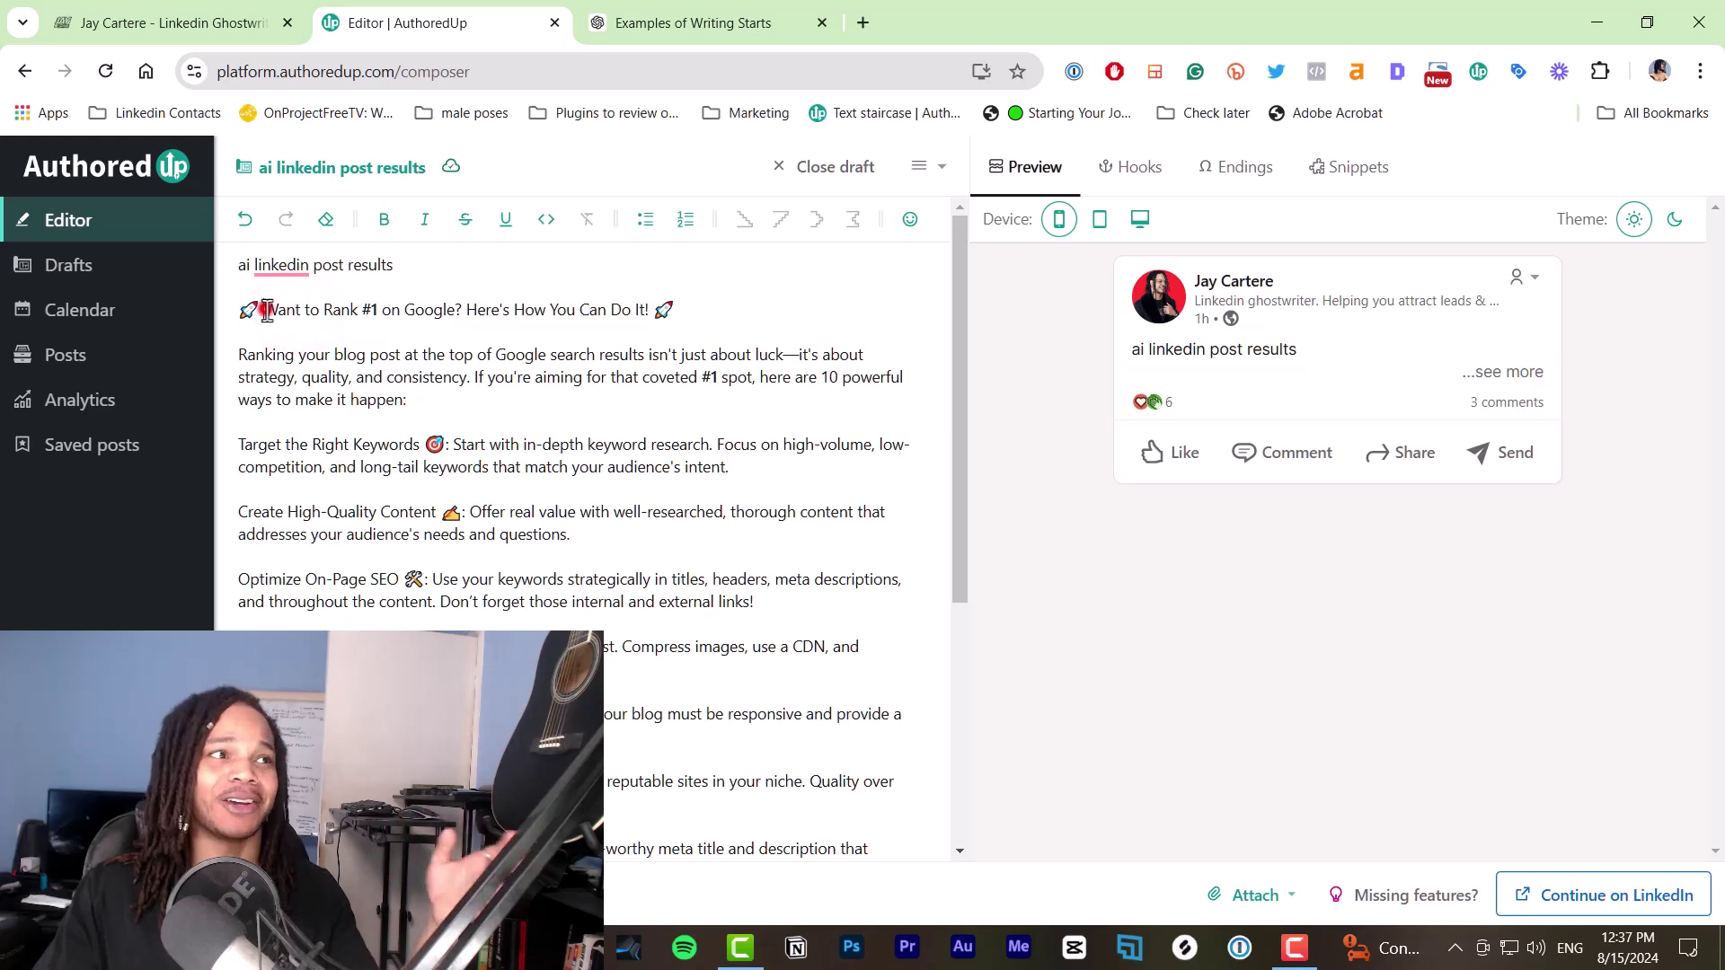
{"action": "key", "text": "BackSpace"}
{"action": "key", "text": "BackSpace"}
{"action": "left_click", "coordinate": [655, 308]}
{"action": "key", "text": "BackSpace"}
{"action": "key", "text": "BackSpace"}
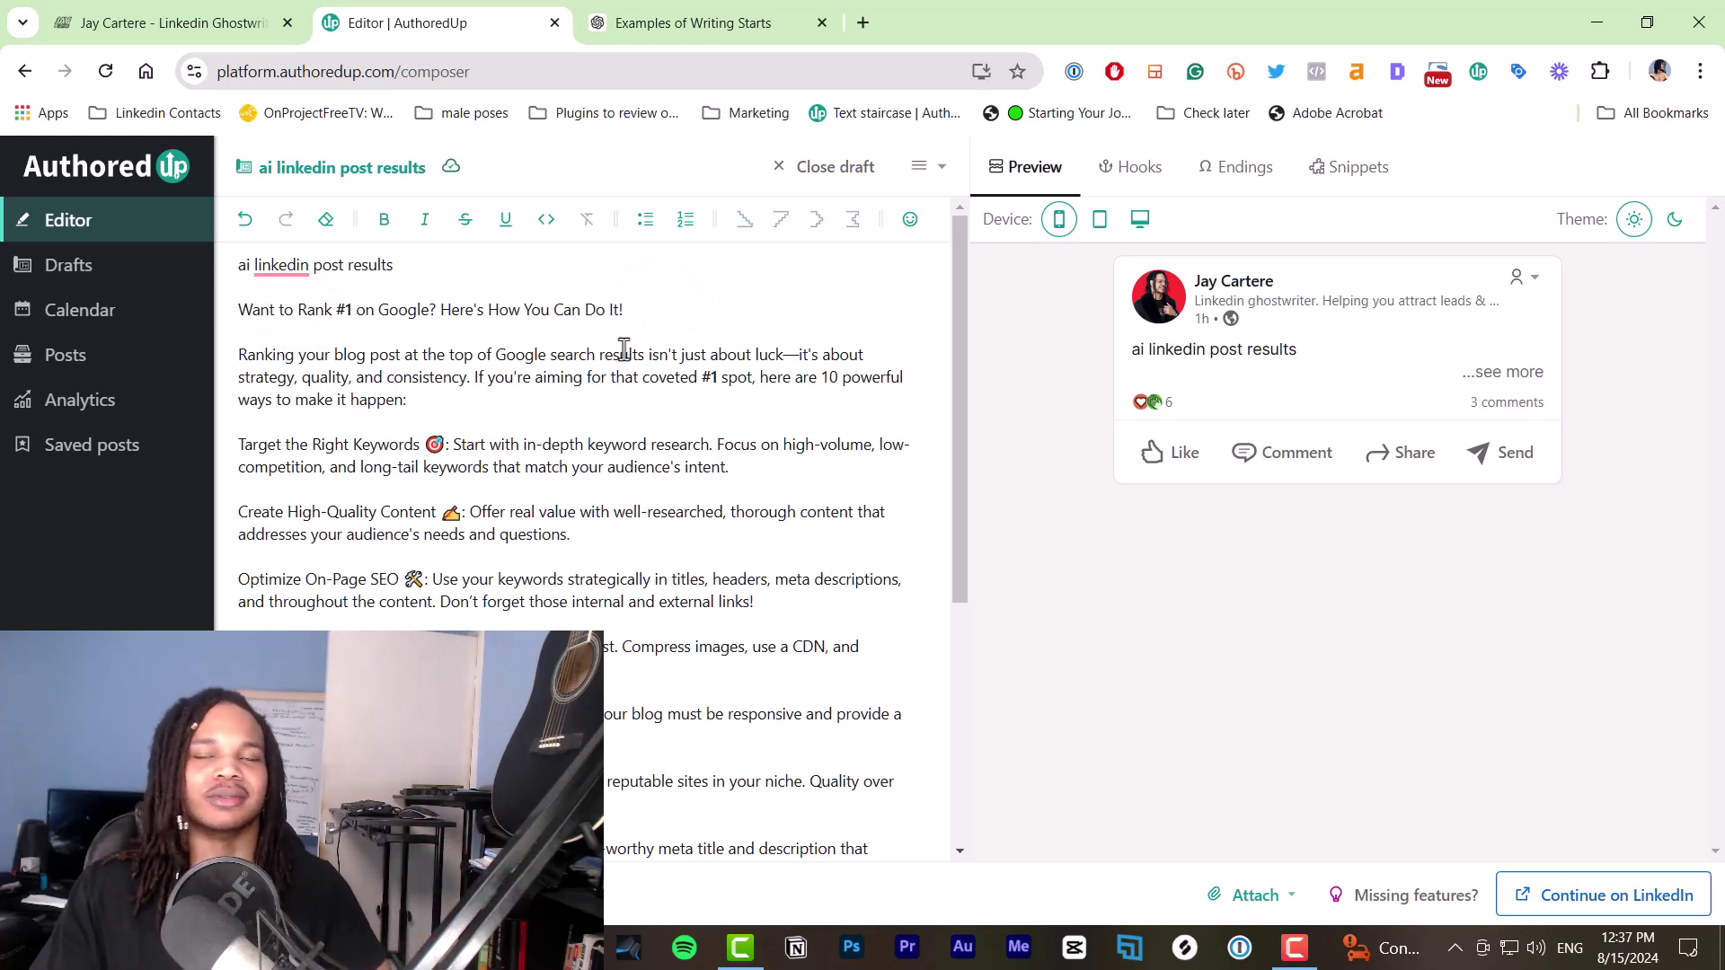
{"action": "triple_click", "coordinate": [643, 308]}
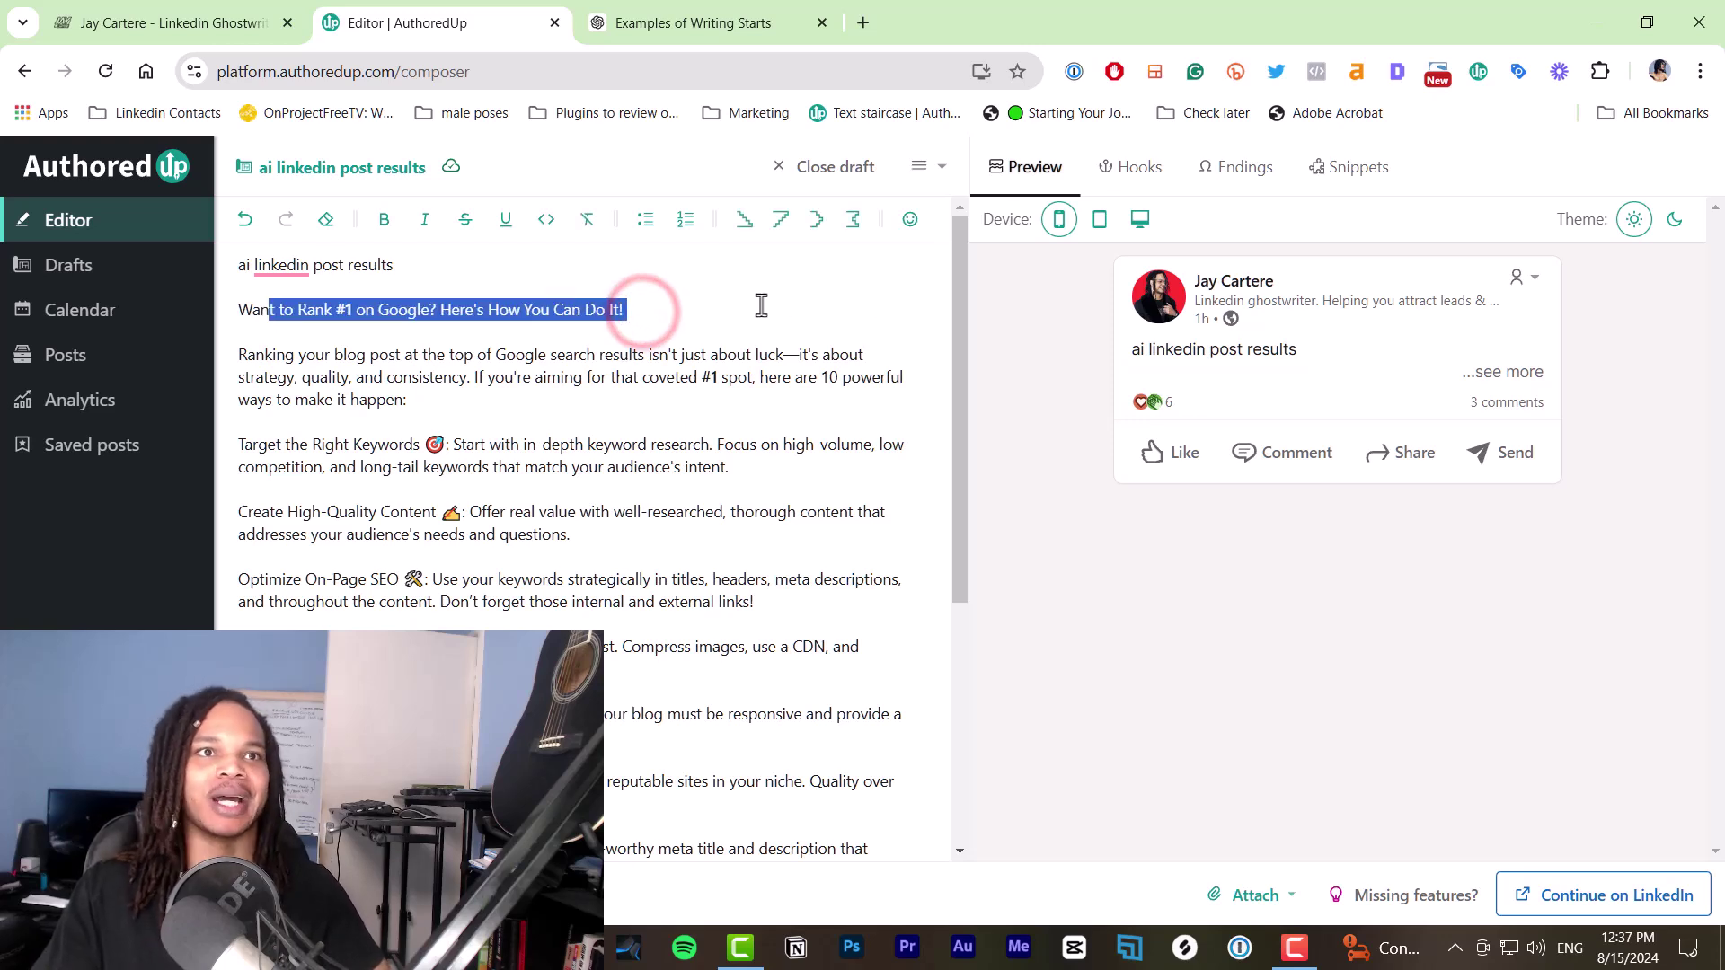
{"action": "left_click", "coordinate": [702, 301]}
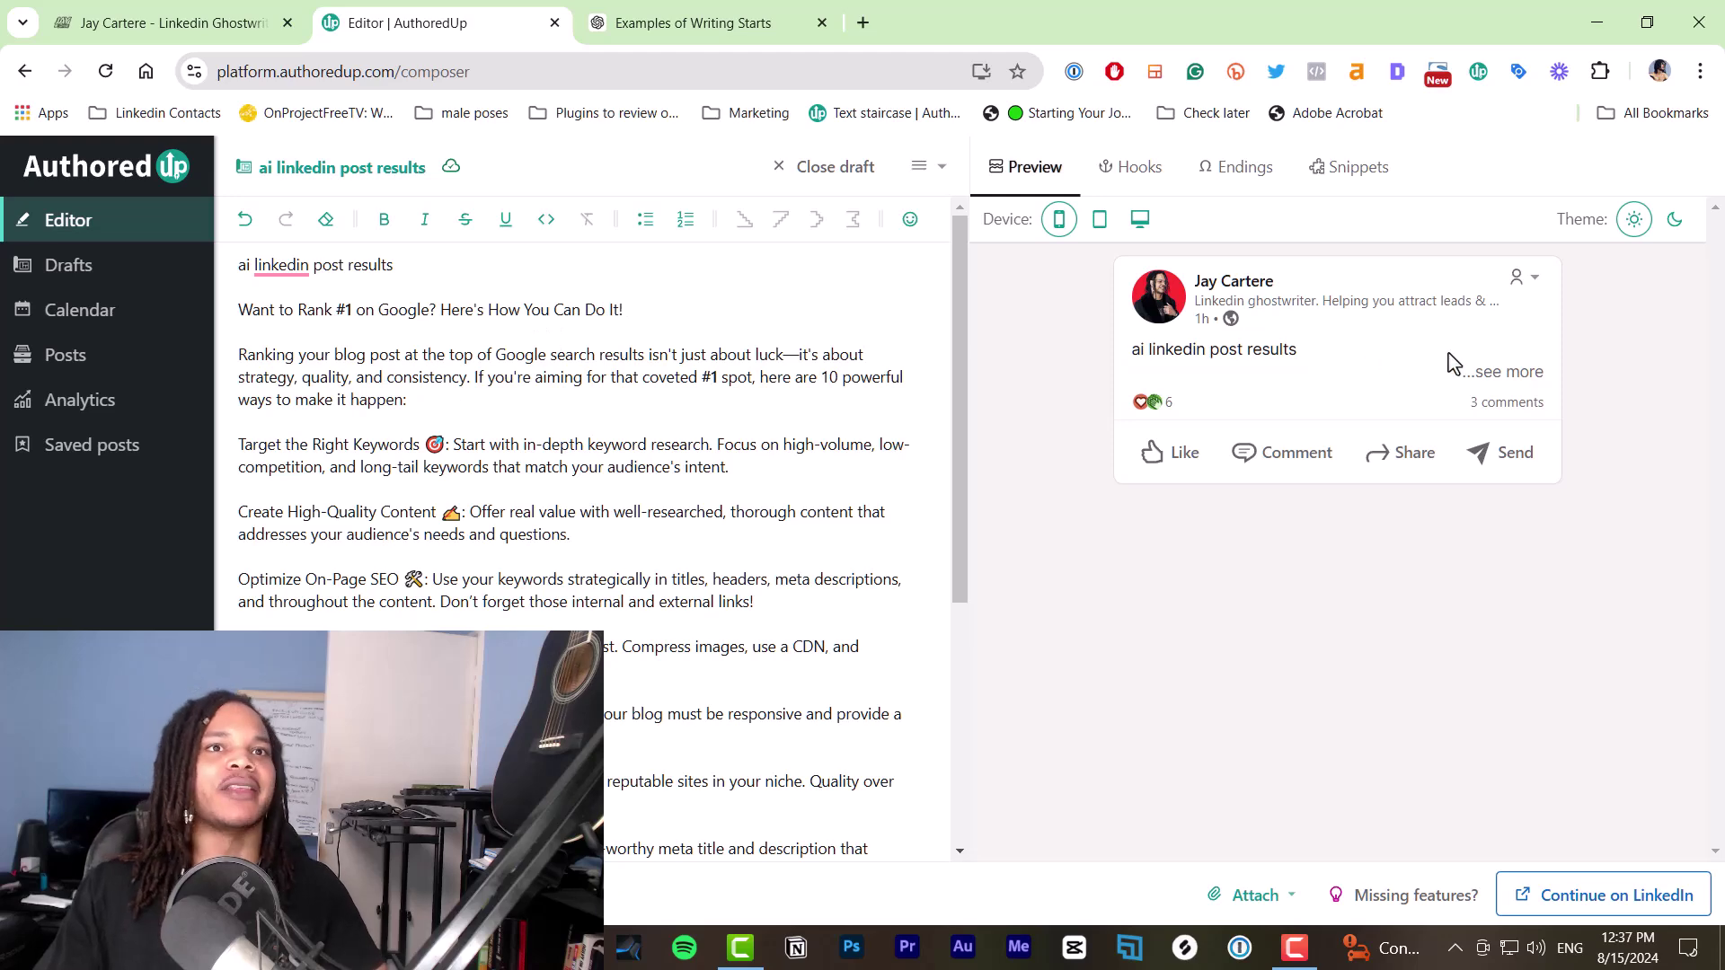
Expand the preview with '...see more' and read through the full SEO tips post
{"action": "left_click", "coordinate": [1503, 373]}
{"action": "scroll", "coordinate": [1303, 544], "scroll_direction": "down", "scroll_amount": 5}
{"action": "scroll", "coordinate": [1294, 548], "scroll_direction": "up", "scroll_amount": 7}
{"action": "scroll", "coordinate": [1294, 553], "scroll_direction": "down", "scroll_amount": 11}
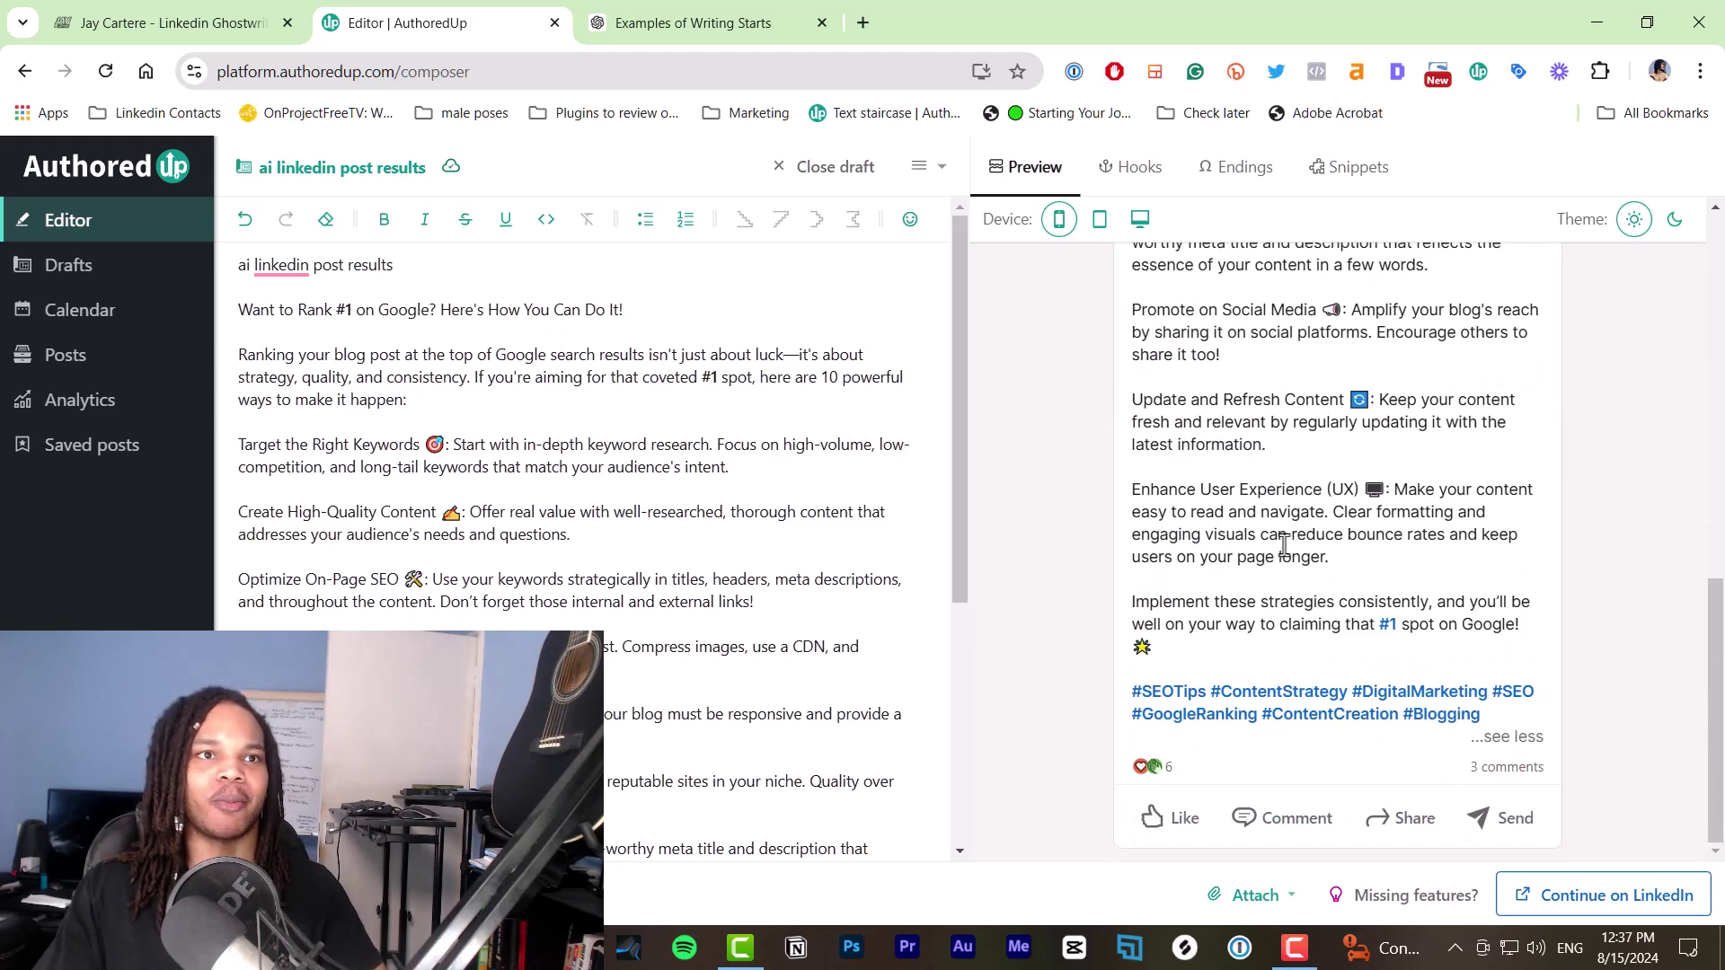
{"action": "scroll", "coordinate": [1285, 548], "scroll_direction": "up", "scroll_amount": 9}
{"action": "scroll", "coordinate": [1283, 546], "scroll_direction": "up", "scroll_amount": 3}
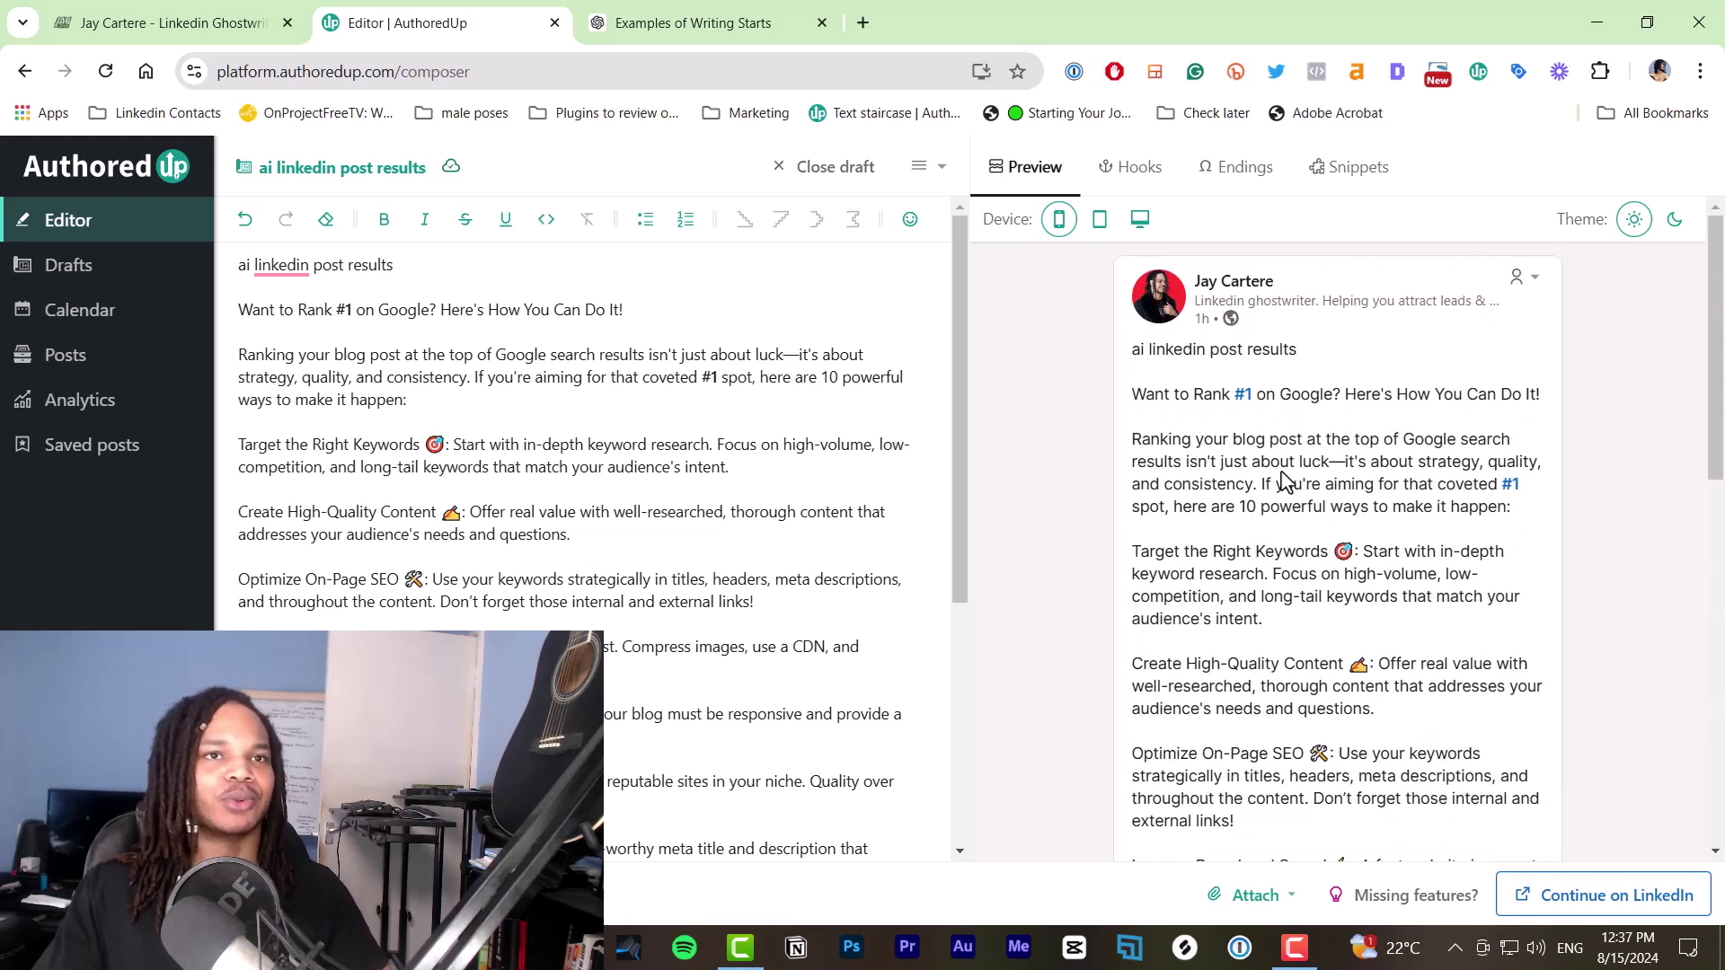
{"action": "scroll", "coordinate": [1373, 512], "scroll_direction": "down", "scroll_amount": 3}
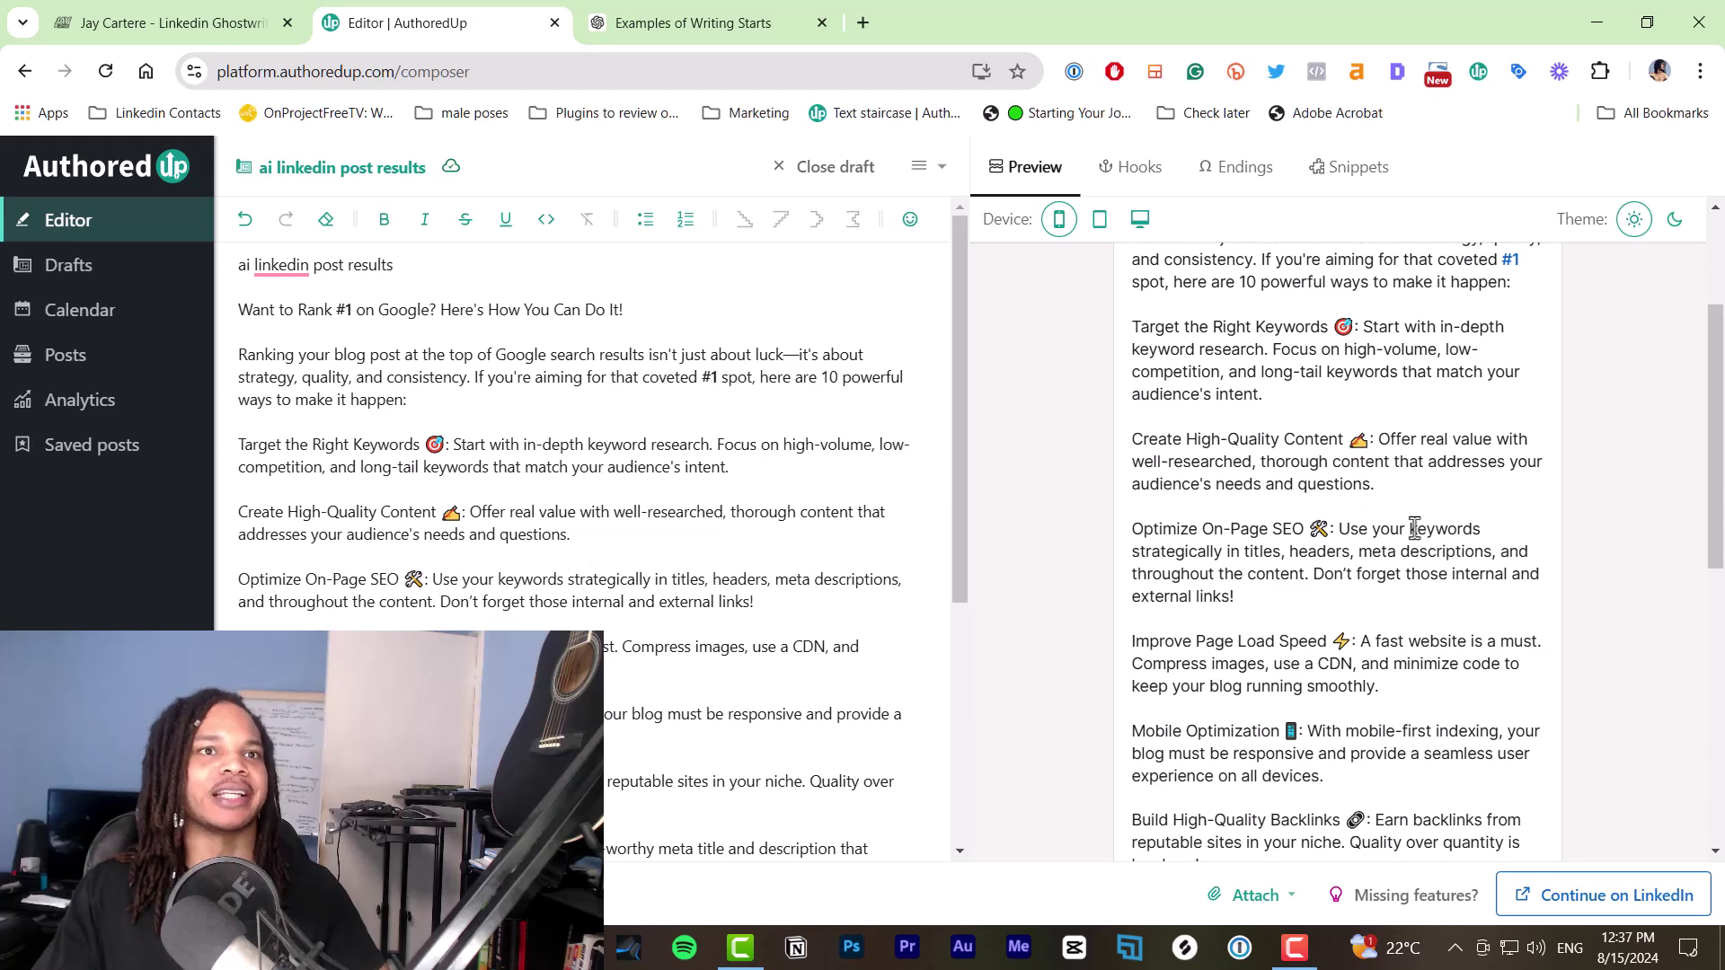
{"action": "scroll", "coordinate": [1303, 539], "scroll_direction": "up", "scroll_amount": 3}
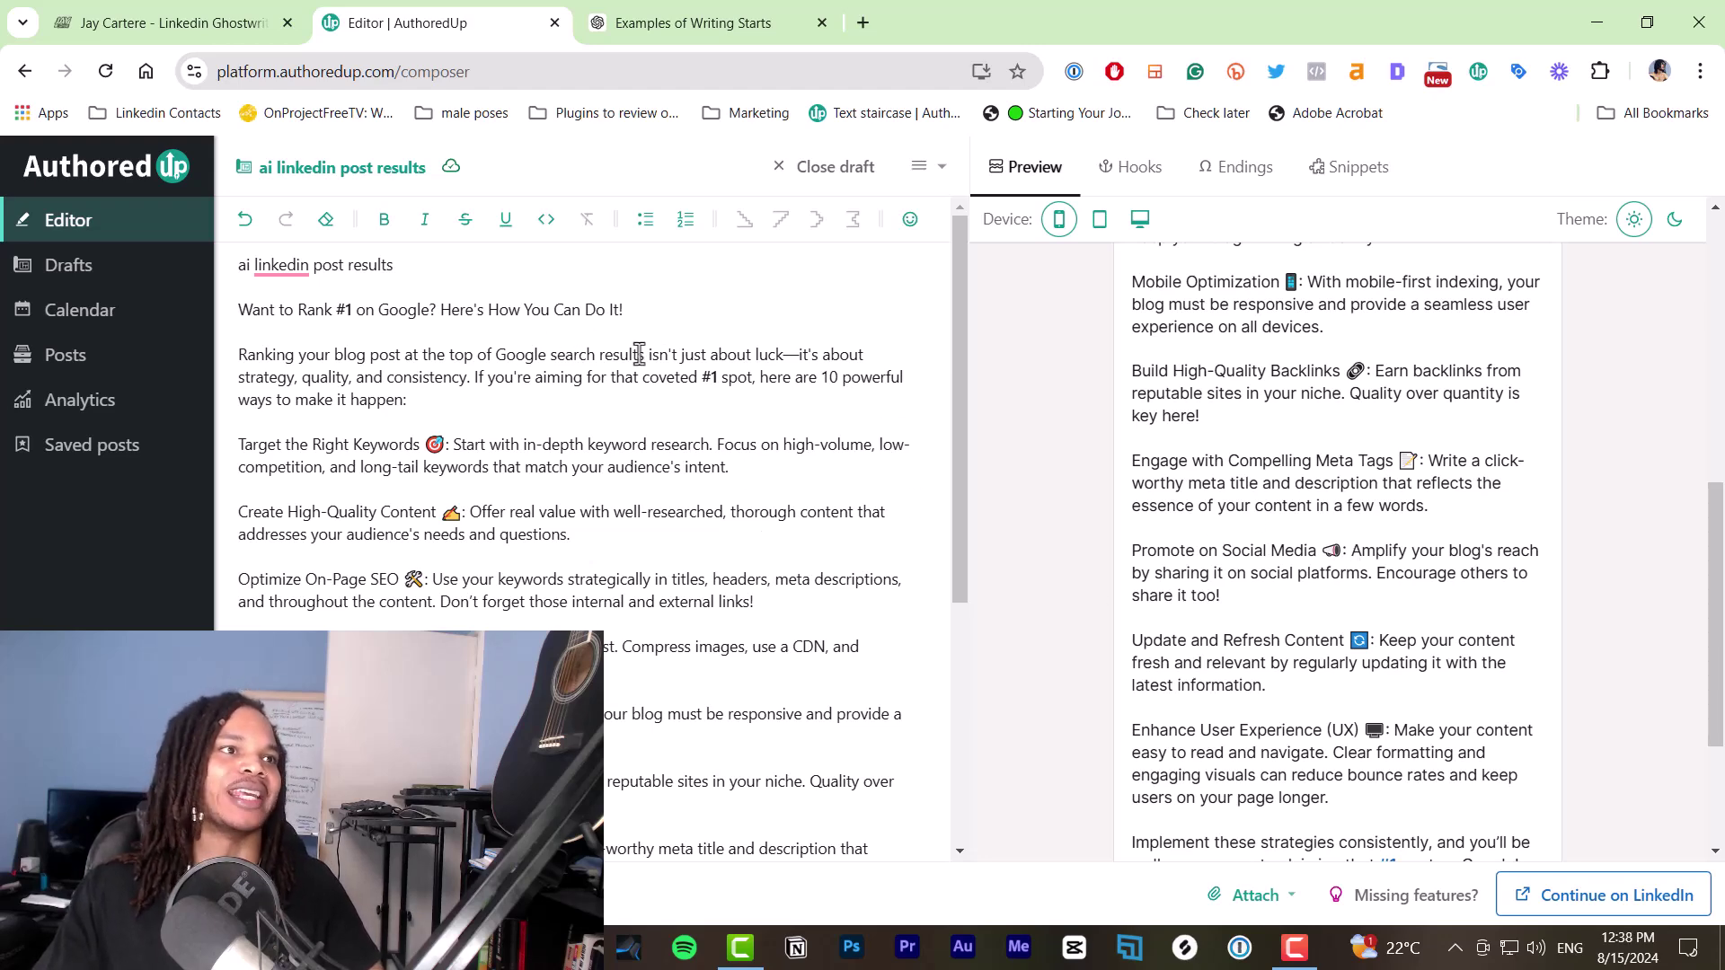
{"action": "left_click_drag", "start_coordinate": [639, 354], "coordinate": [737, 356]}
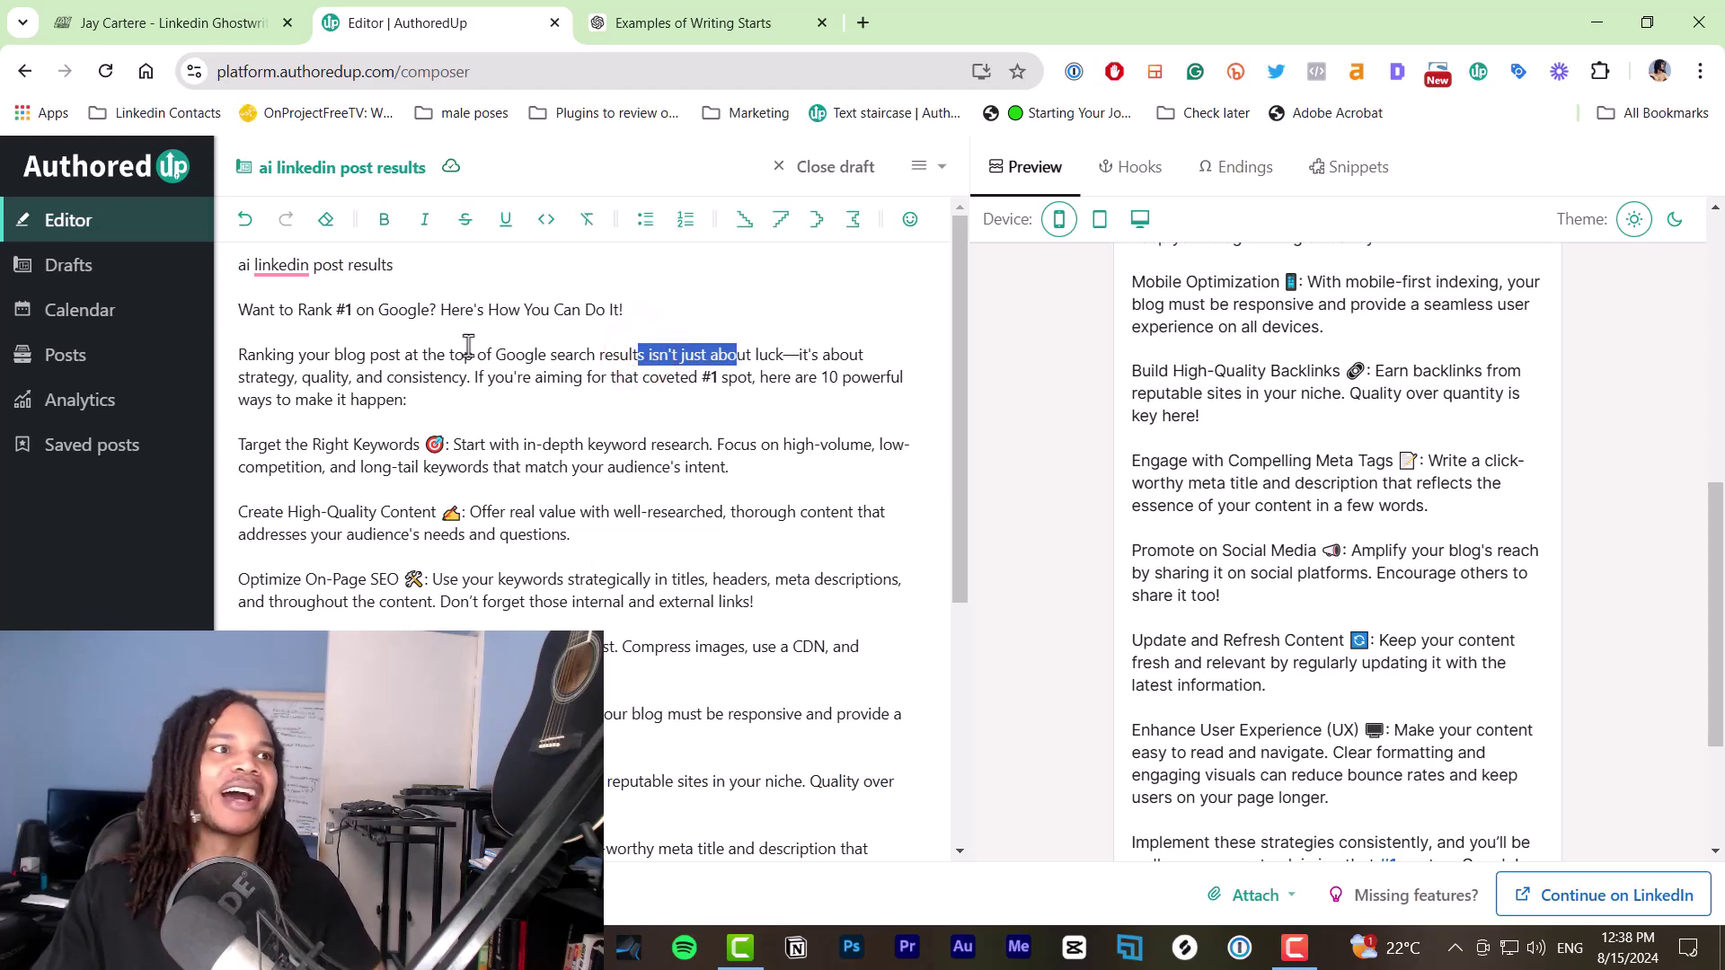
{"action": "scroll", "coordinate": [606, 456], "scroll_direction": "down", "scroll_amount": 5}
{"action": "triple_click", "coordinate": [449, 704]}
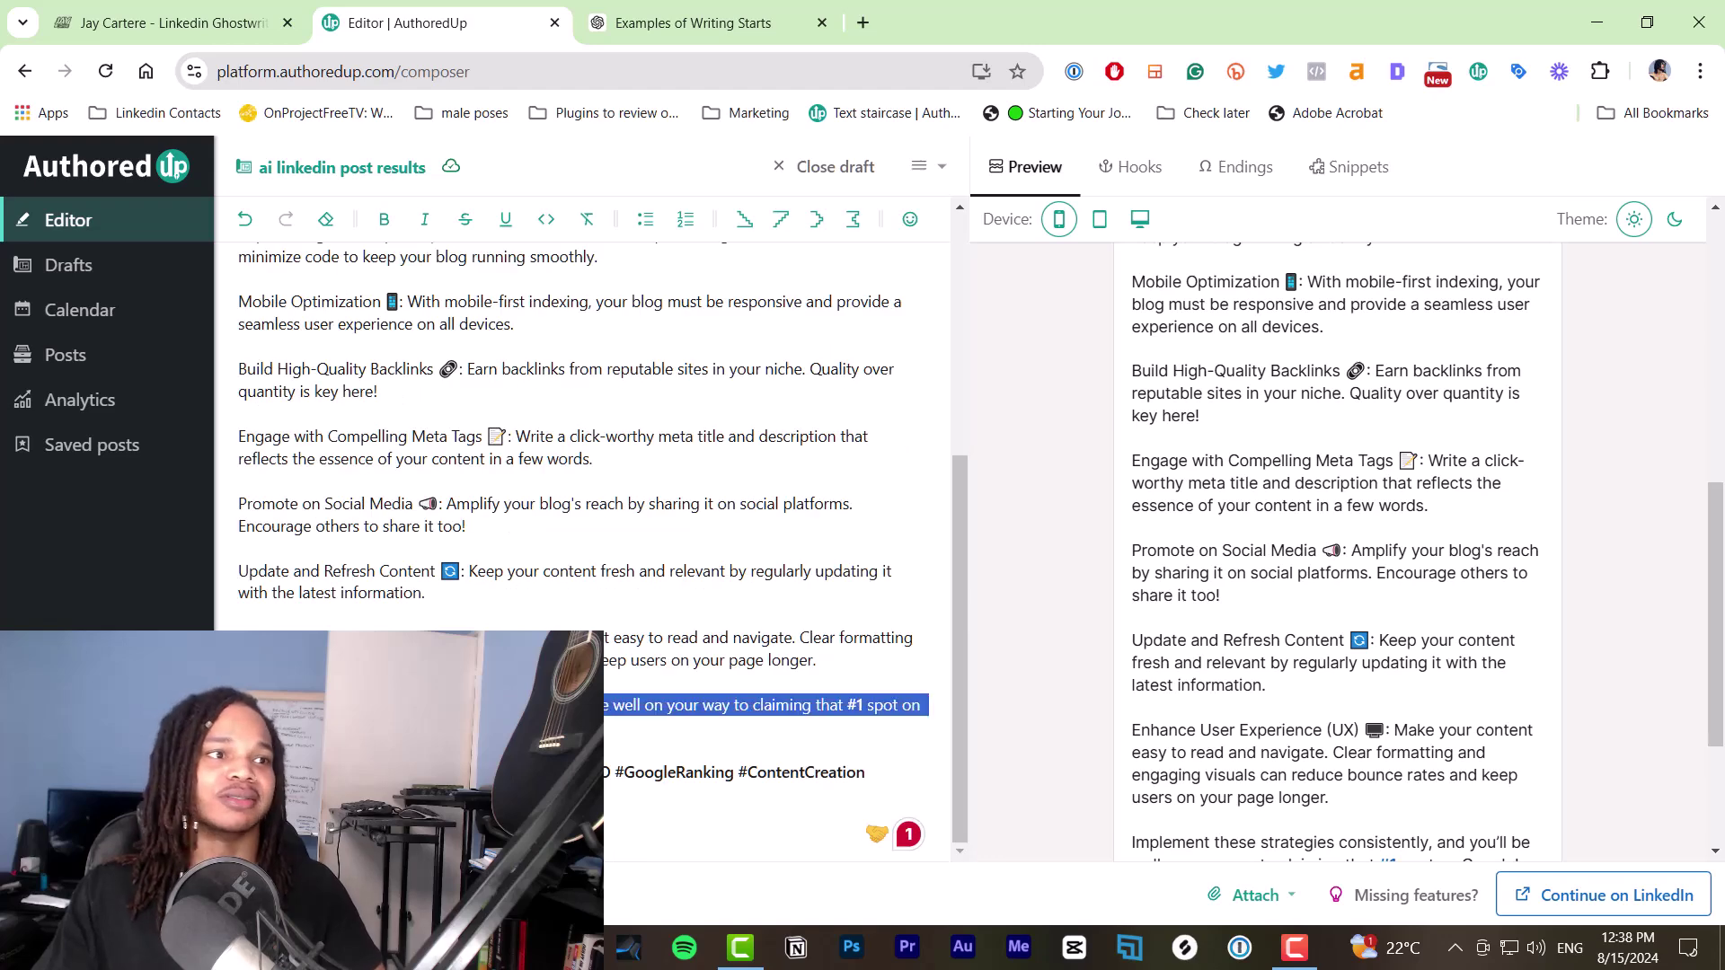
{"action": "scroll", "coordinate": [584, 539], "scroll_direction": "up", "scroll_amount": 5}
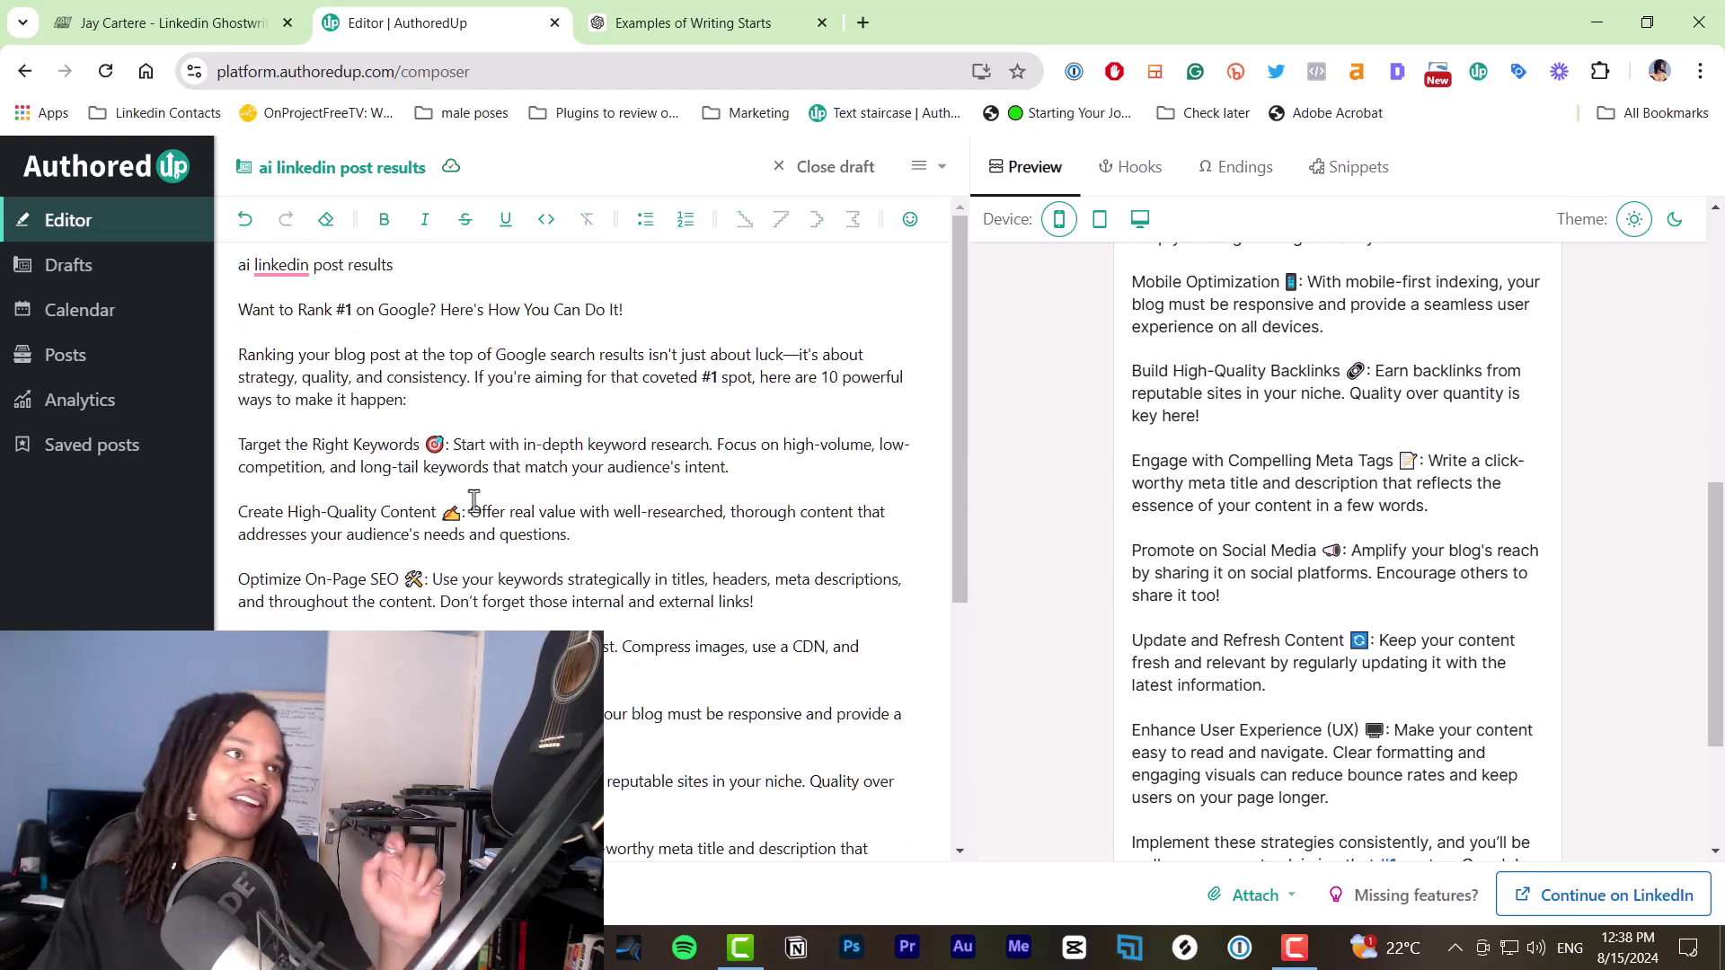
Close the 'ai linkedin post results' draft and open the 'Ai editing' draft
{"action": "left_click", "coordinate": [796, 171]}
{"action": "left_click", "coordinate": [849, 166]}
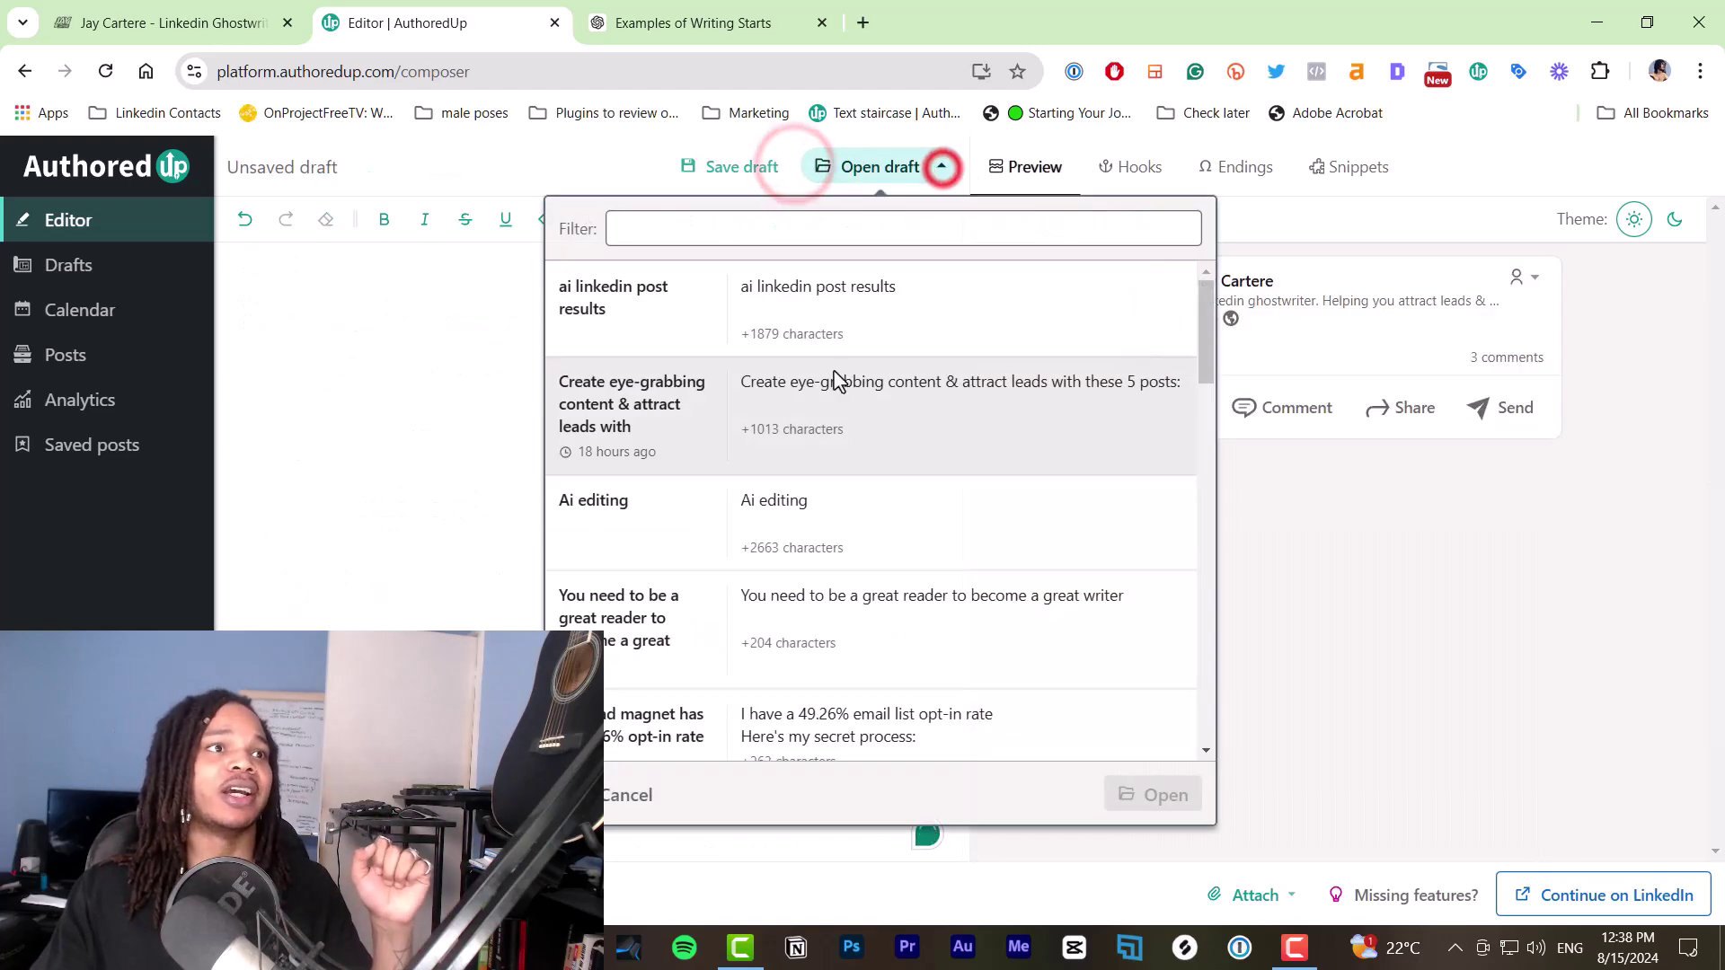
{"action": "left_click", "coordinate": [861, 507]}
{"action": "left_click", "coordinate": [858, 505]}
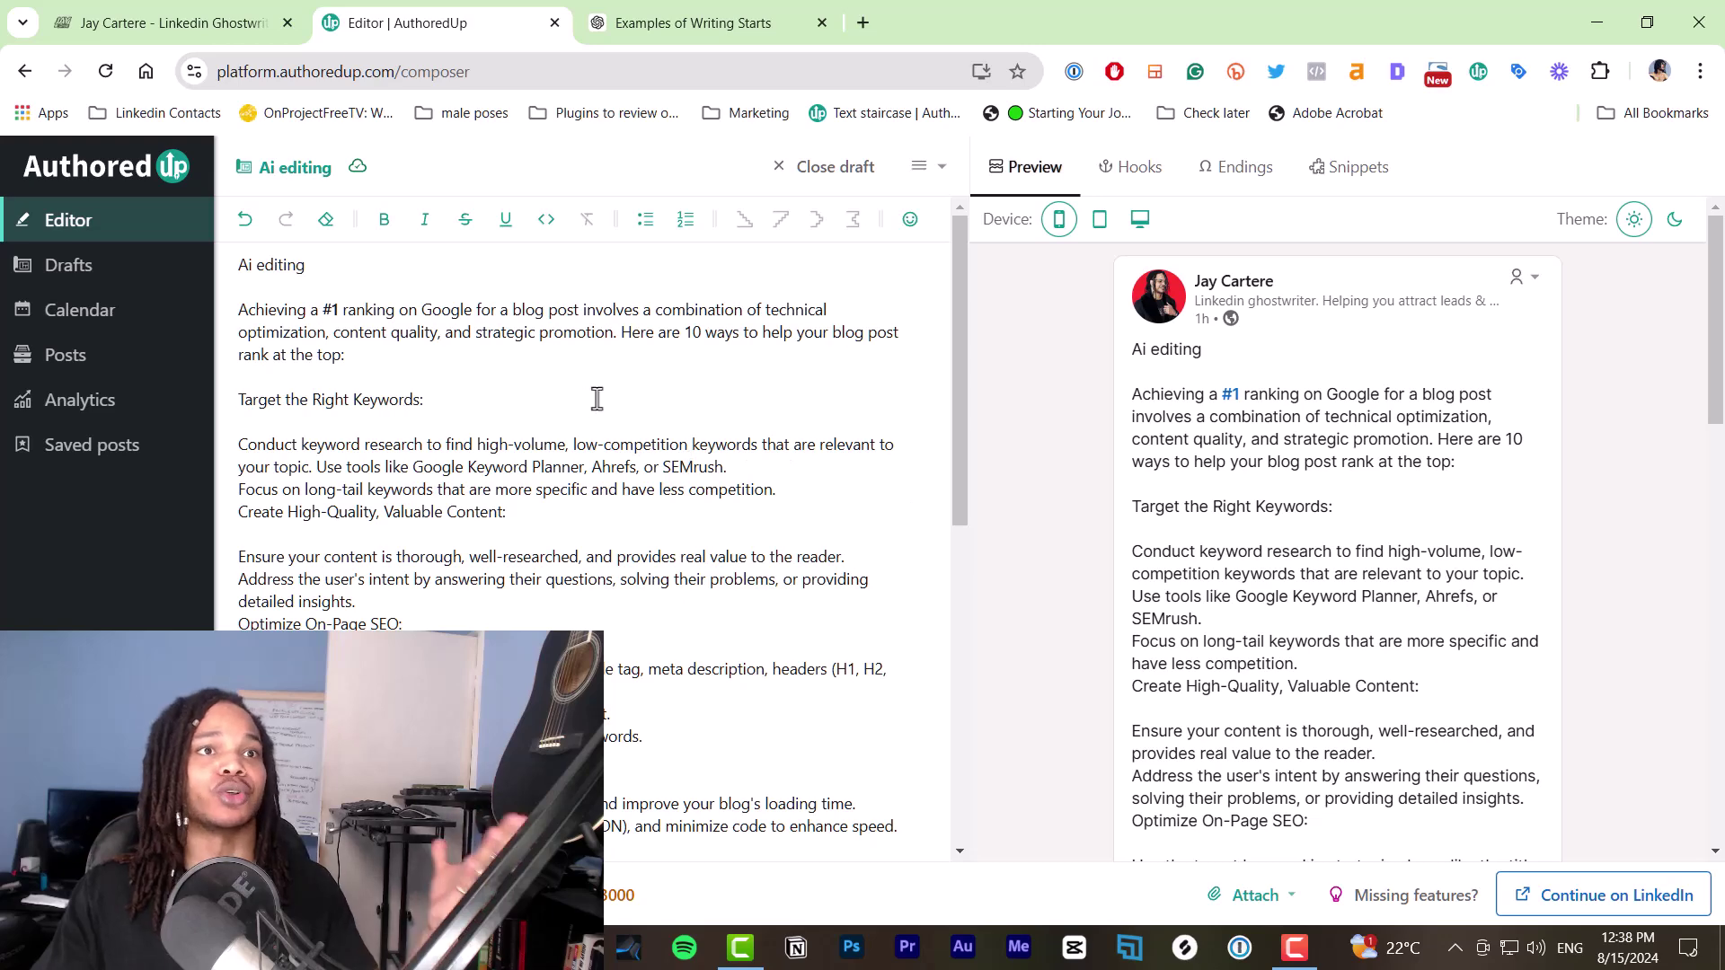
Add a blank line after the long-tail keywords line to separate the sections
{"action": "left_click", "coordinate": [307, 264]}
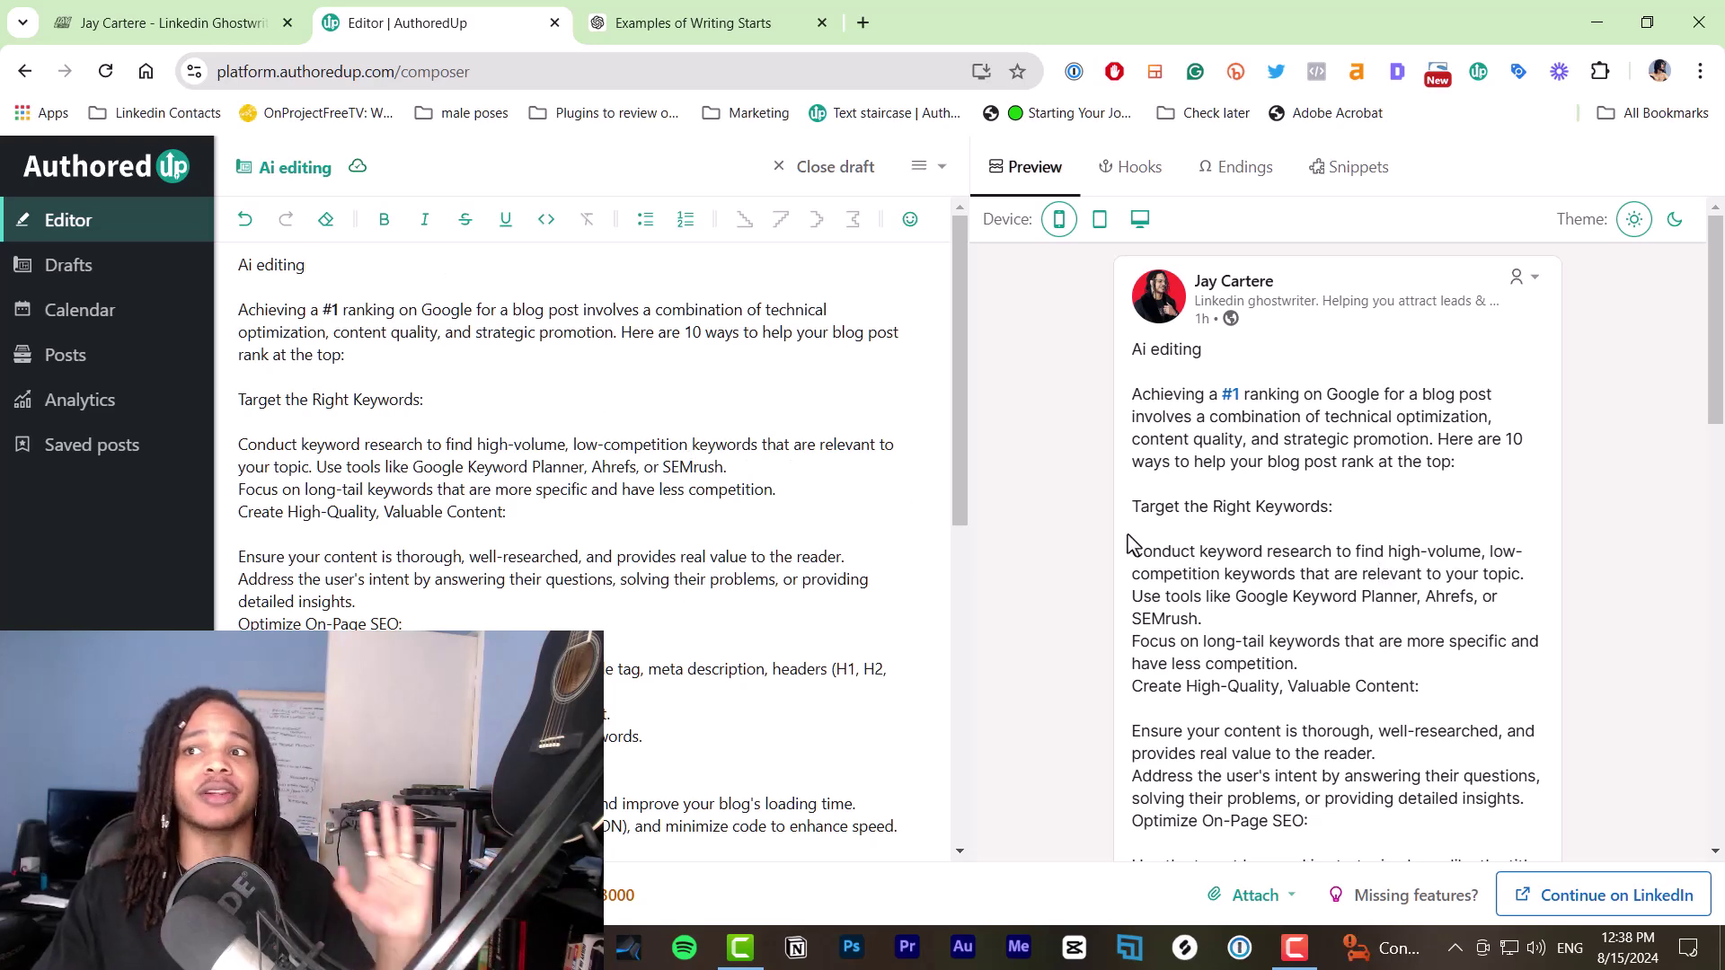
{"action": "left_click", "coordinate": [811, 500]}
{"action": "key", "text": "Return"}
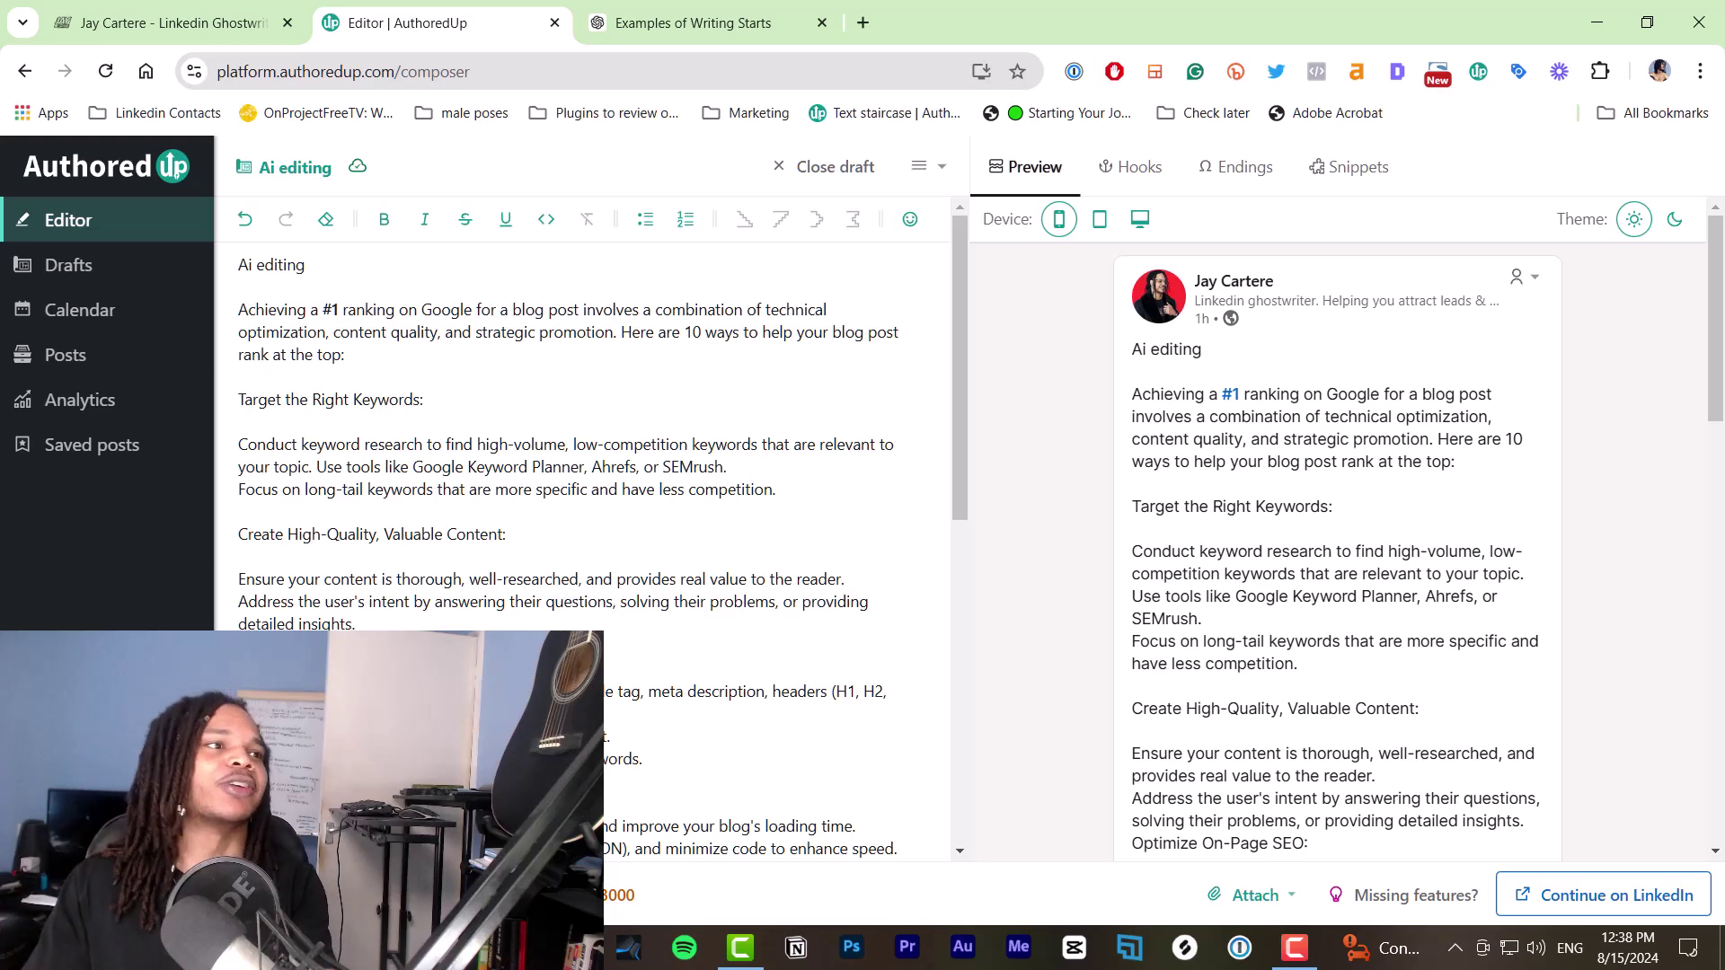
{"action": "scroll", "coordinate": [441, 602], "scroll_direction": "down", "scroll_amount": 10}
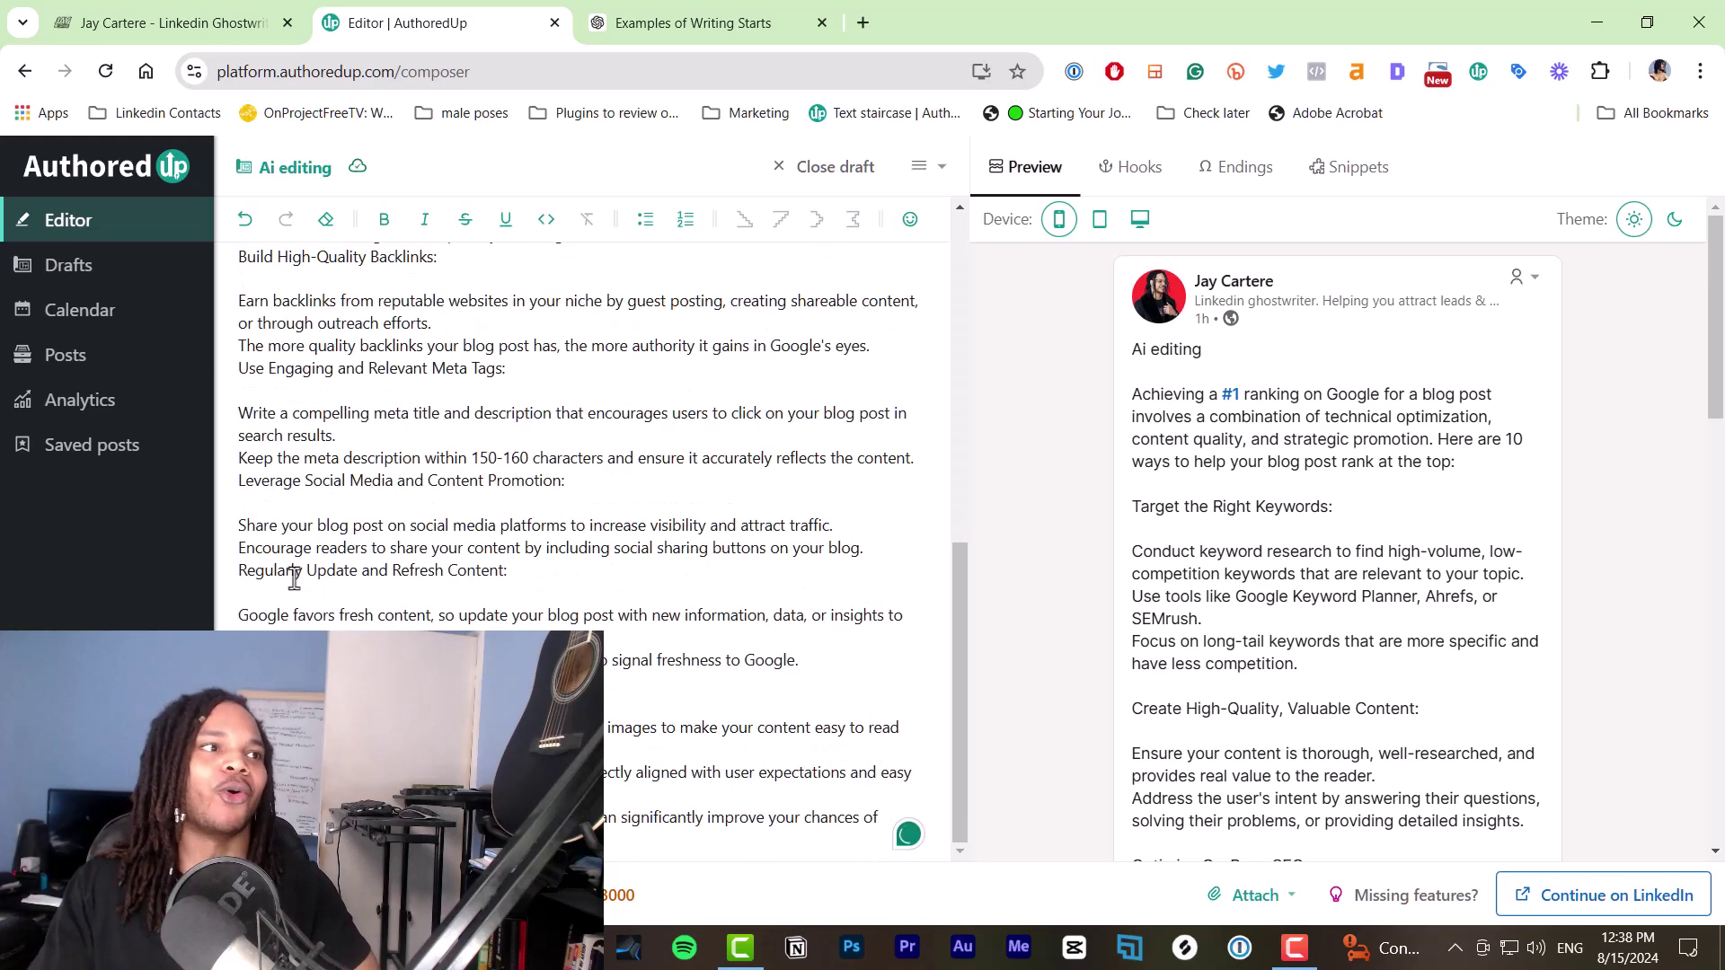
{"action": "scroll", "coordinate": [486, 550], "scroll_direction": "up", "scroll_amount": 10}
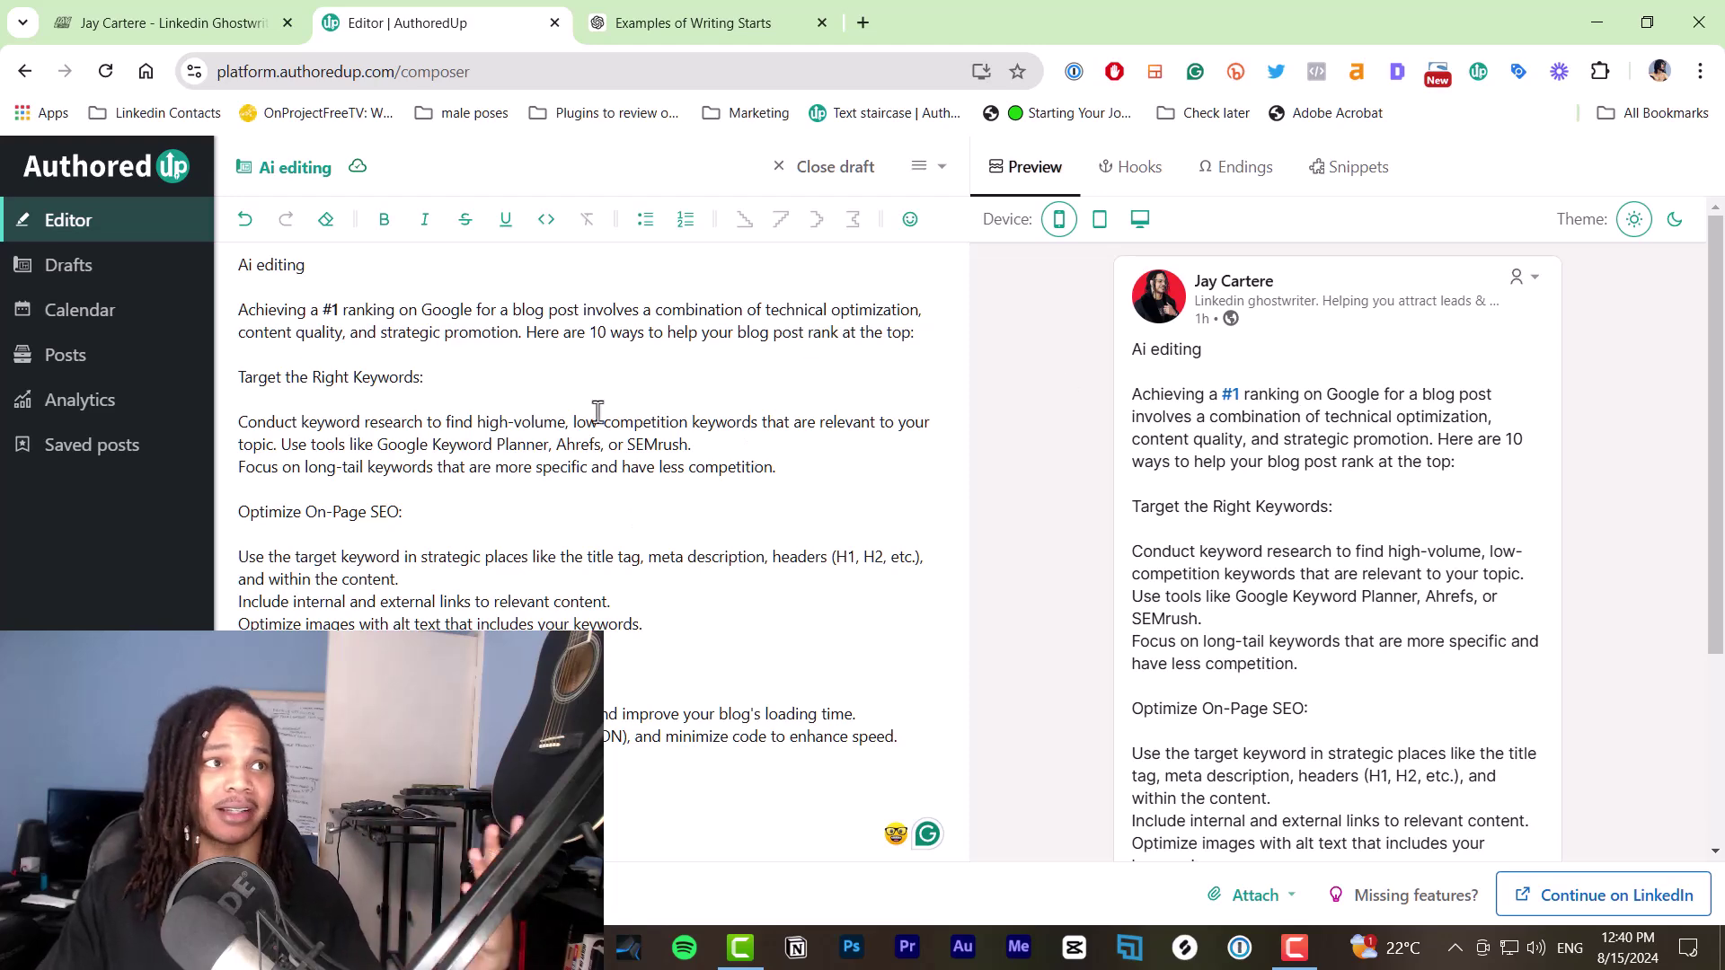
Delete the opening 'Achieving a #1 ranking' paragraph, the 'Ai editing' line and the empty top line
{"action": "triple_click", "coordinate": [917, 334]}
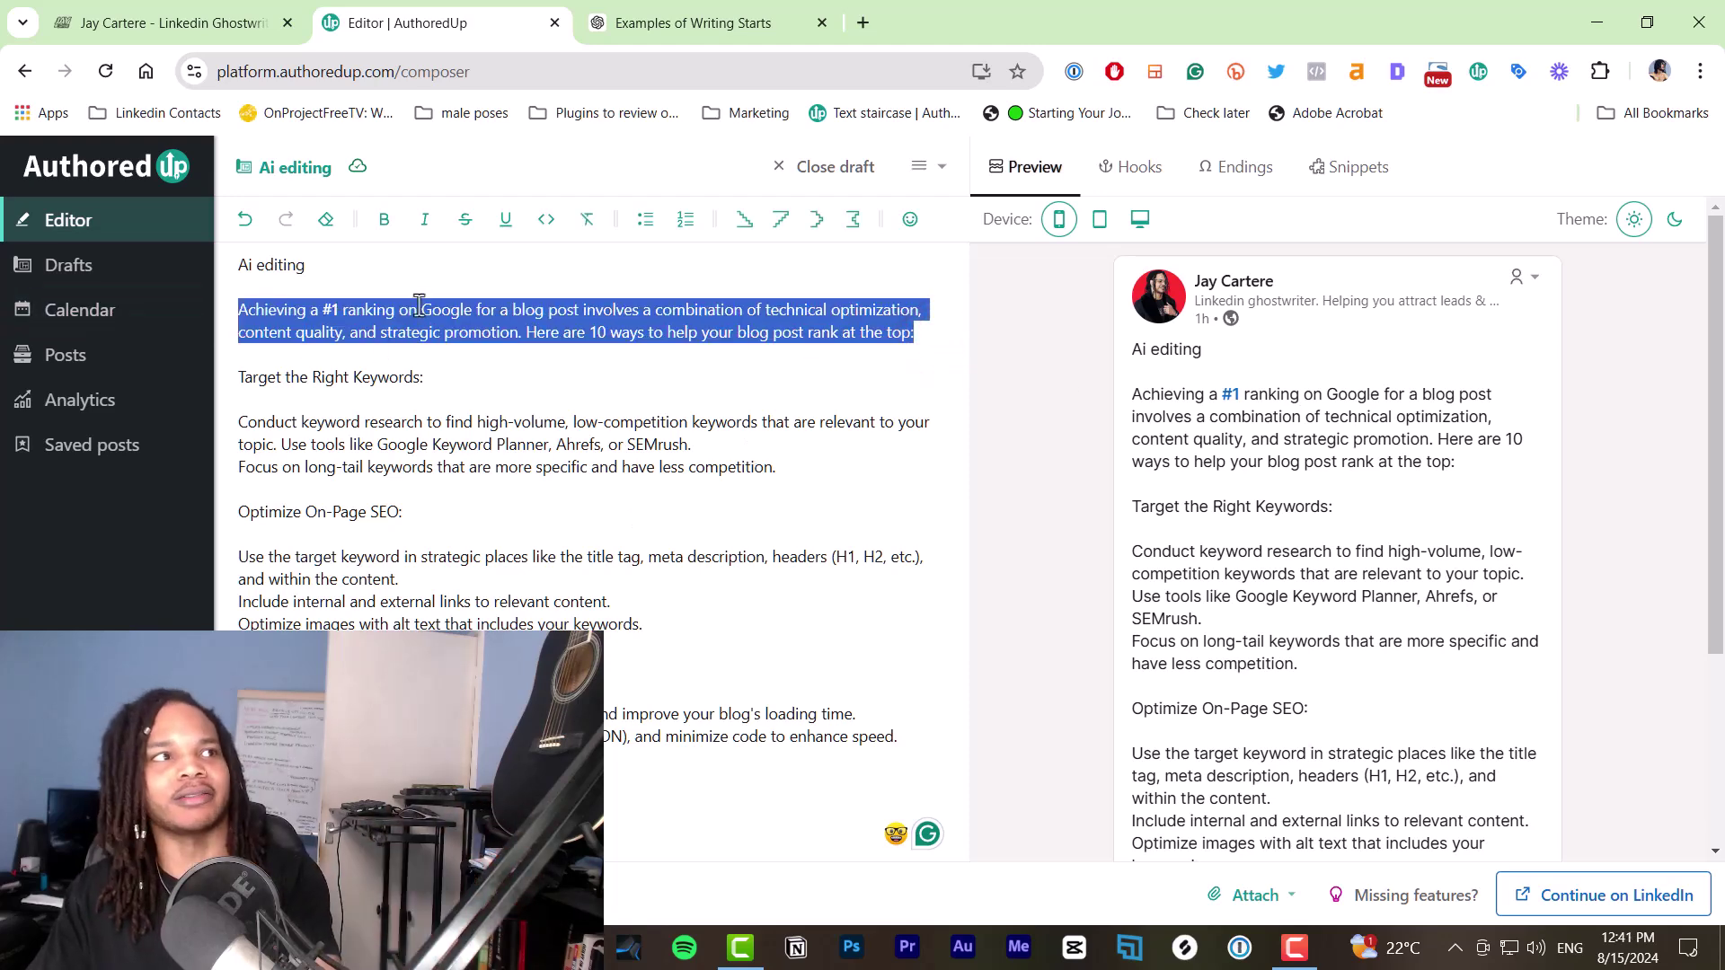
{"action": "key", "text": "BackSpace"}
{"action": "triple_click", "coordinate": [327, 261]}
{"action": "key", "text": "BackSpace"}
{"action": "left_click", "coordinate": [250, 319]}
{"action": "key", "text": "BackSpace"}
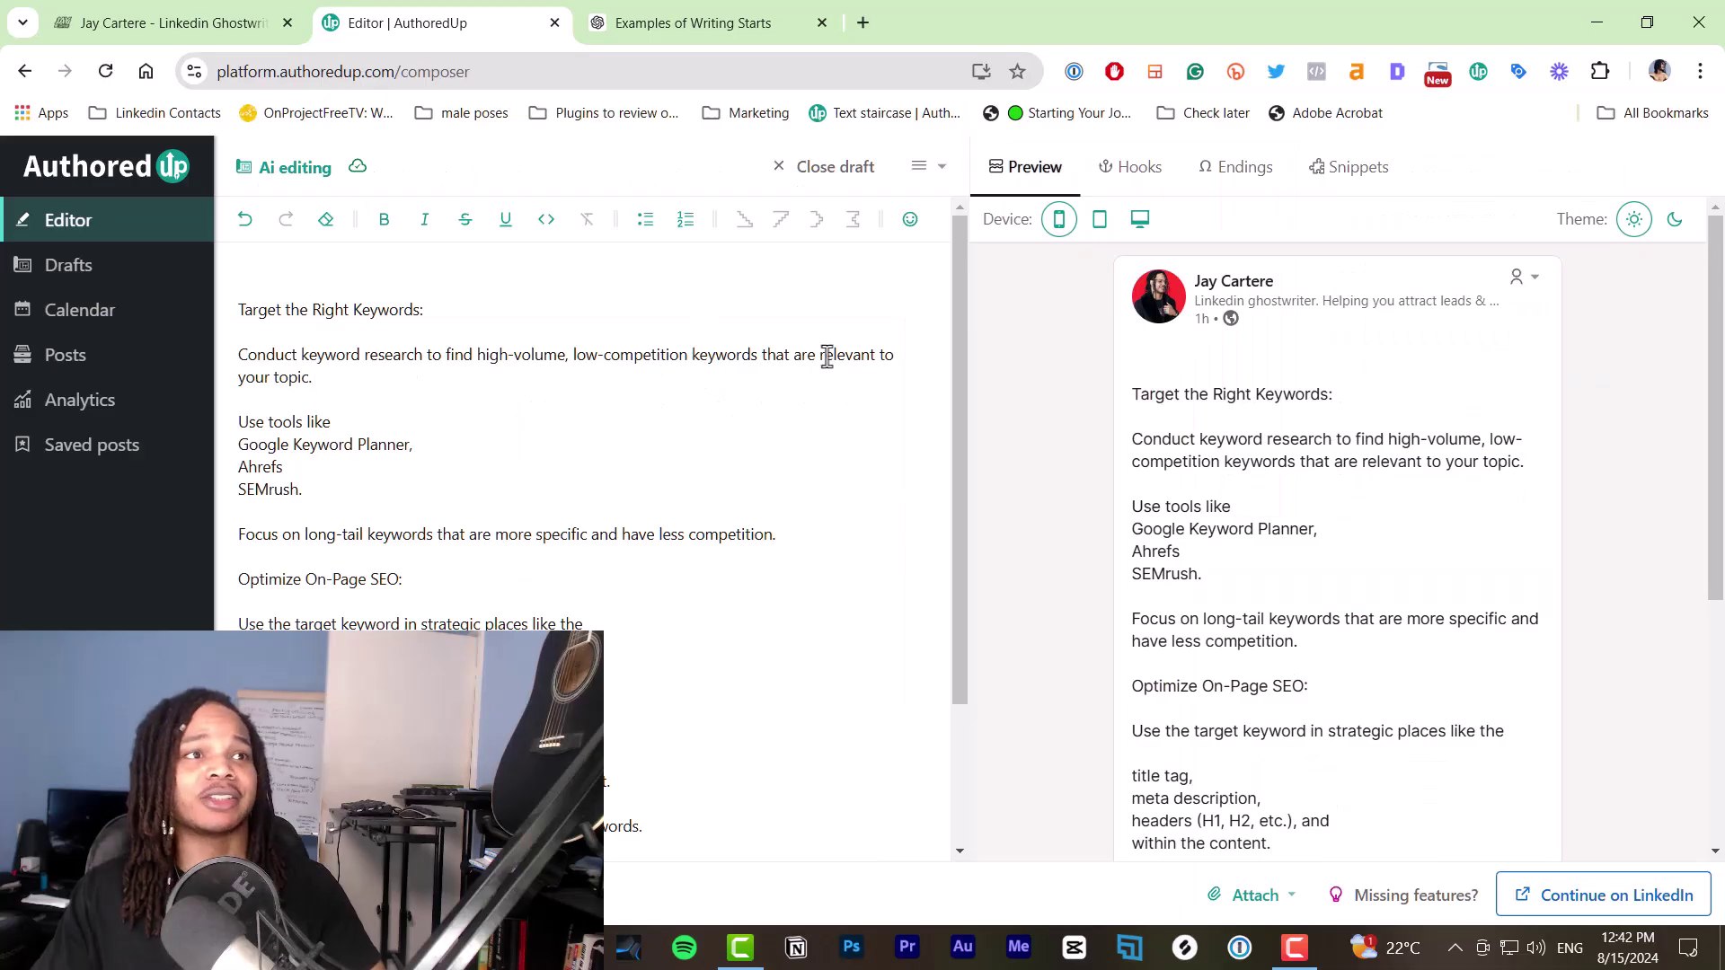
Remove 'that are' from the keyword research sentence and replace 'Conduct' with 'Use'
{"action": "left_click", "coordinate": [433, 366]}
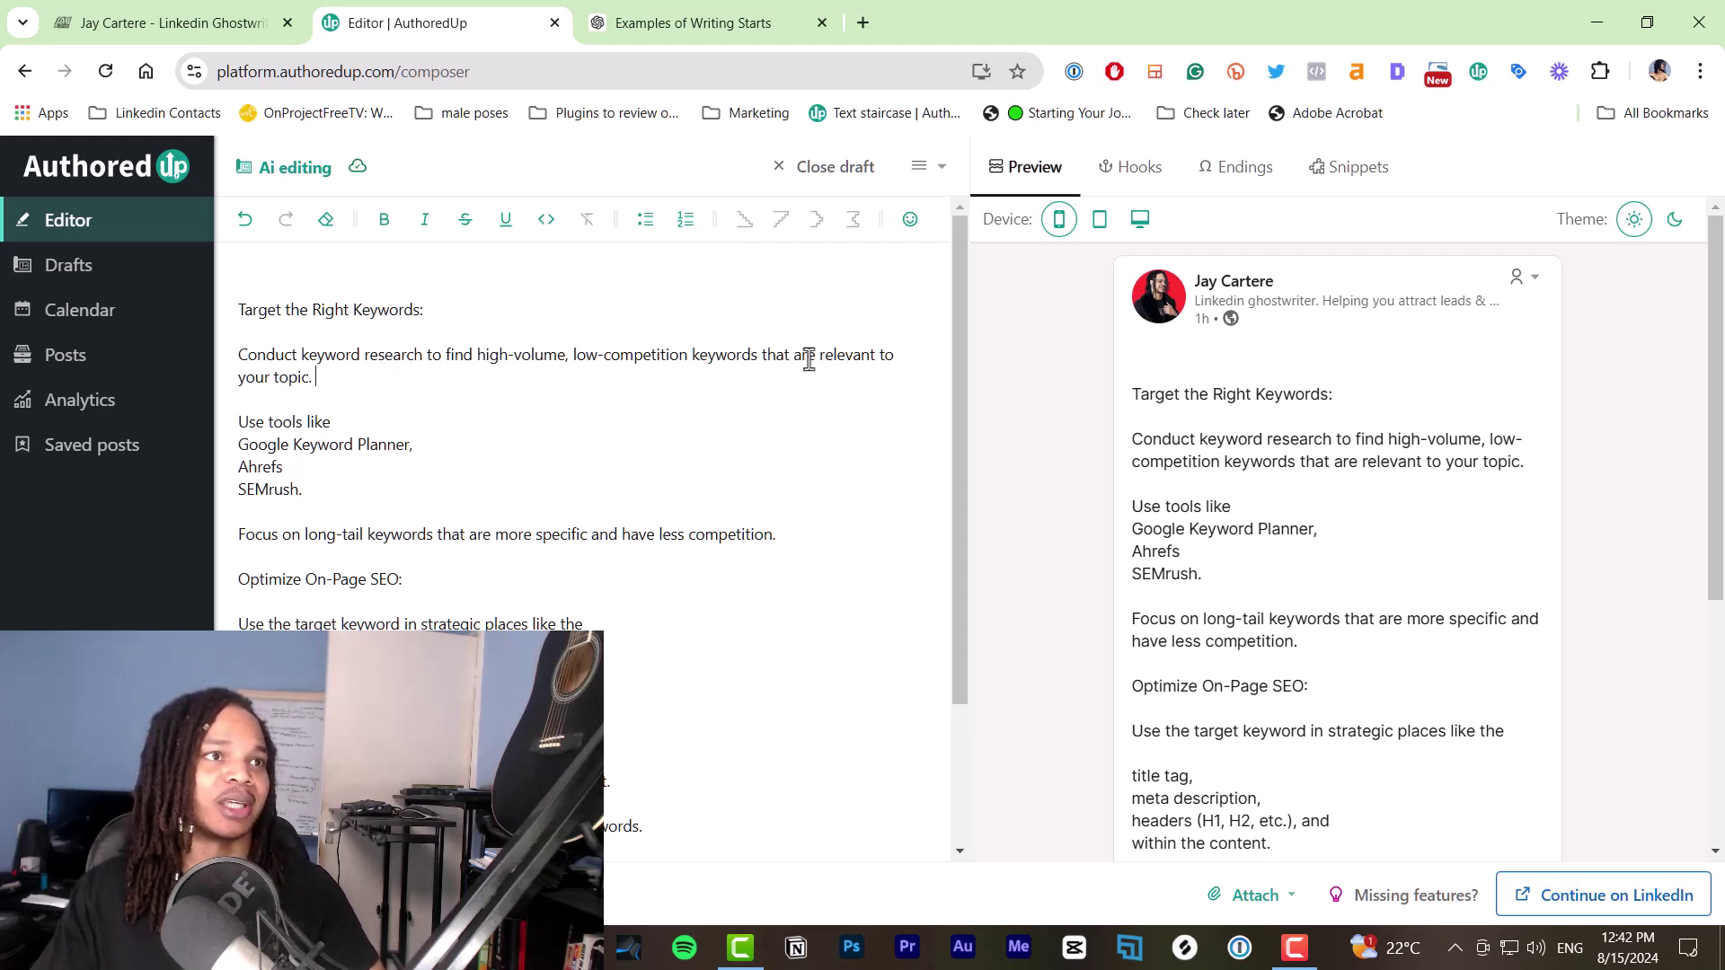
{"action": "left_click_drag", "start_coordinate": [820, 358], "coordinate": [760, 355]}
{"action": "key", "text": "BackSpace"}
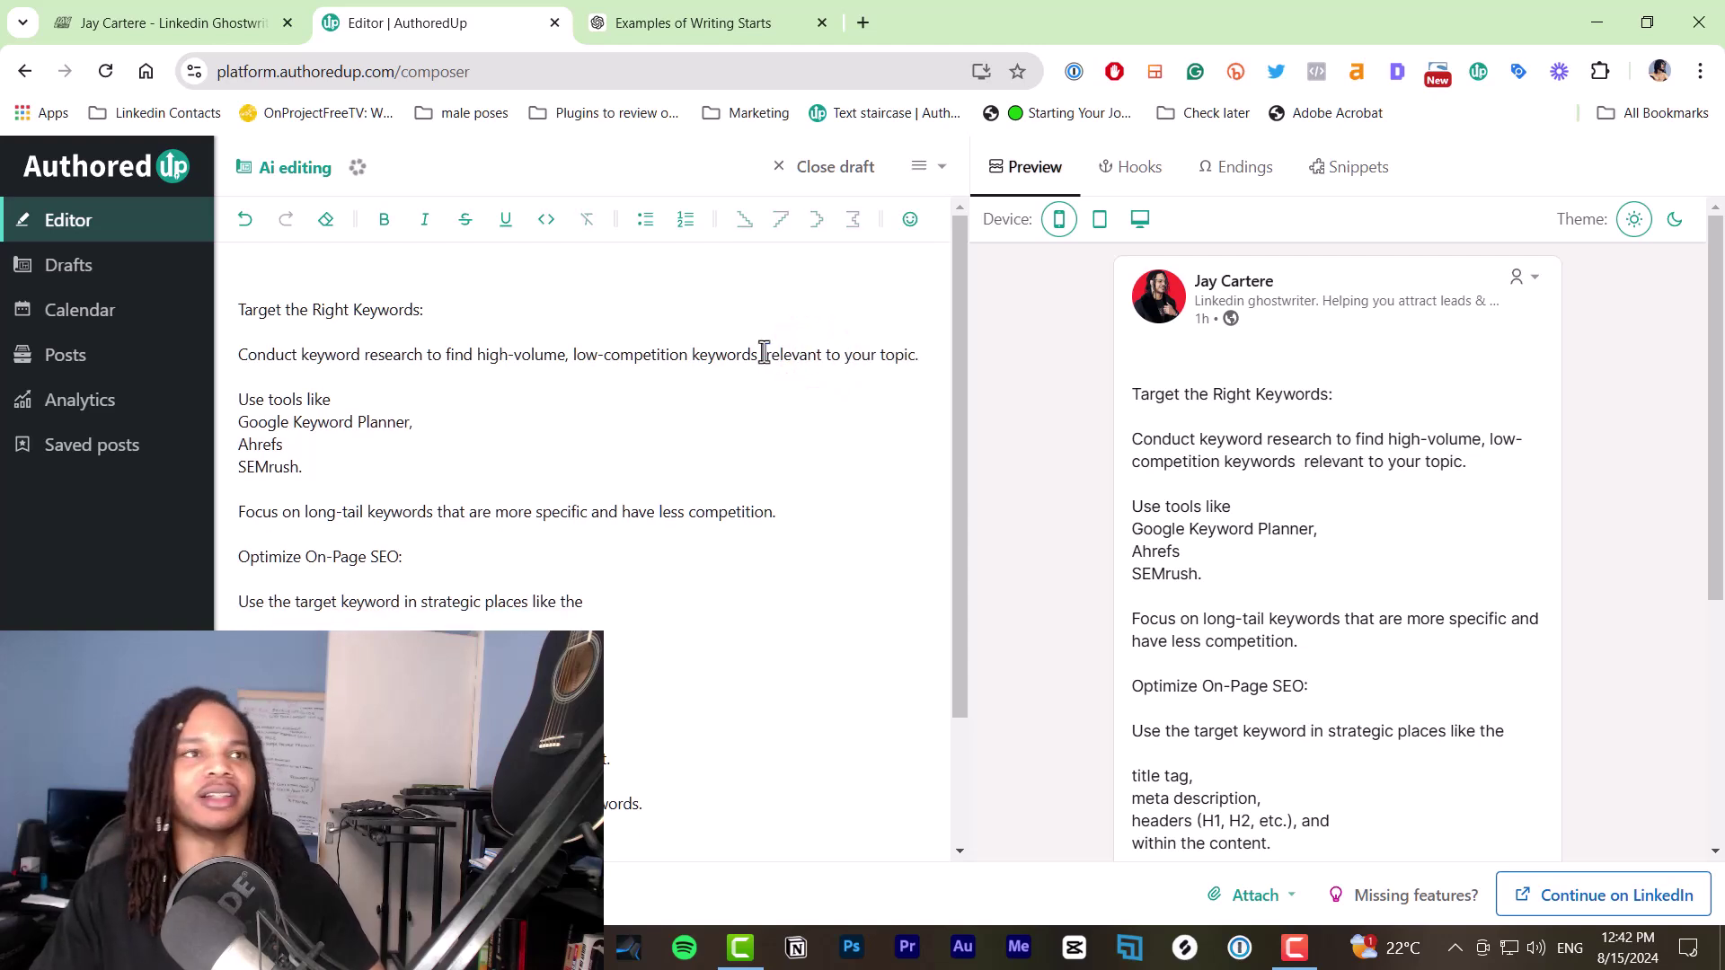
{"action": "key", "text": "BackSpace"}
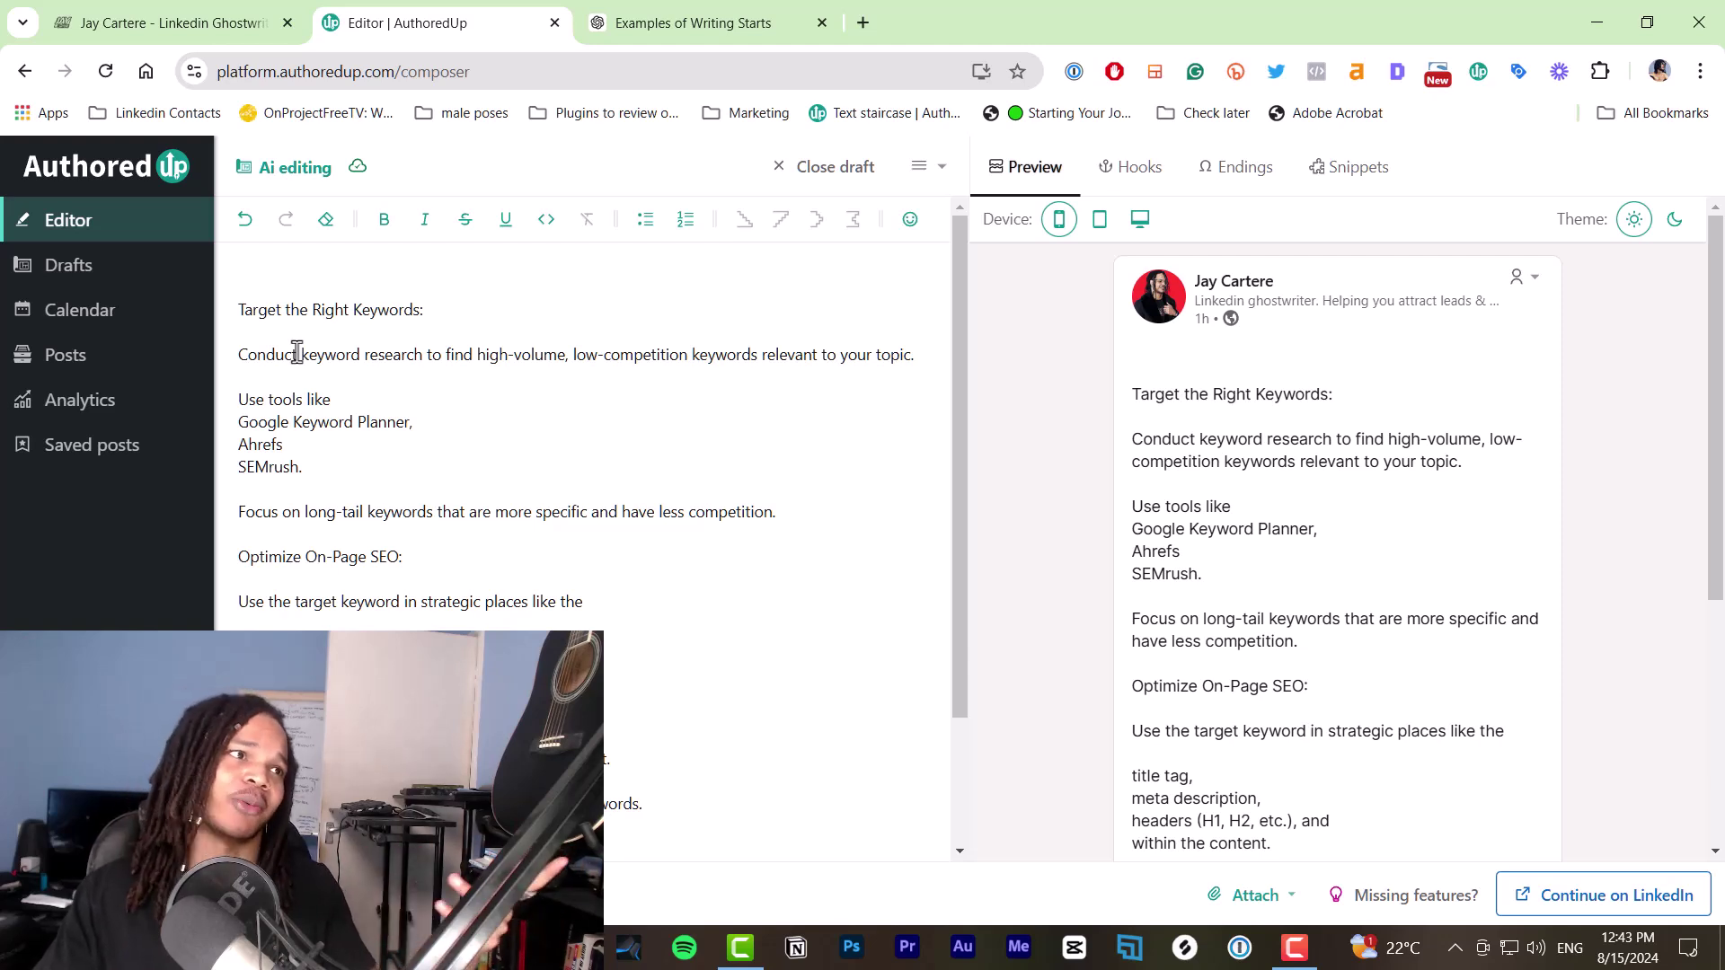
{"action": "double_click", "coordinate": [297, 353]}
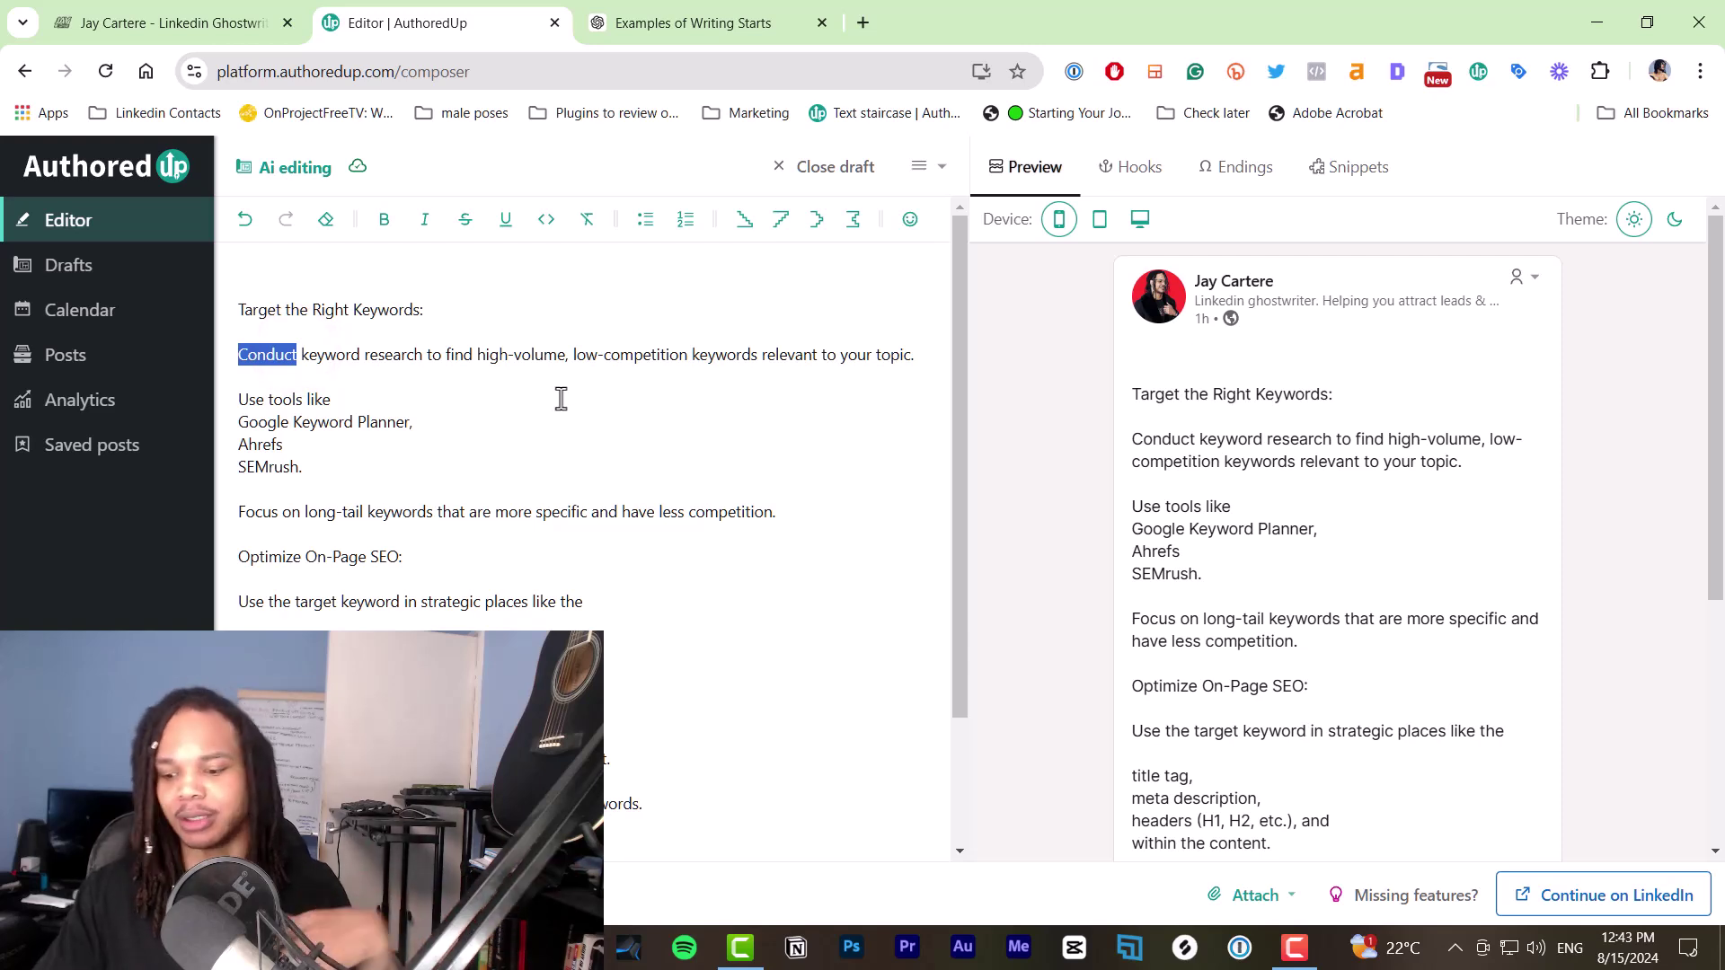
{"action": "type", "text": "Use"}
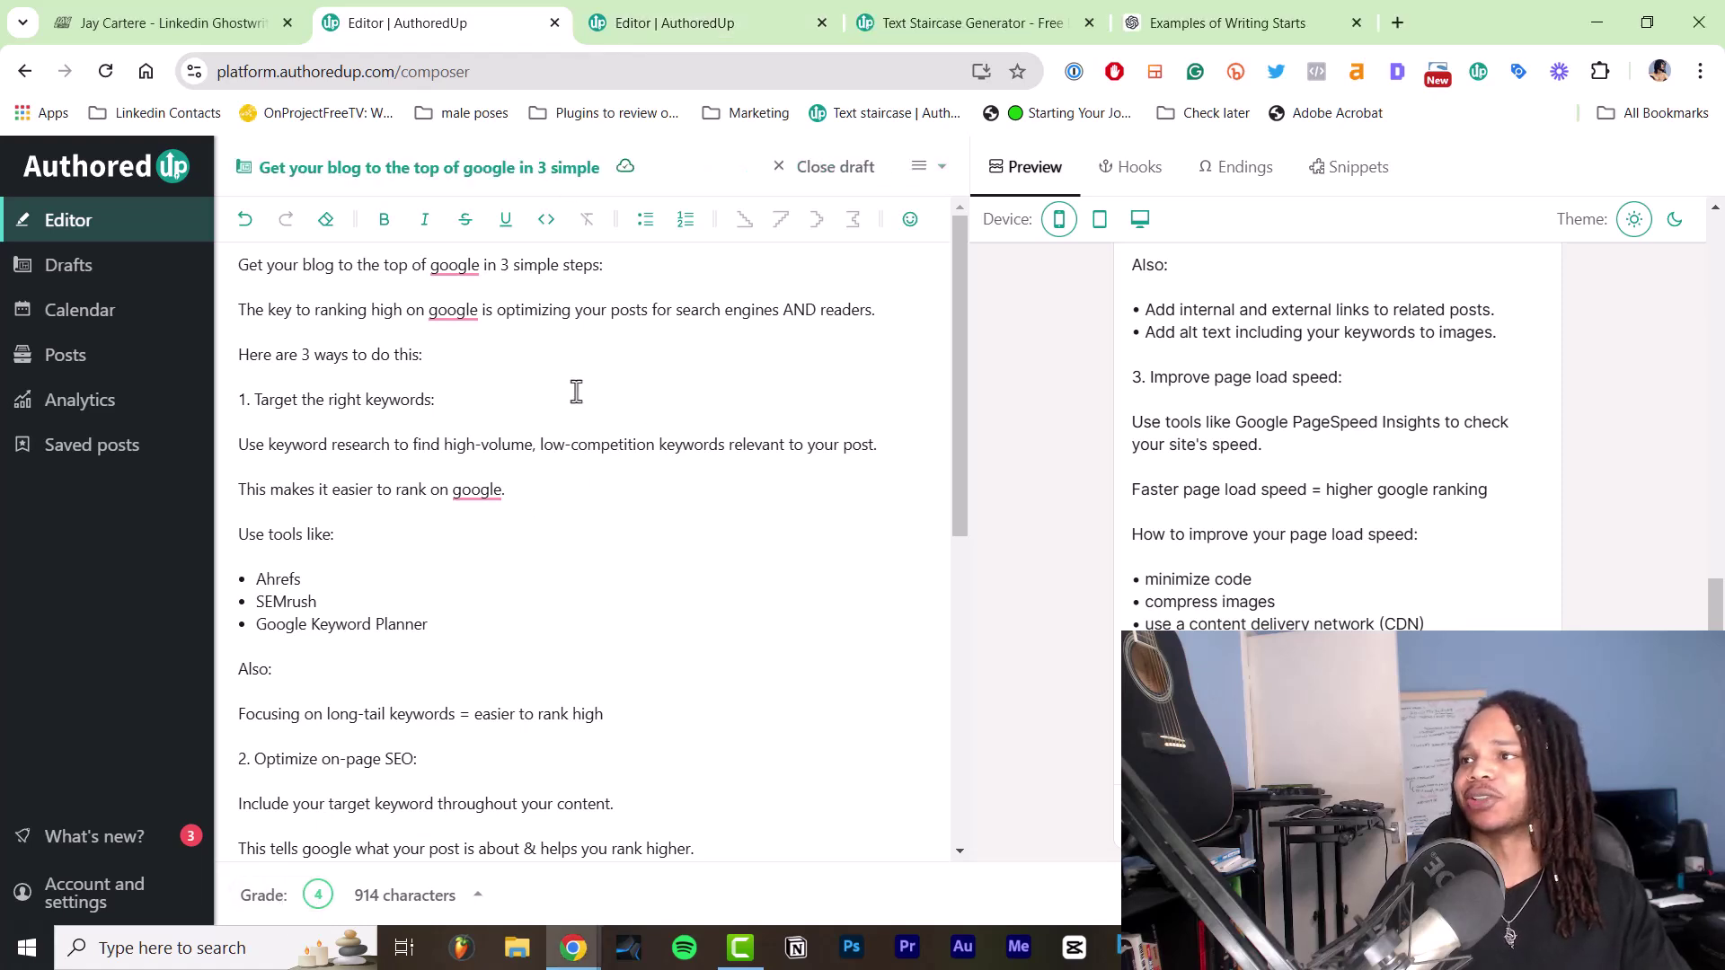
{"action": "left_click", "coordinate": [688, 24]}
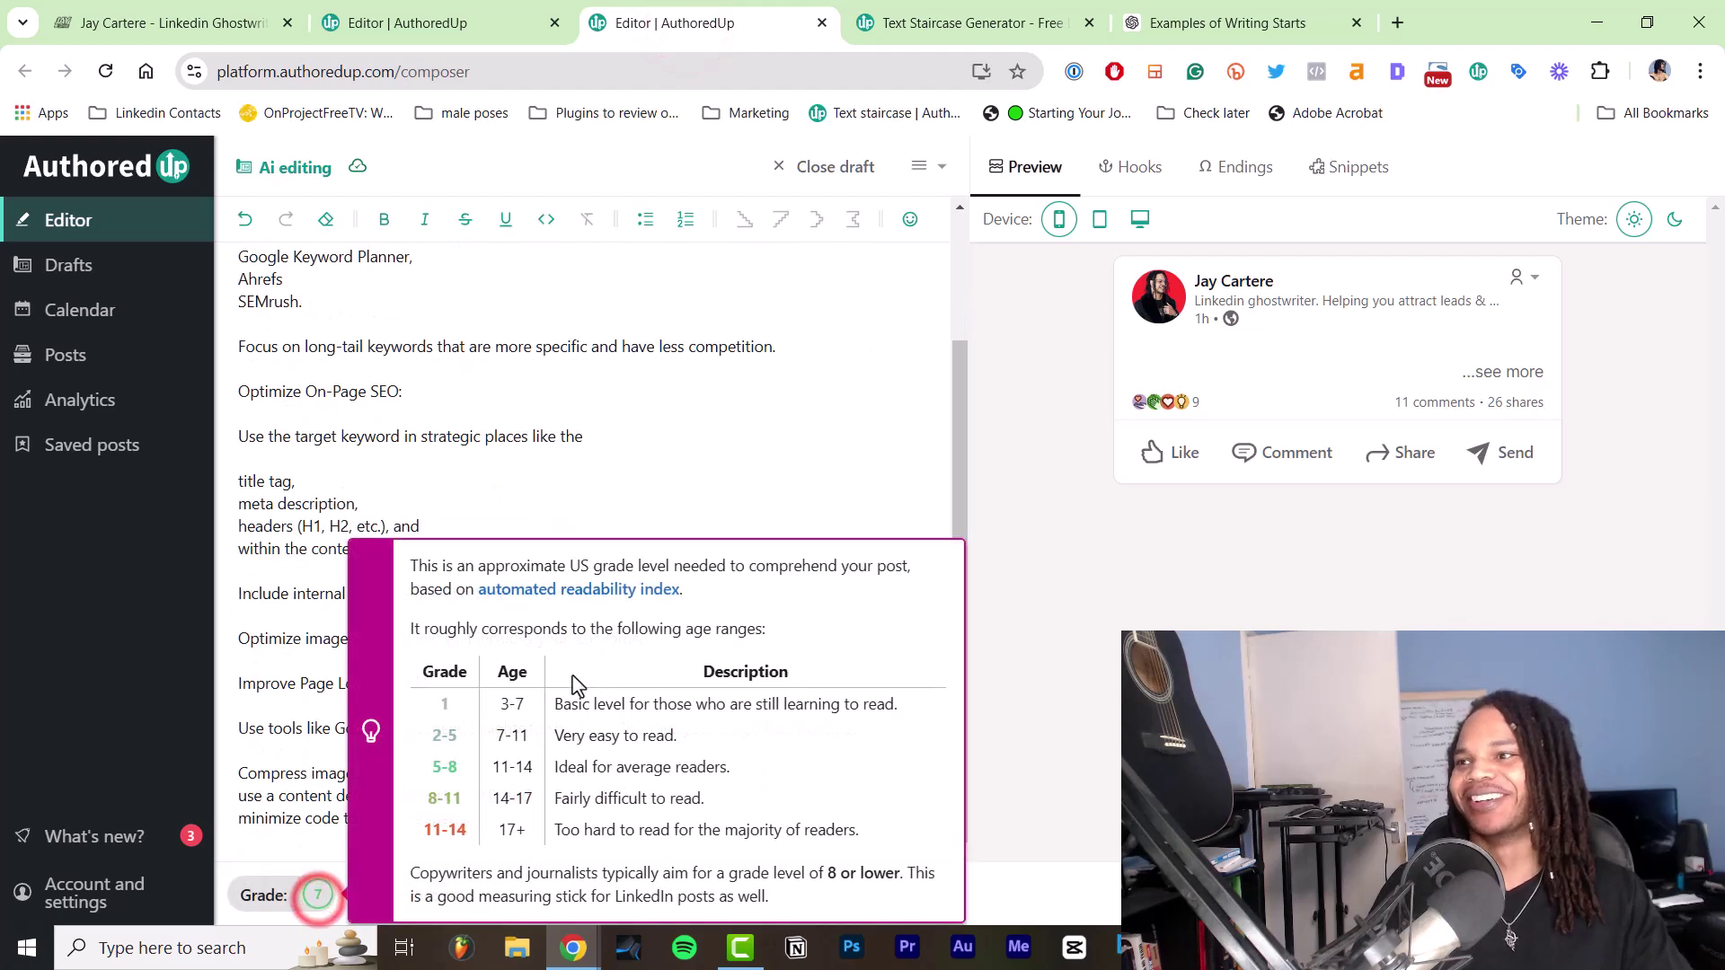
{"action": "scroll", "coordinate": [378, 467], "scroll_direction": "up", "scroll_amount": 2}
{"action": "left_click", "coordinate": [426, 20]}
{"action": "scroll", "coordinate": [339, 716], "scroll_direction": "down", "scroll_amount": 10}
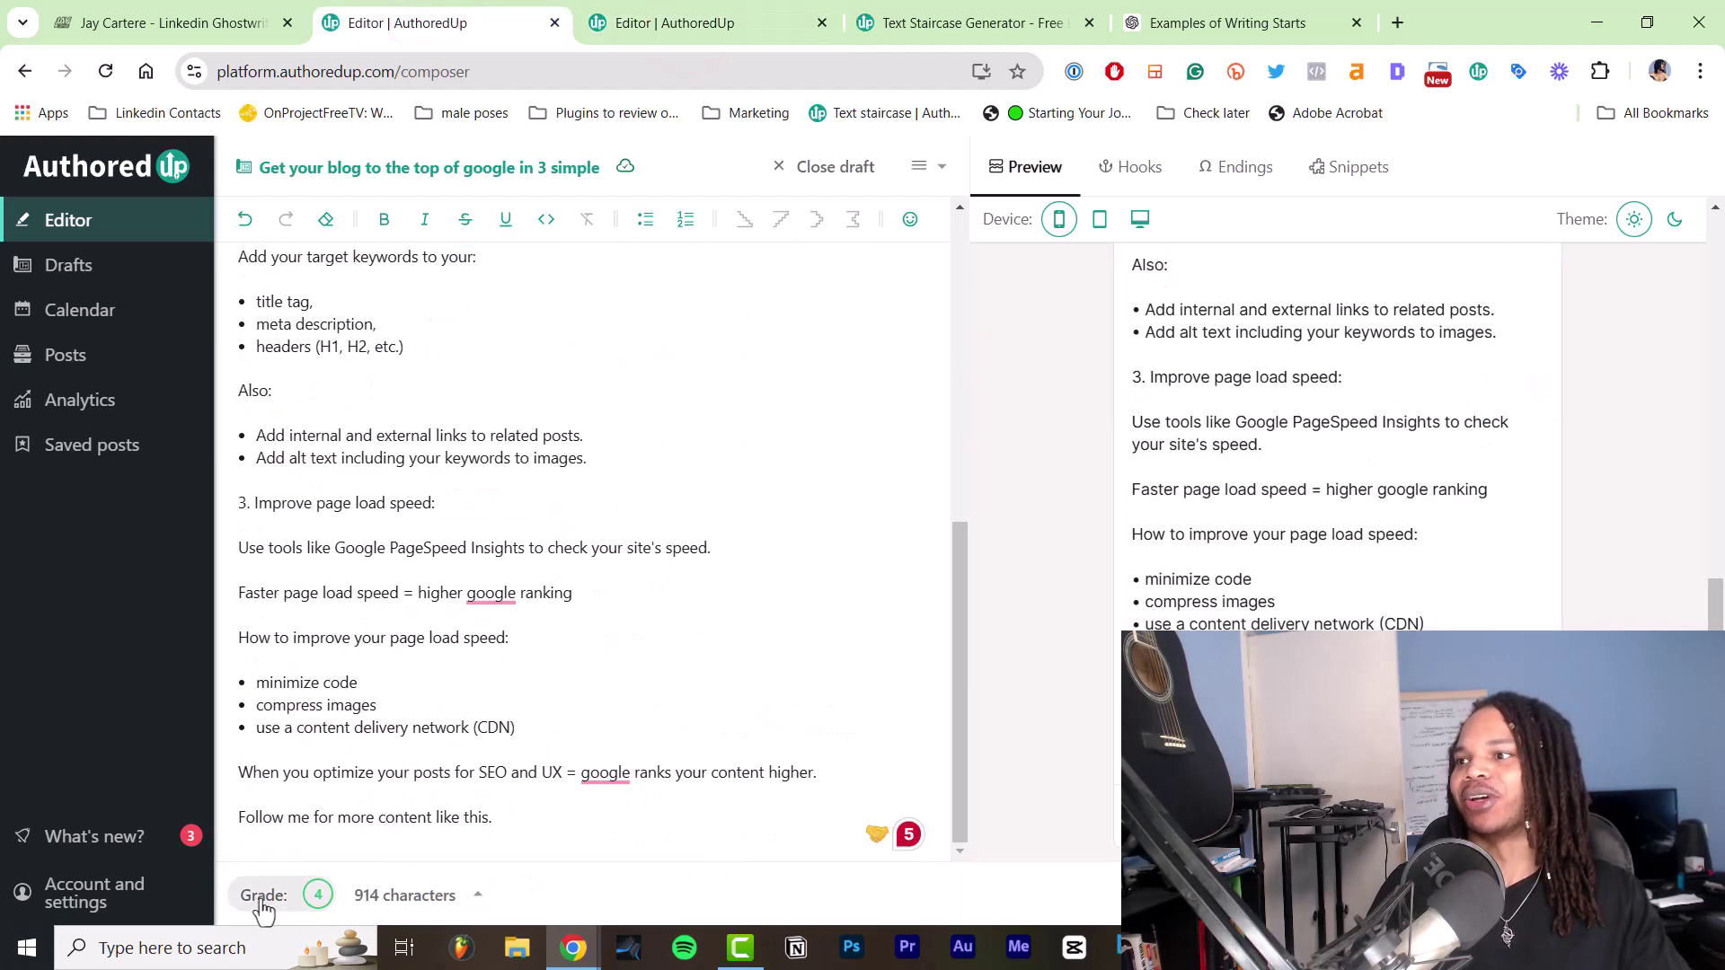
{"action": "left_click", "coordinate": [620, 25]}
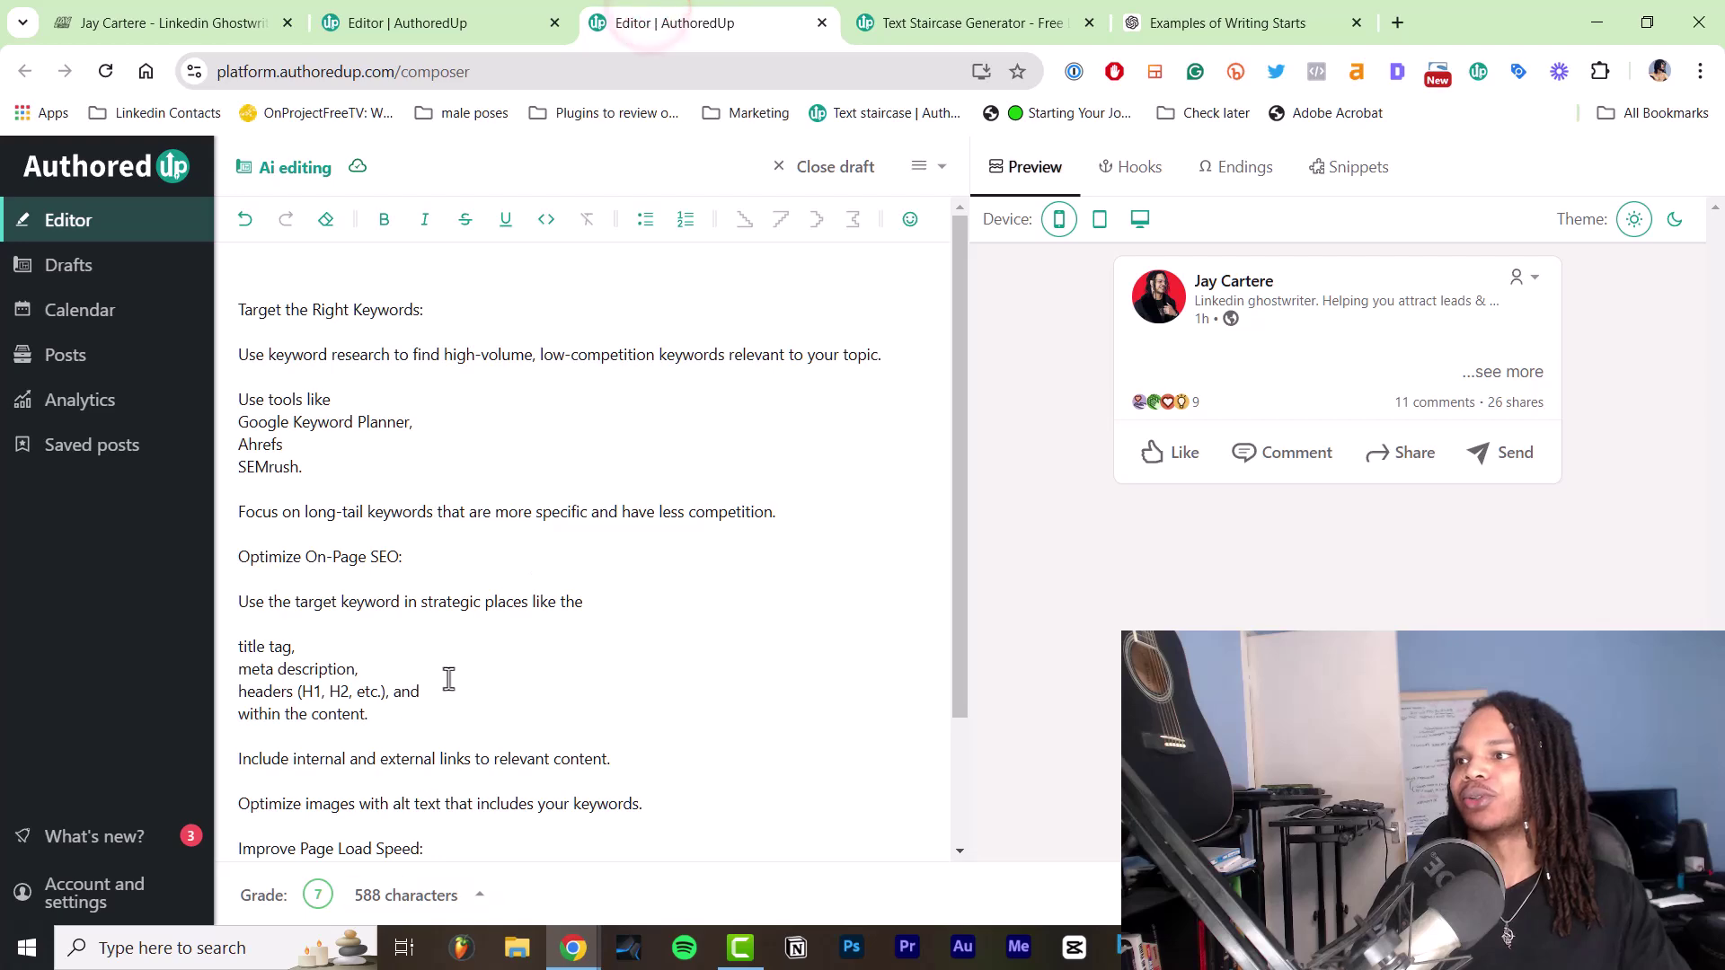
{"action": "scroll", "coordinate": [451, 671], "scroll_direction": "down", "scroll_amount": 2}
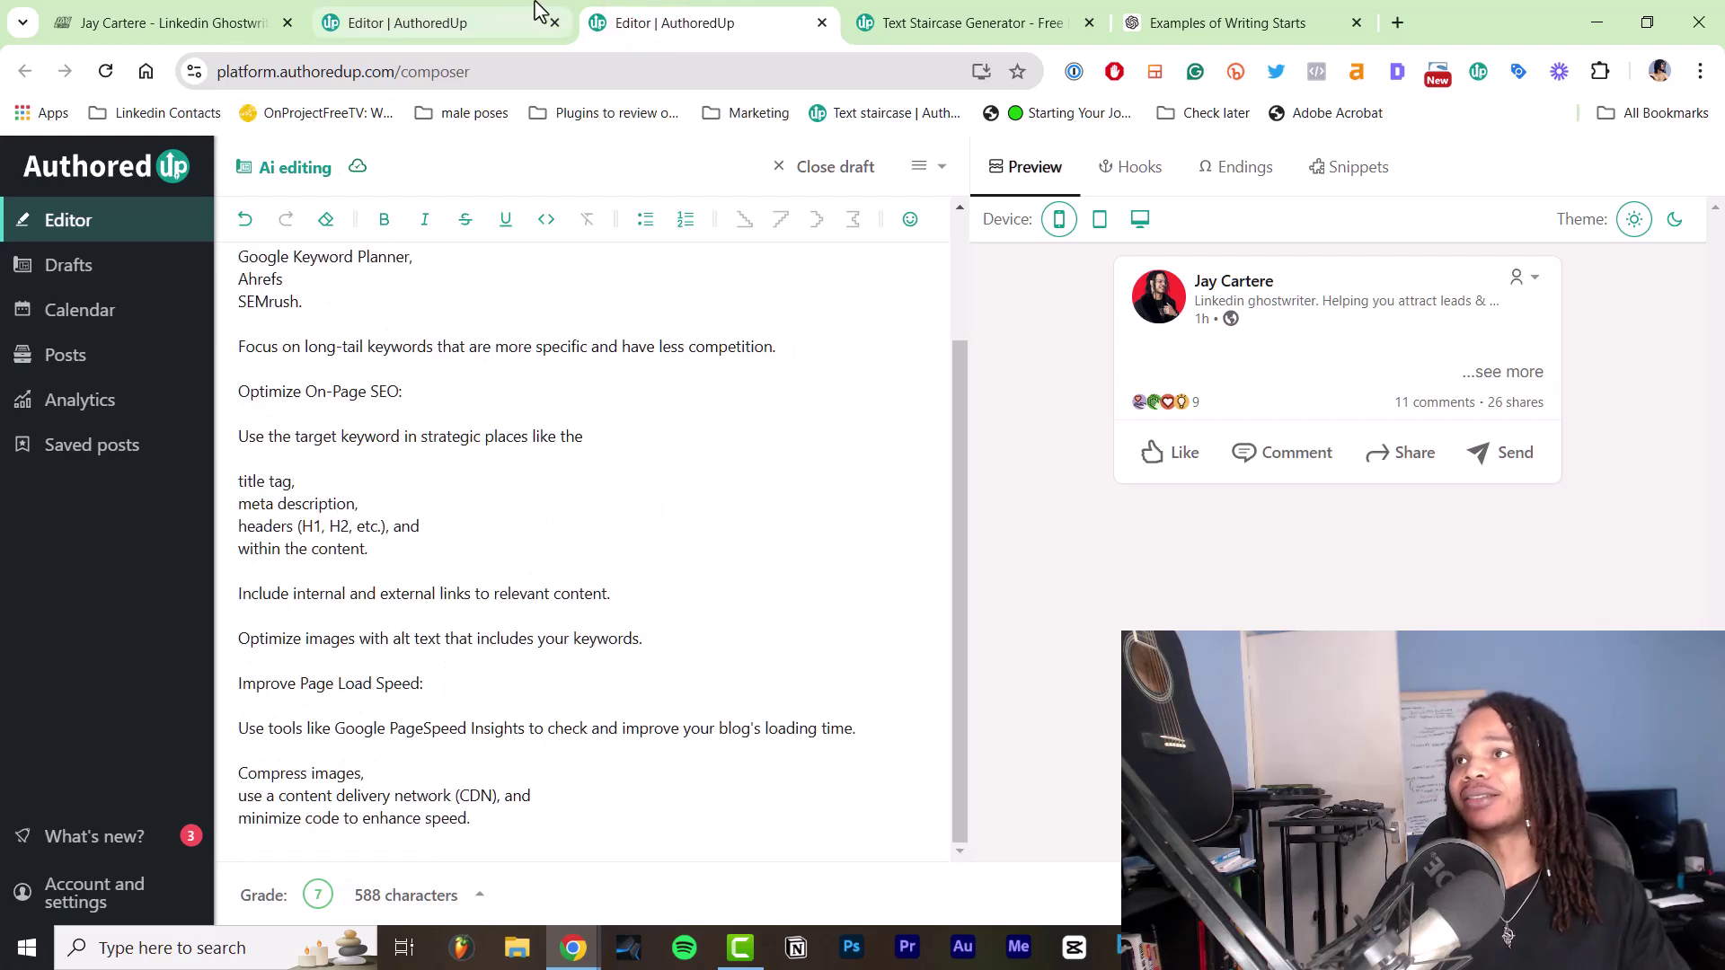
{"action": "left_click", "coordinate": [395, 11]}
{"action": "scroll", "coordinate": [457, 715], "scroll_direction": "up", "scroll_amount": 8}
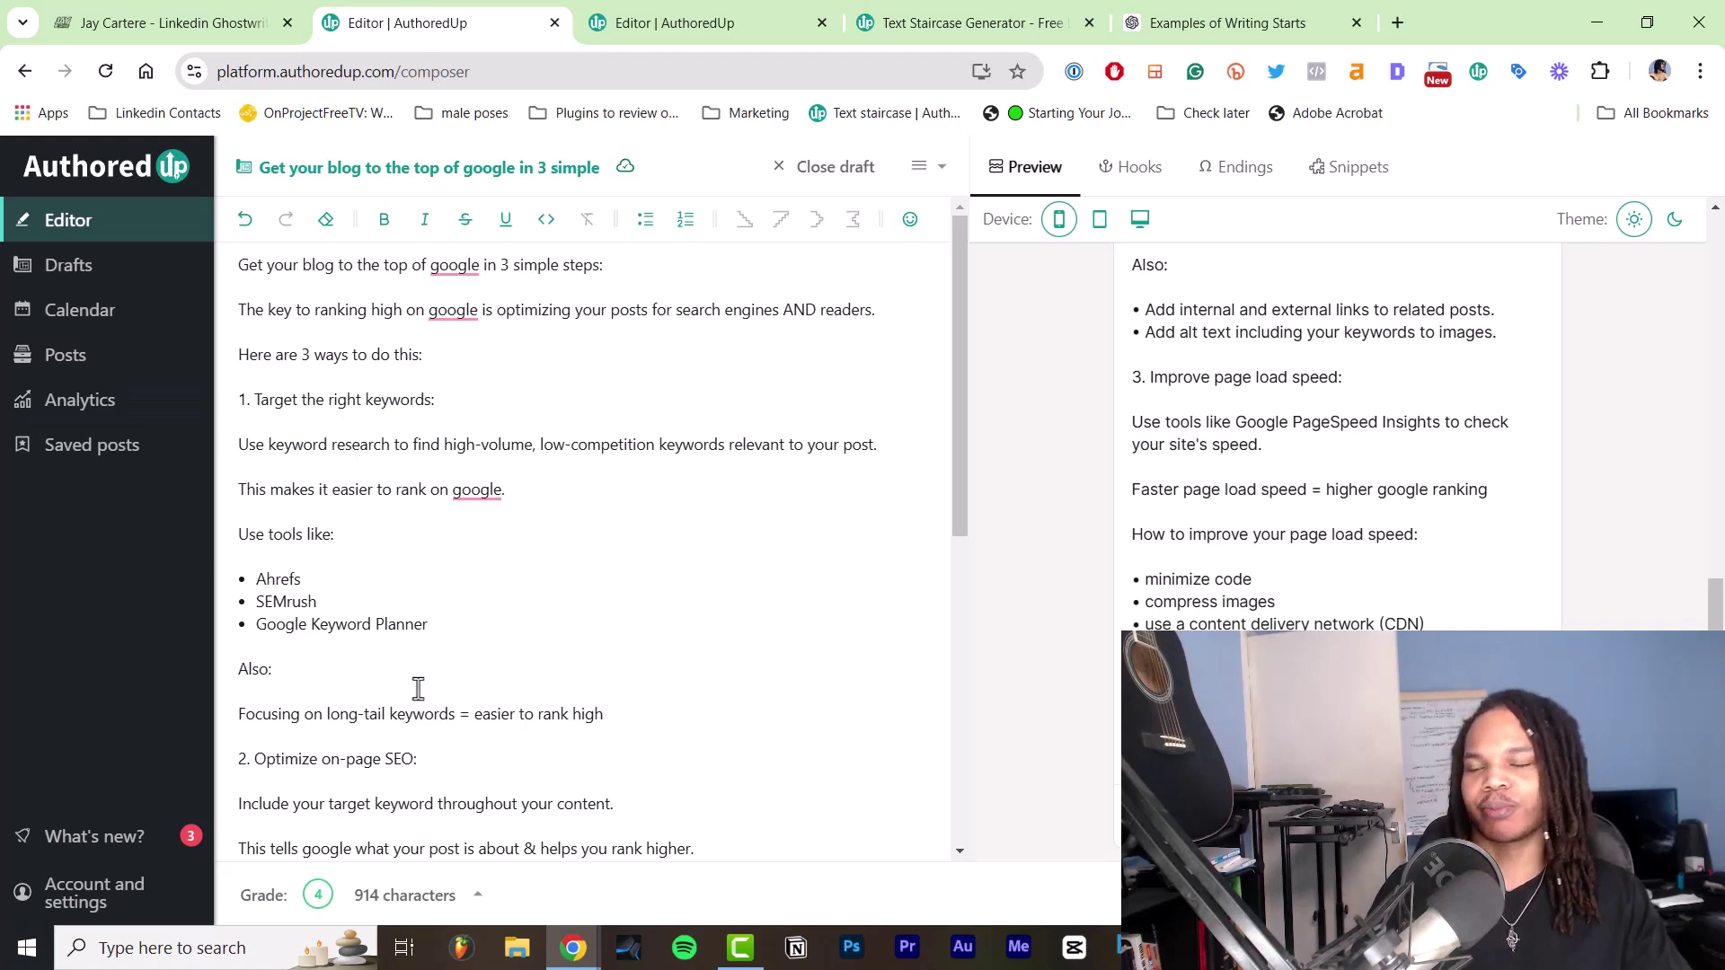
{"action": "left_click_drag", "start_coordinate": [242, 402], "coordinate": [490, 404]}
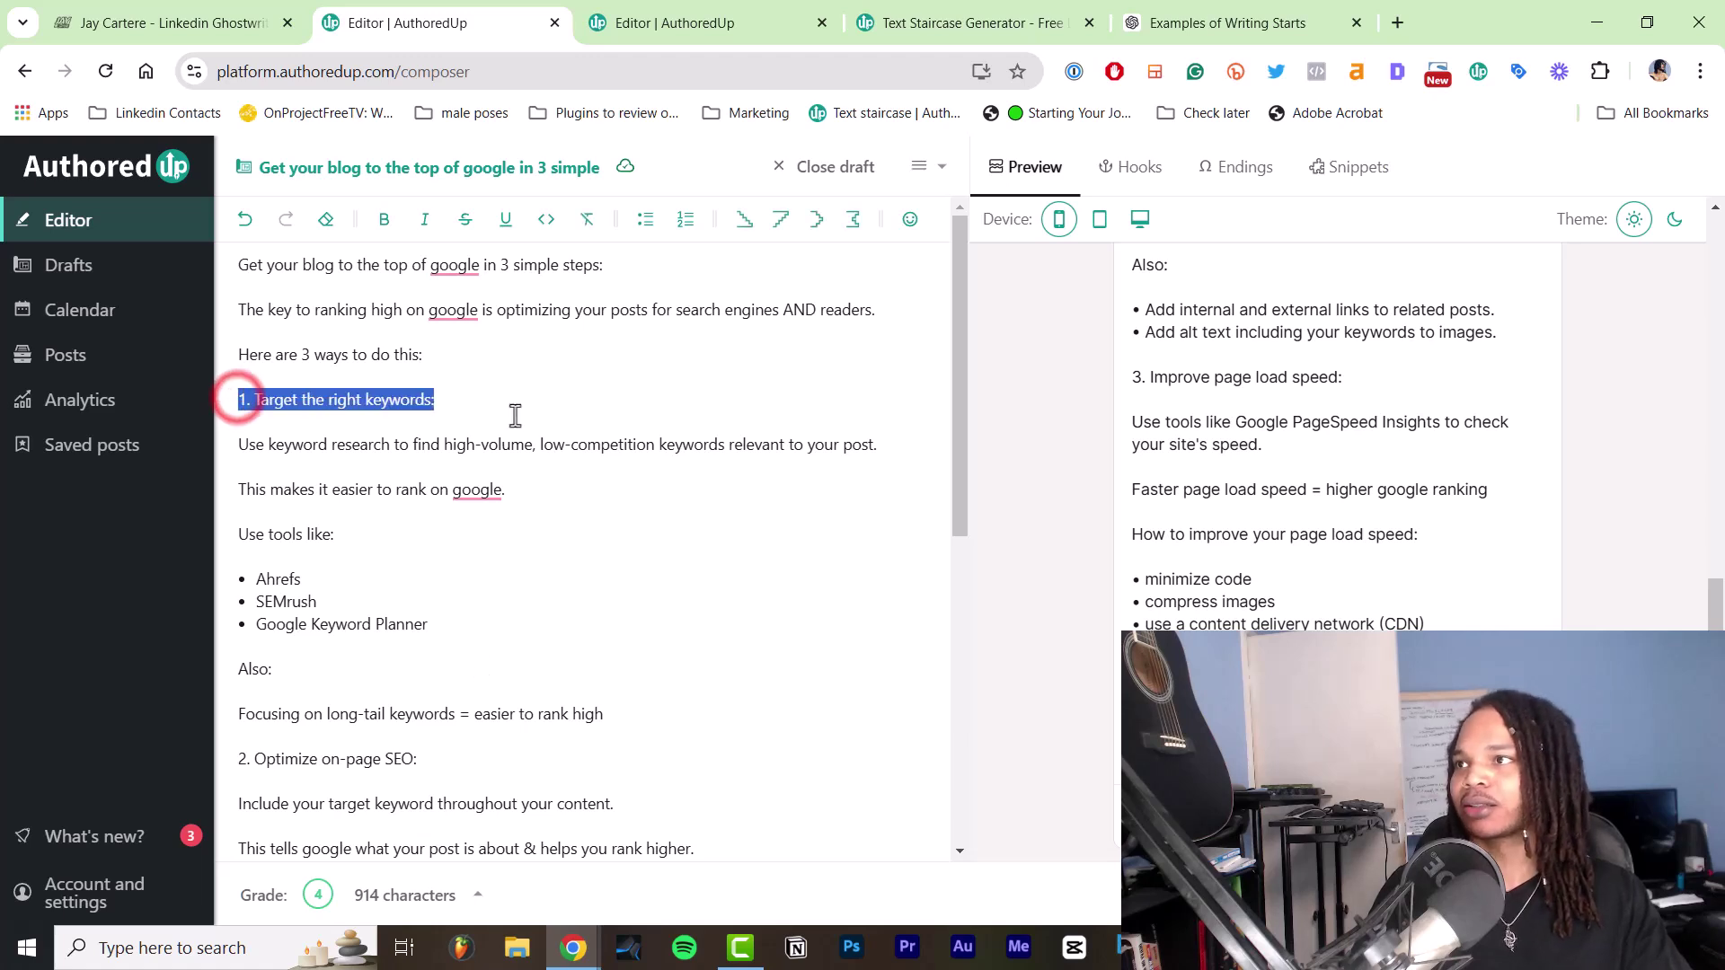
{"action": "left_click", "coordinate": [455, 406]}
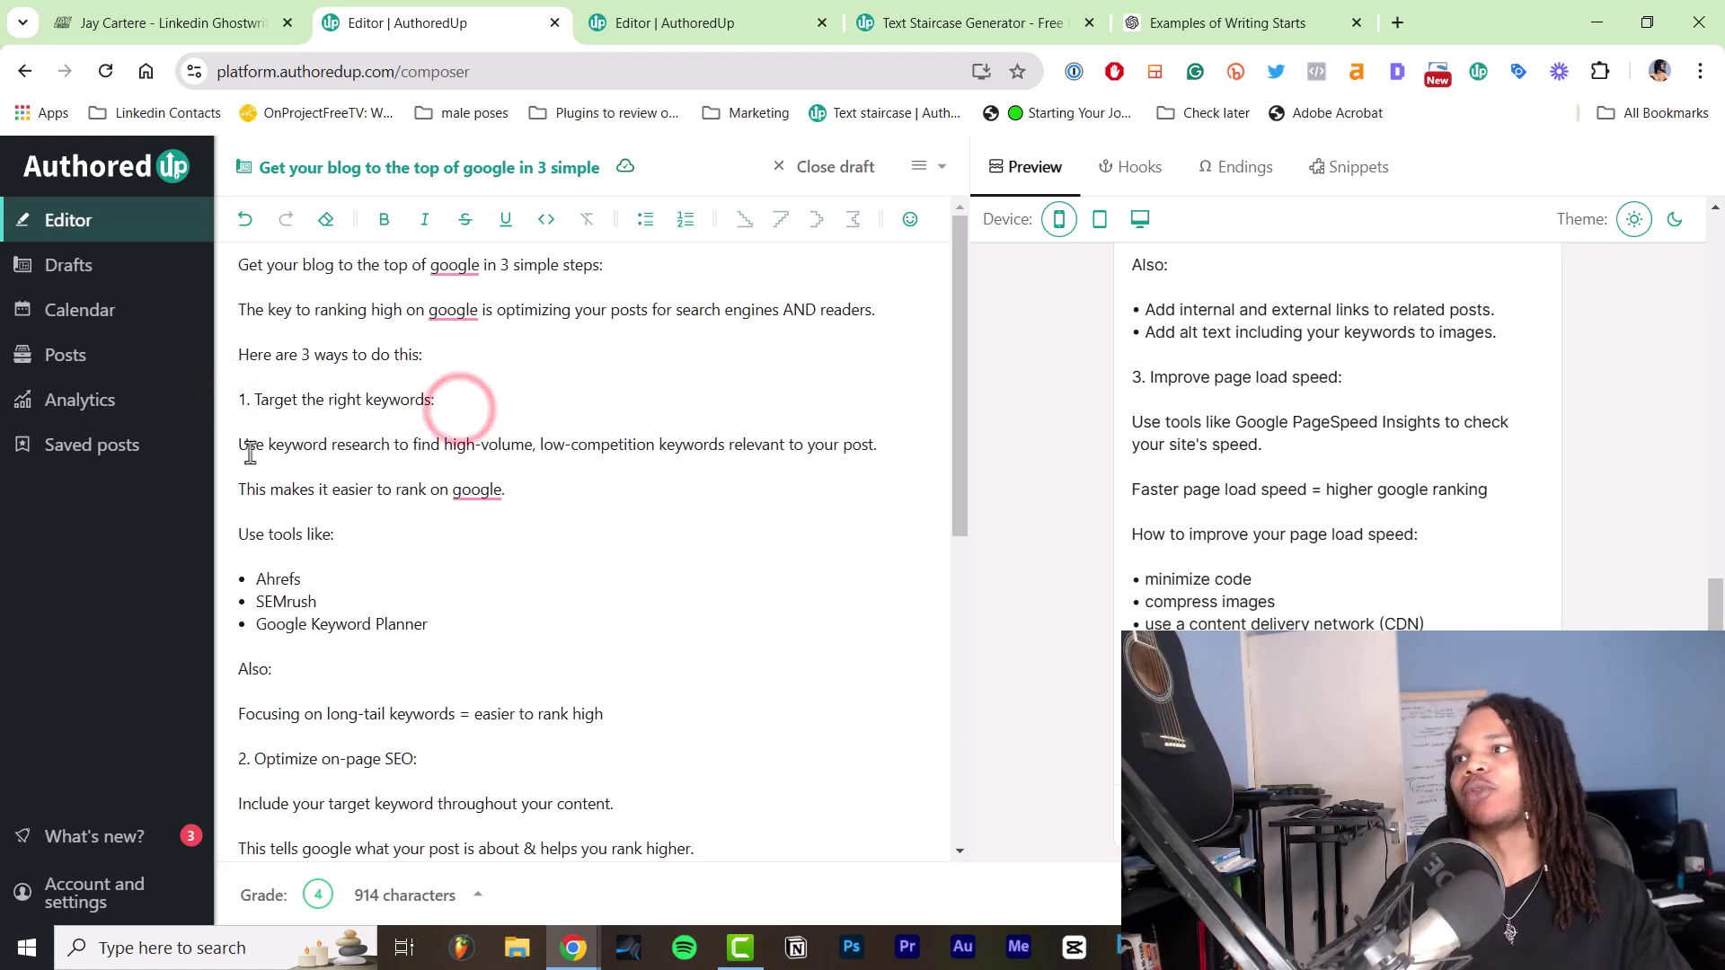
{"action": "left_click_drag", "start_coordinate": [241, 446], "coordinate": [883, 450]}
{"action": "left_click", "coordinate": [431, 400]}
{"action": "left_click_drag", "start_coordinate": [230, 445], "coordinate": [883, 449]}
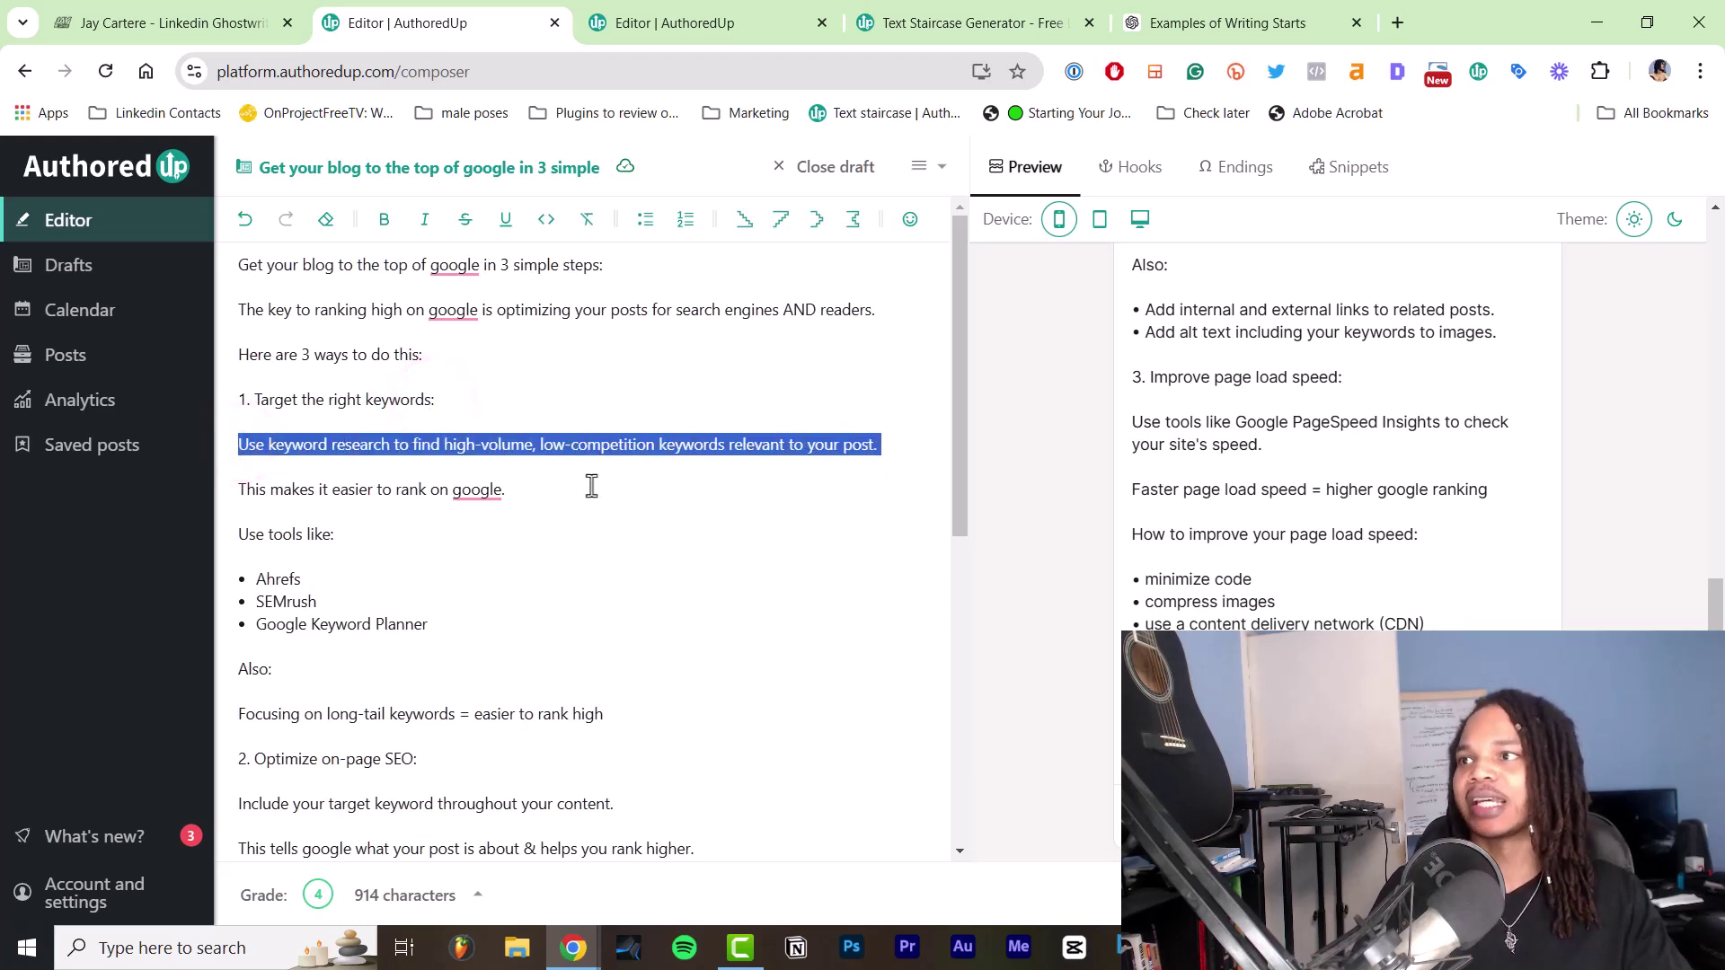
{"action": "left_click", "coordinate": [515, 488]}
{"action": "triple_click", "coordinate": [516, 487]}
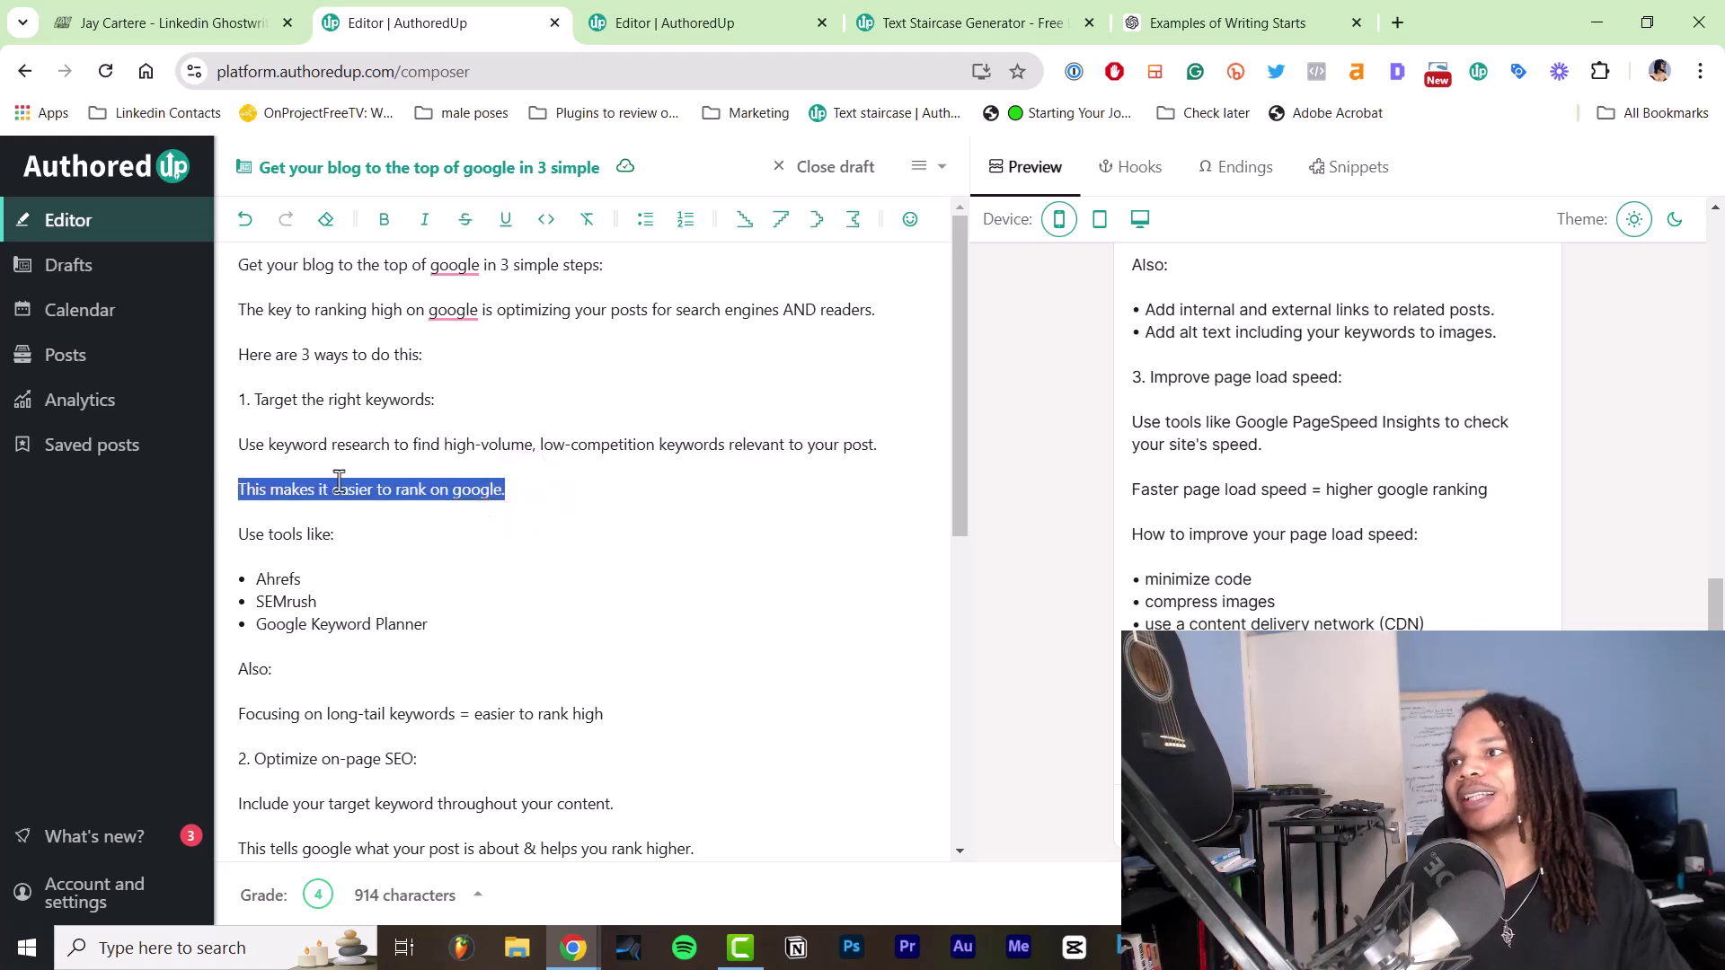
{"action": "triple_click", "coordinate": [351, 533]}
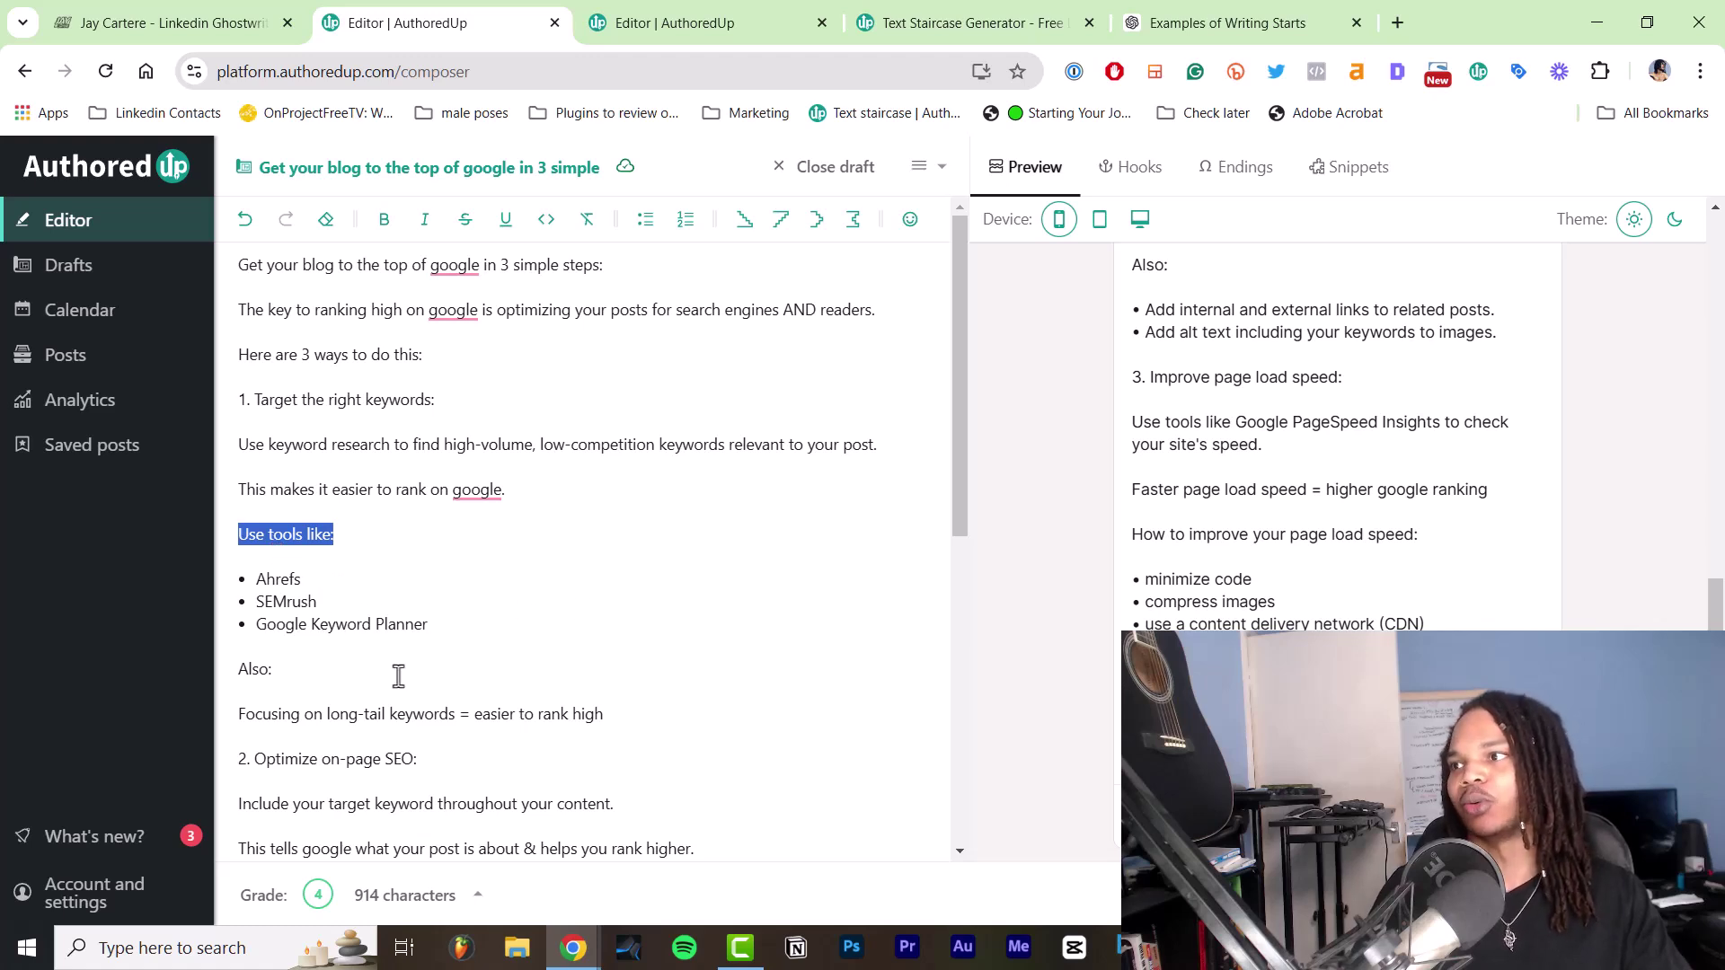
{"action": "scroll", "coordinate": [398, 676], "scroll_direction": "down", "scroll_amount": 1}
{"action": "triple_click", "coordinate": [318, 557]}
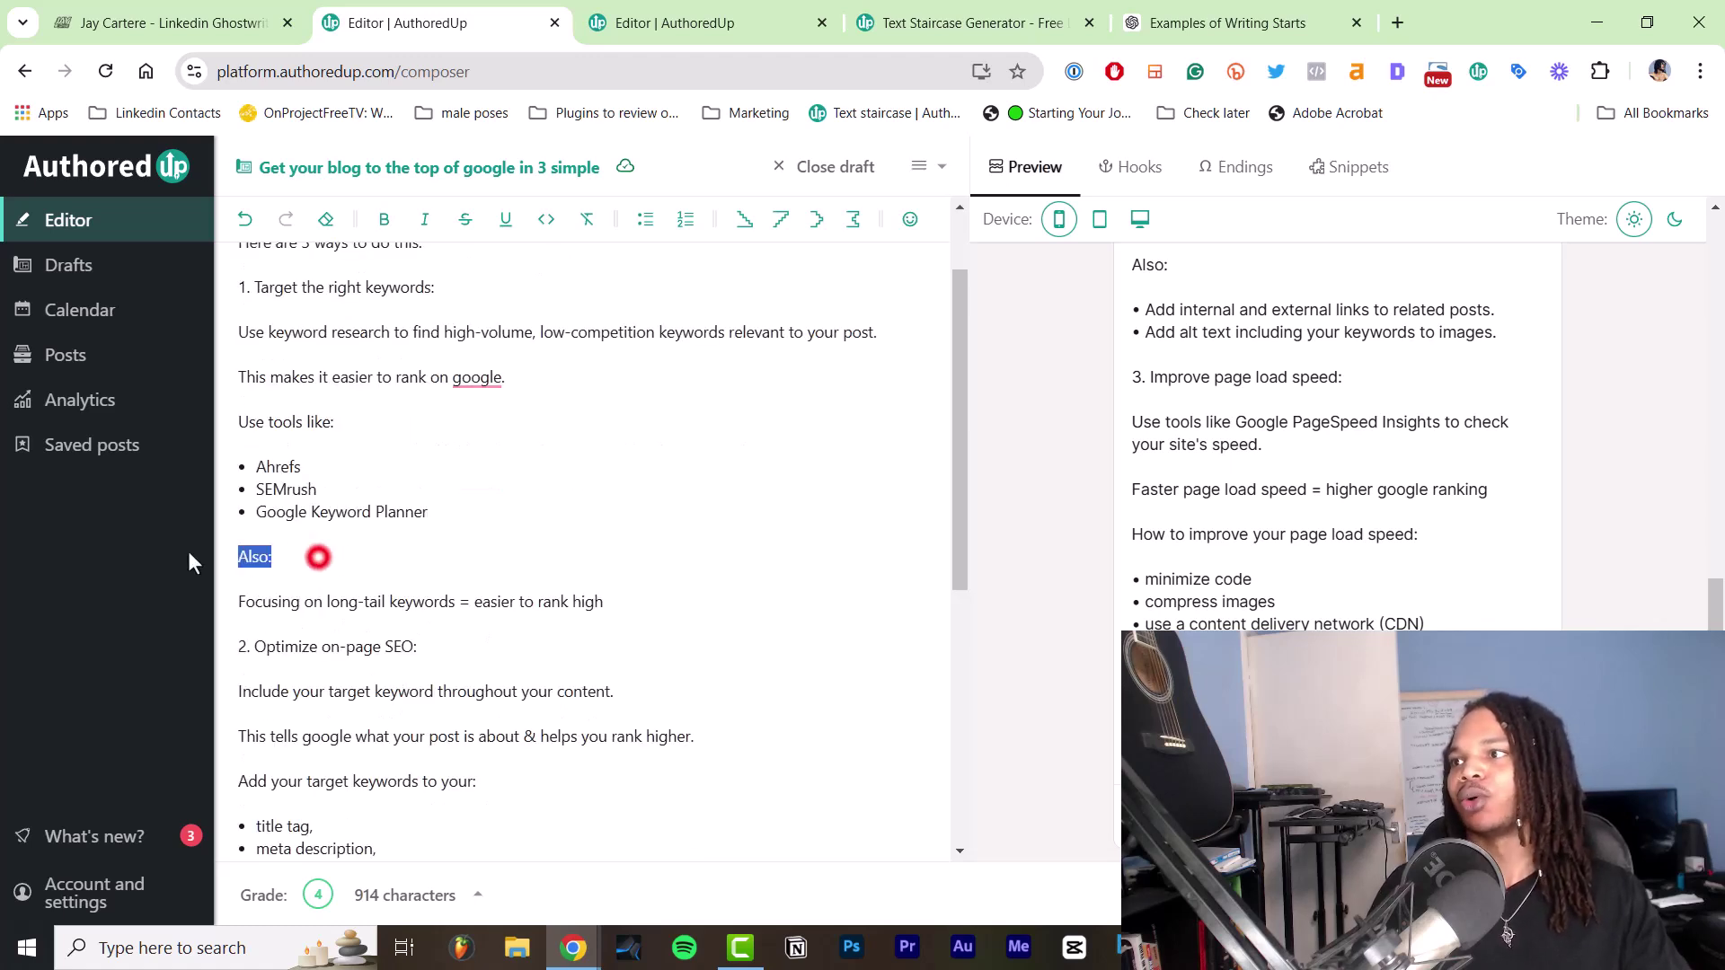
{"action": "left_click", "coordinate": [300, 601]}
{"action": "triple_click", "coordinate": [618, 601]}
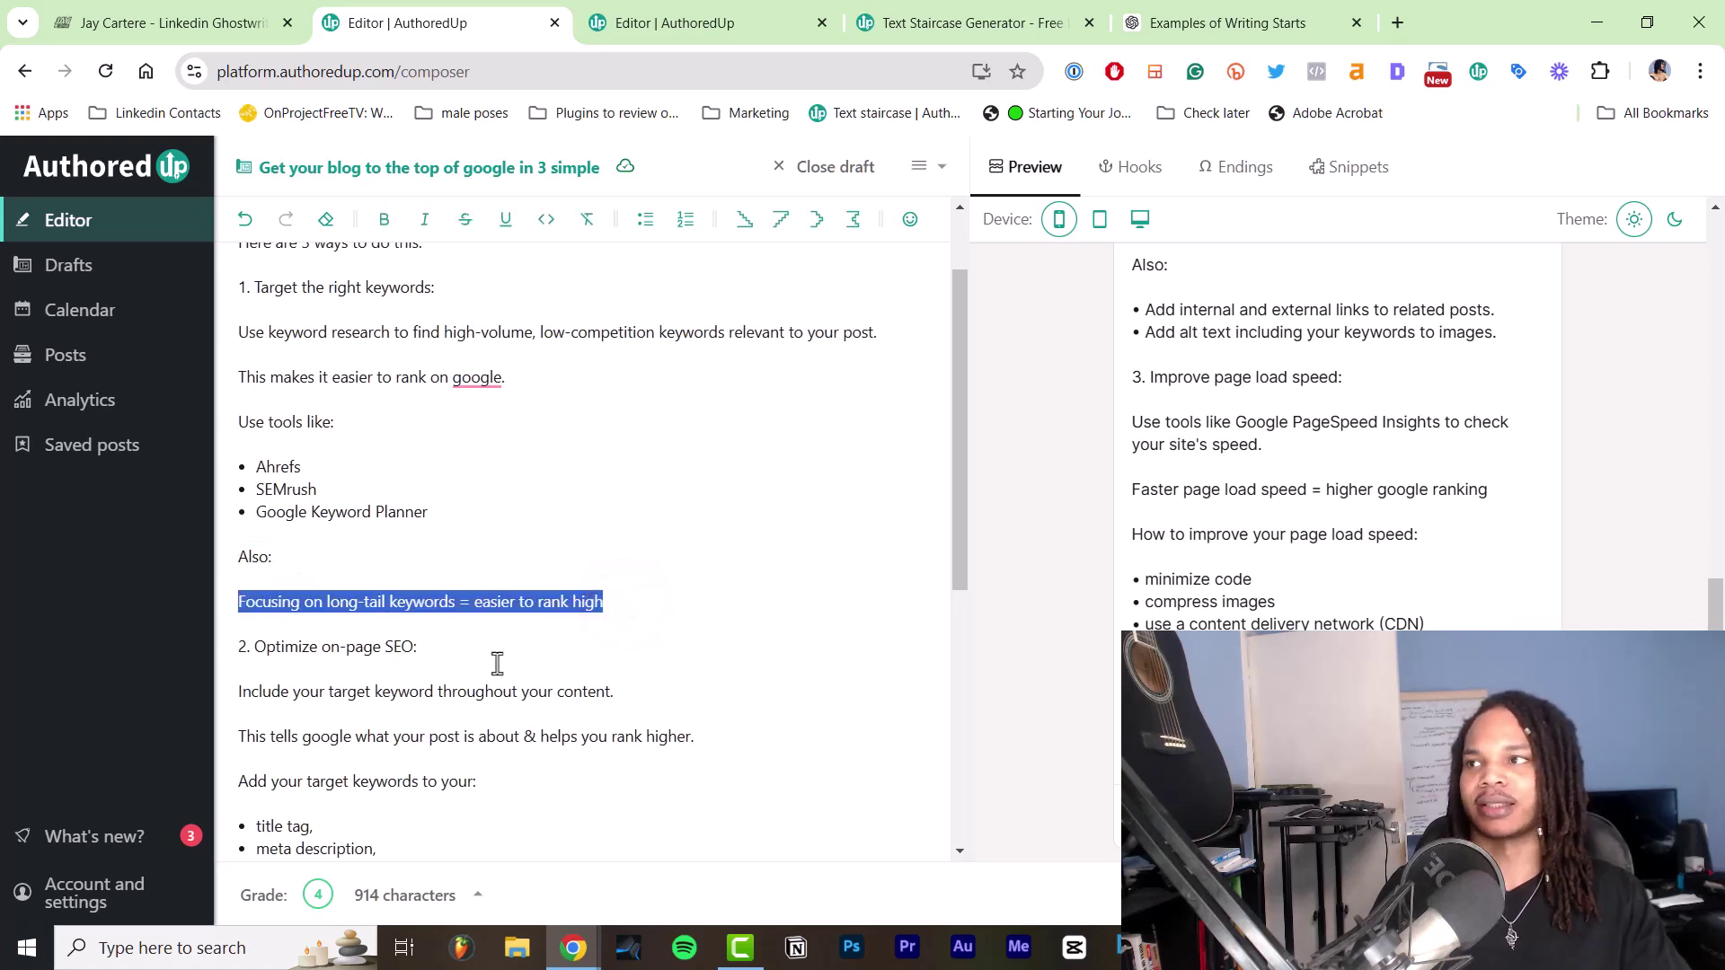
{"action": "scroll", "coordinate": [509, 570], "scroll_direction": "up", "scroll_amount": 1}
{"action": "scroll", "coordinate": [575, 593], "scroll_direction": "down", "scroll_amount": 1}
{"action": "left_click", "coordinate": [657, 614]}
Delete the 'Also:' and long-tail keywords lines along with the leftover empty line
{"action": "left_click_drag", "start_coordinate": [618, 601], "coordinate": [231, 561]}
{"action": "key", "text": "BackSpace"}
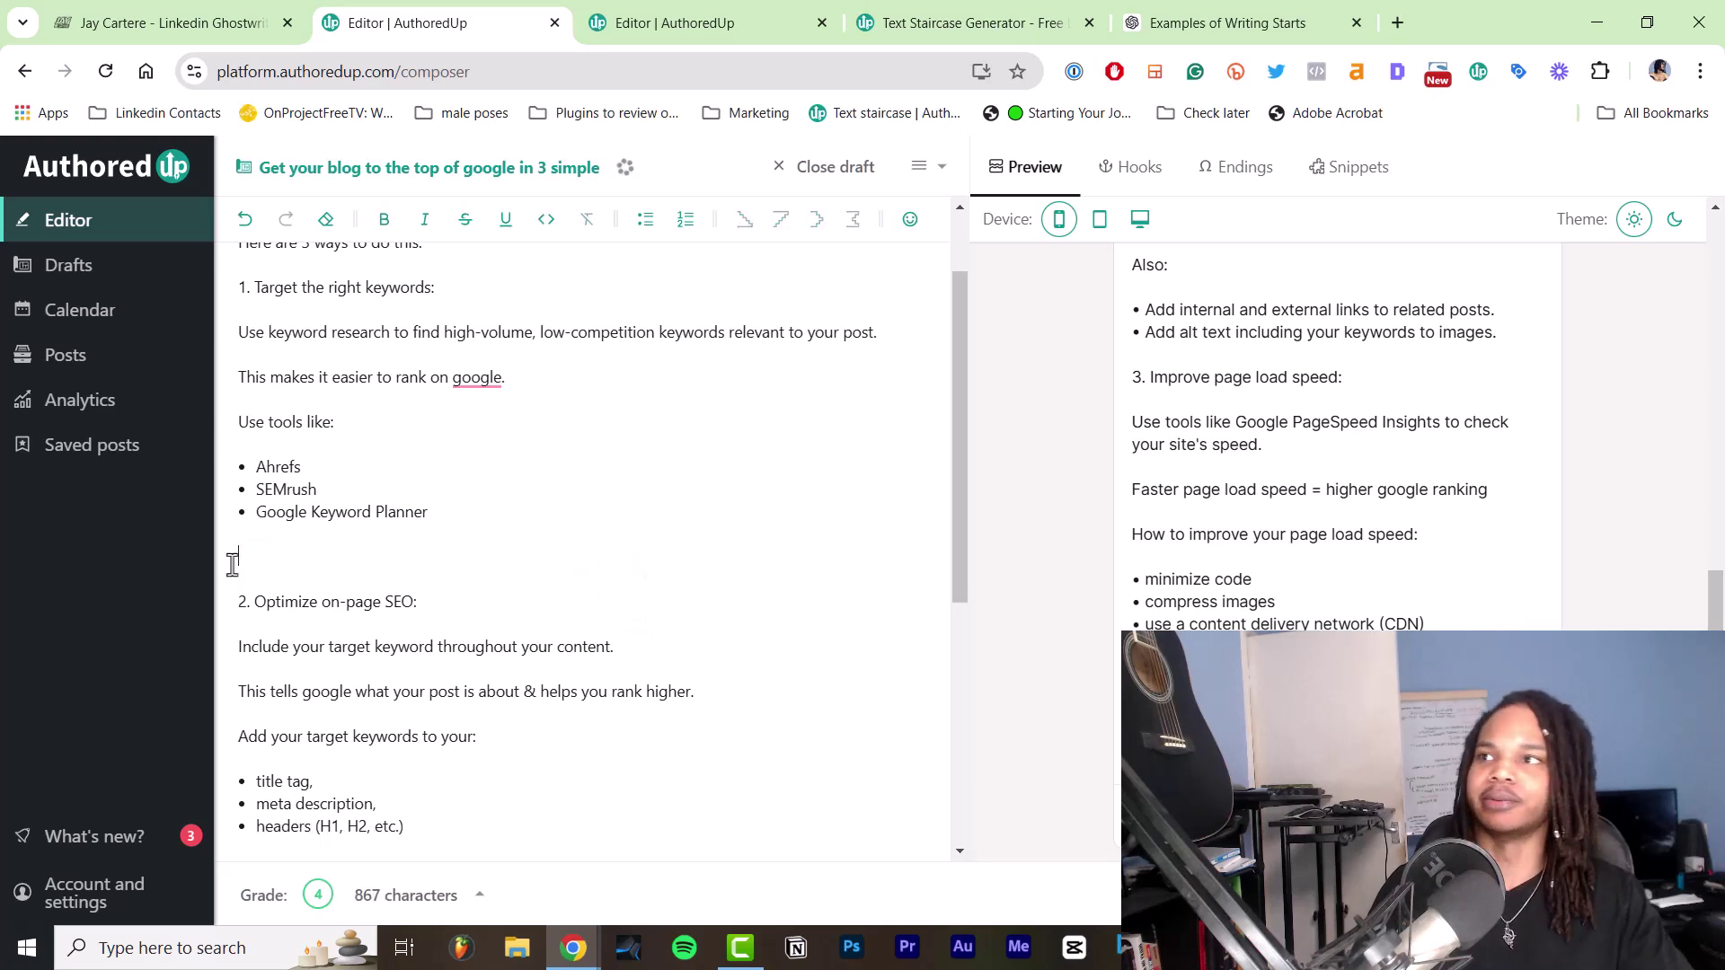
{"action": "key", "text": "BackSpace"}
{"action": "scroll", "coordinate": [359, 521], "scroll_direction": "up", "scroll_amount": 2}
Delete the line 'This makes it easier to rank on google.' and its empty line
{"action": "mouse_move", "coordinate": [493, 489]}
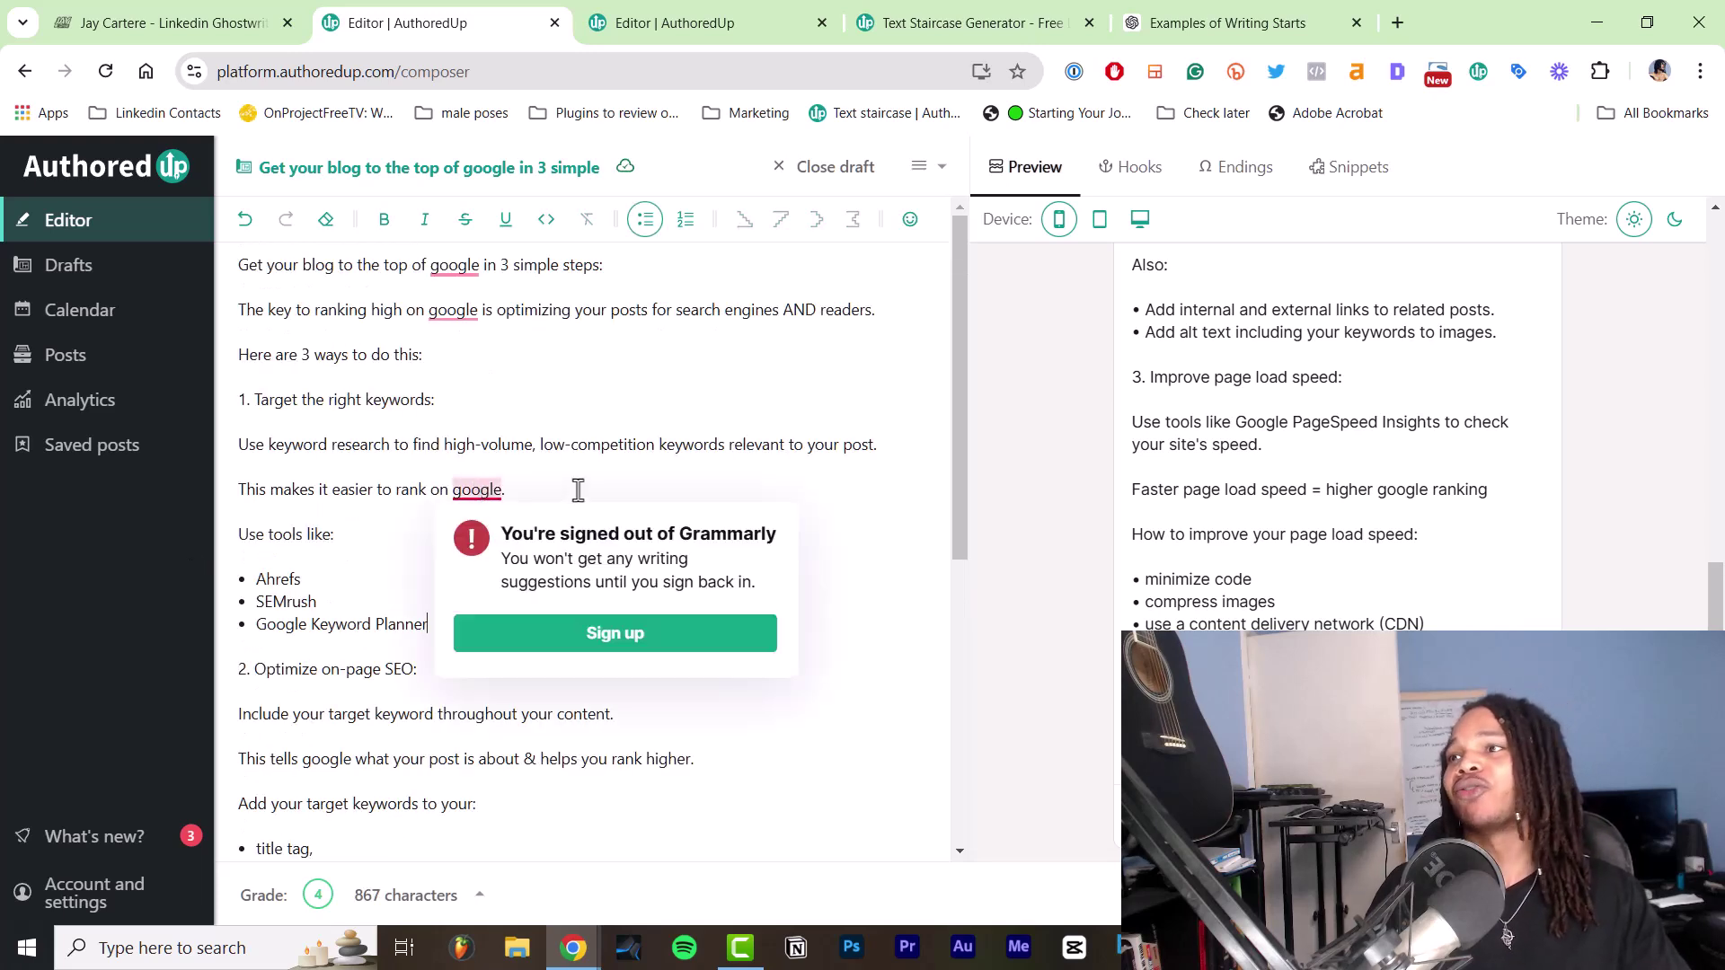
{"action": "left_click_drag", "start_coordinate": [578, 489], "coordinate": [231, 489]}
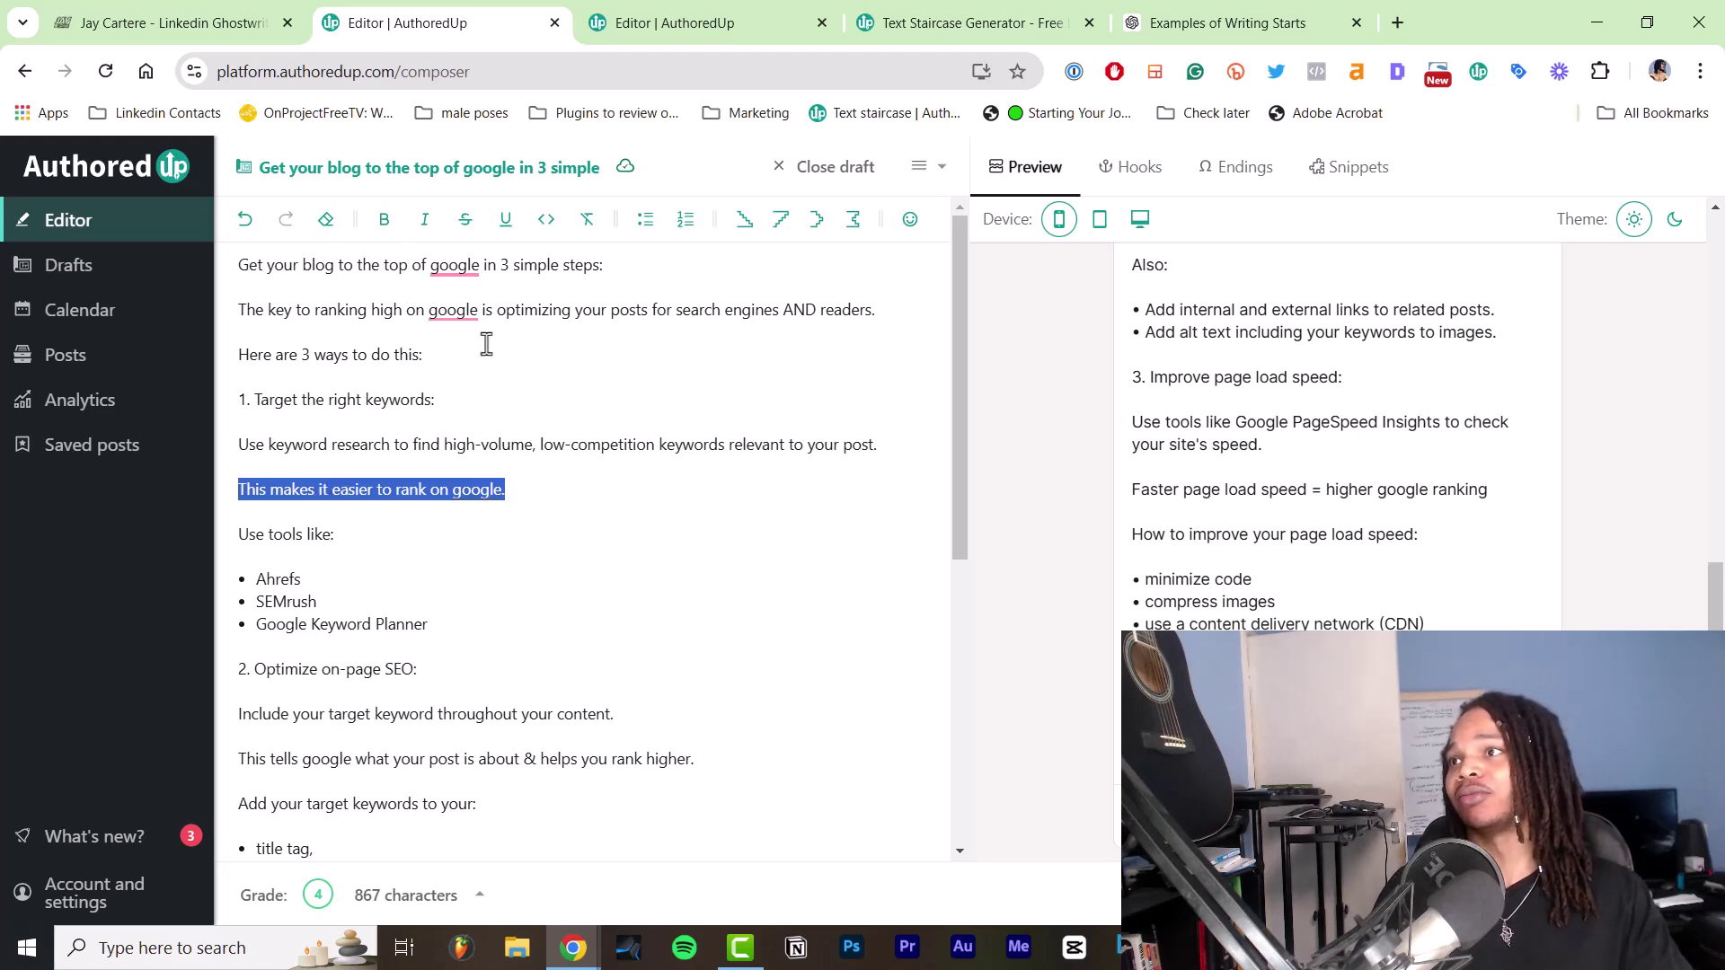
{"action": "scroll", "coordinate": [626, 482], "scroll_direction": "down", "scroll_amount": 6}
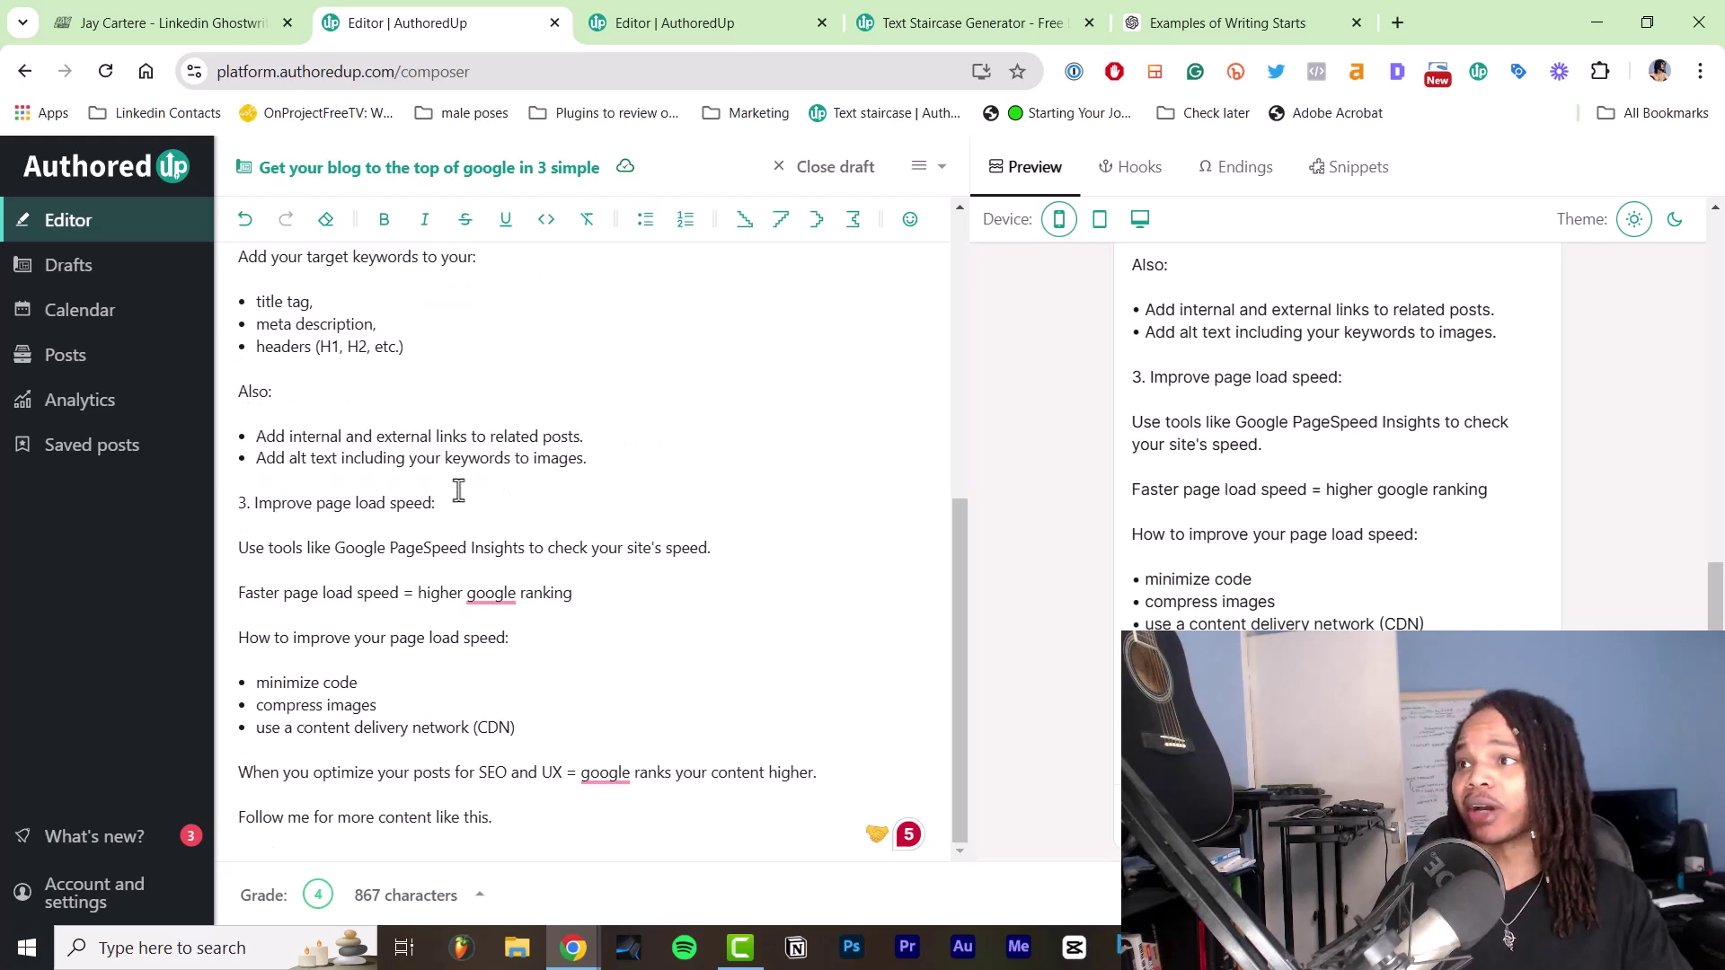
{"action": "triple_click", "coordinate": [600, 591]}
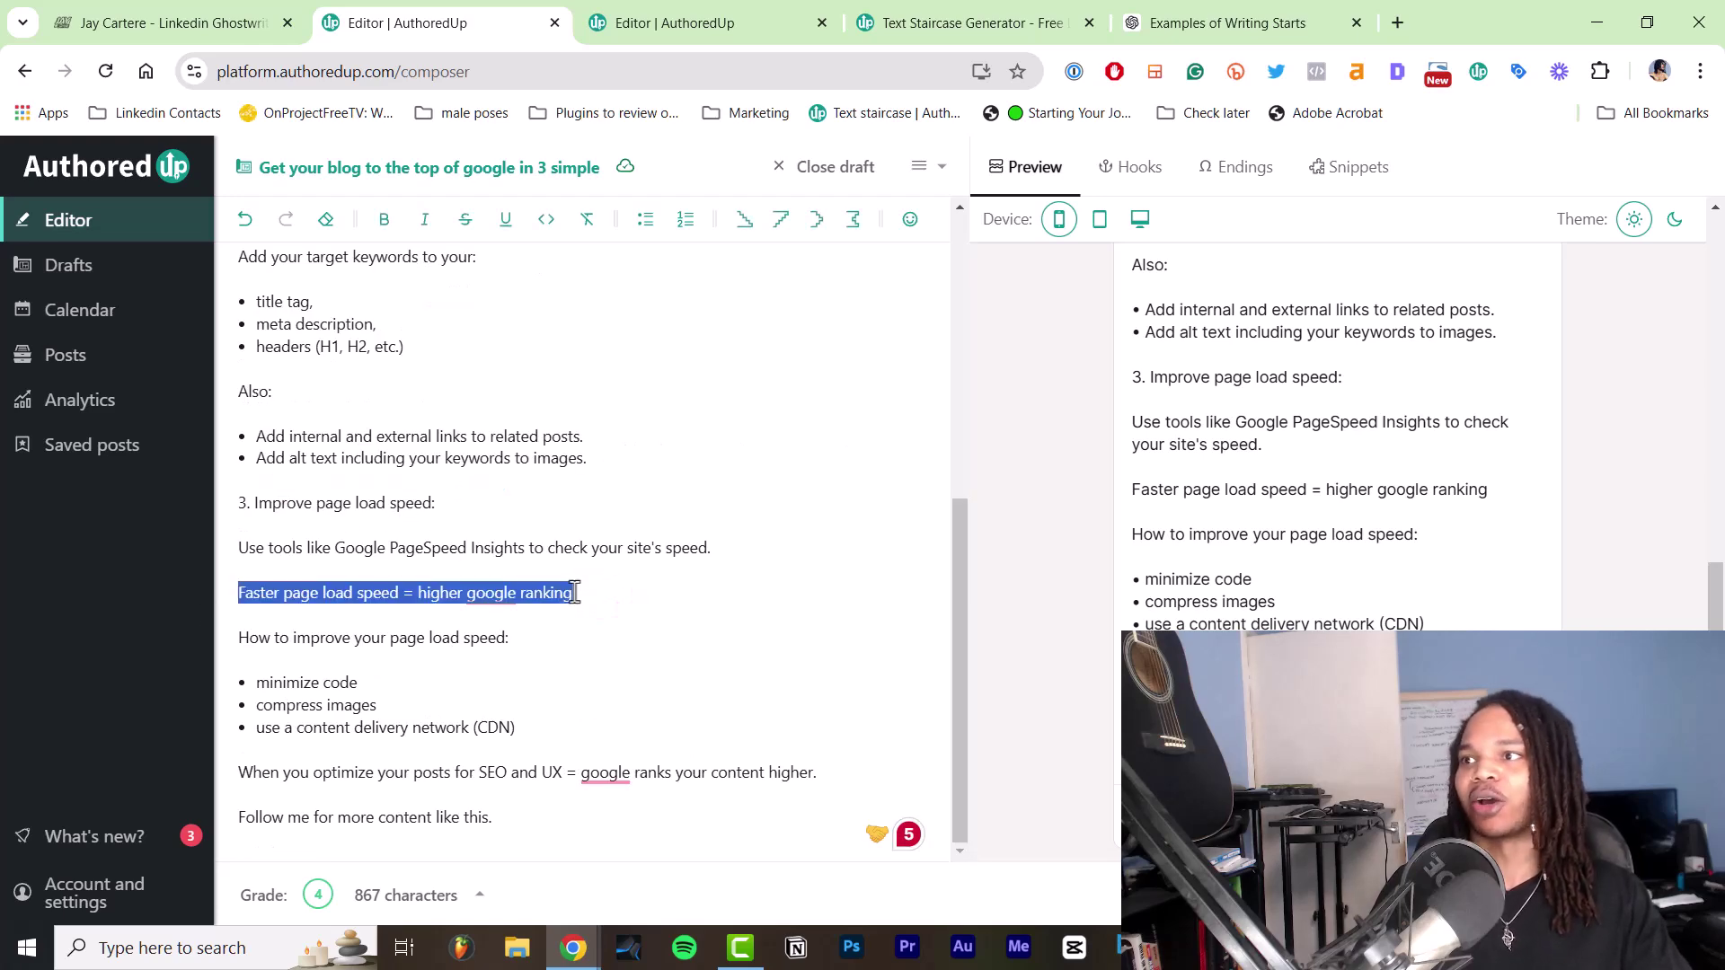
{"action": "scroll", "coordinate": [628, 577], "scroll_direction": "up", "scroll_amount": 6}
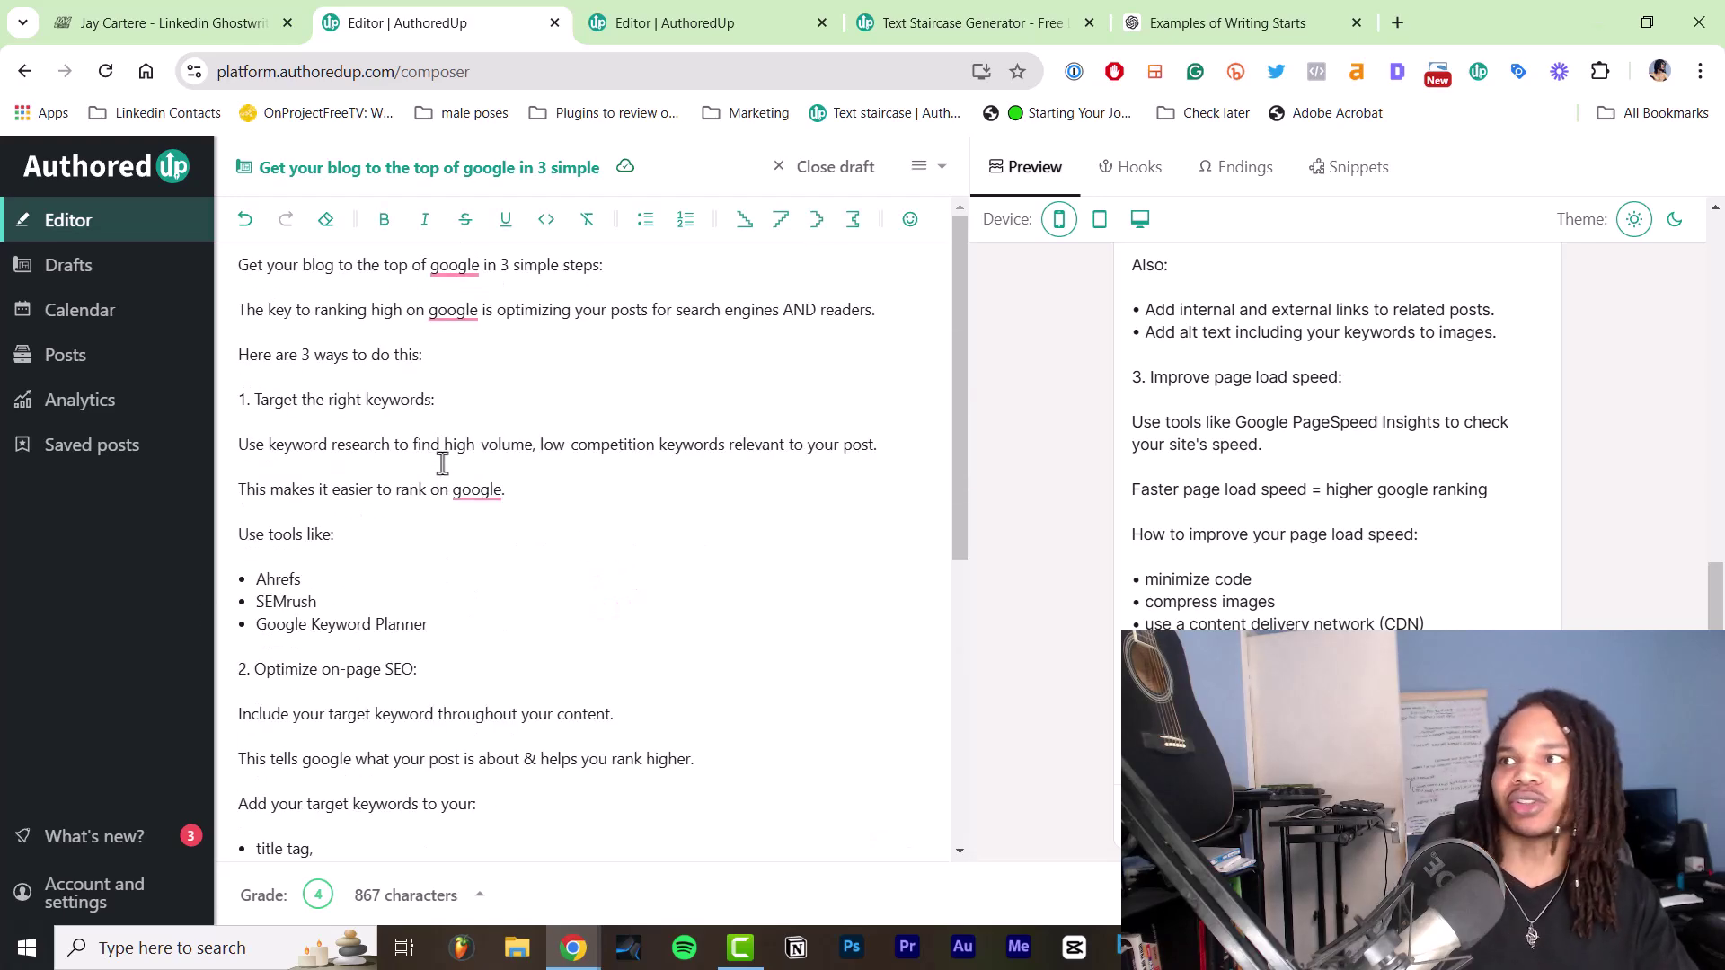
{"action": "triple_click", "coordinate": [508, 489]}
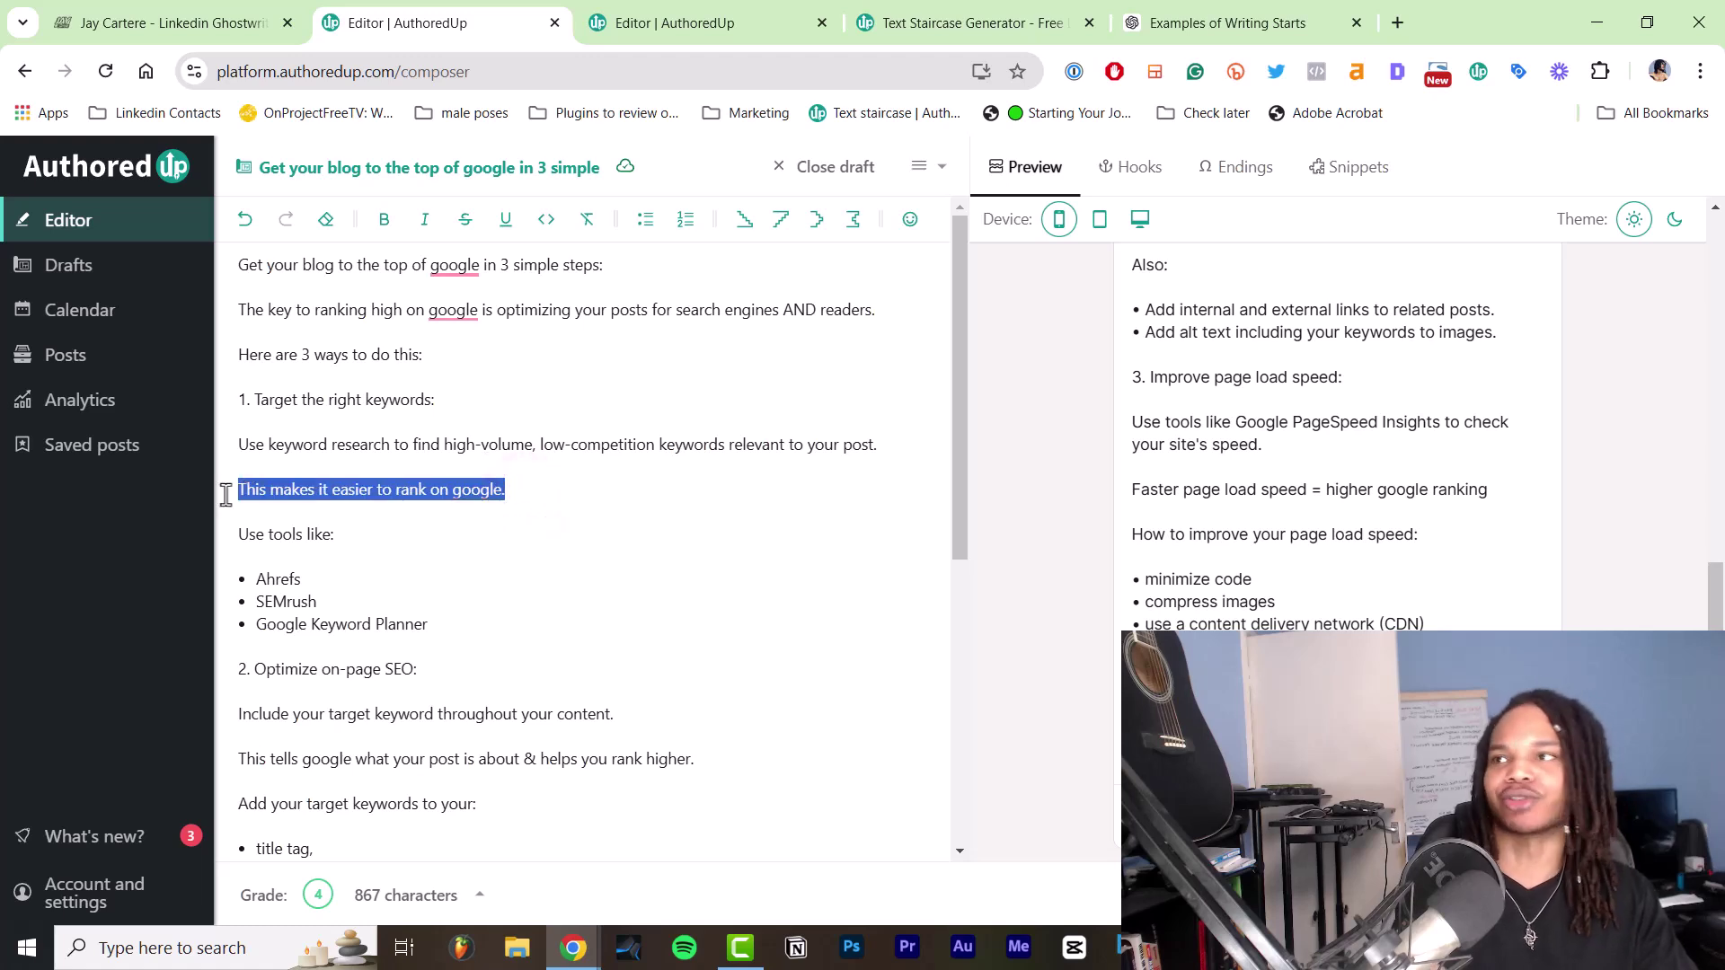
{"action": "key", "text": "BackSpace"}
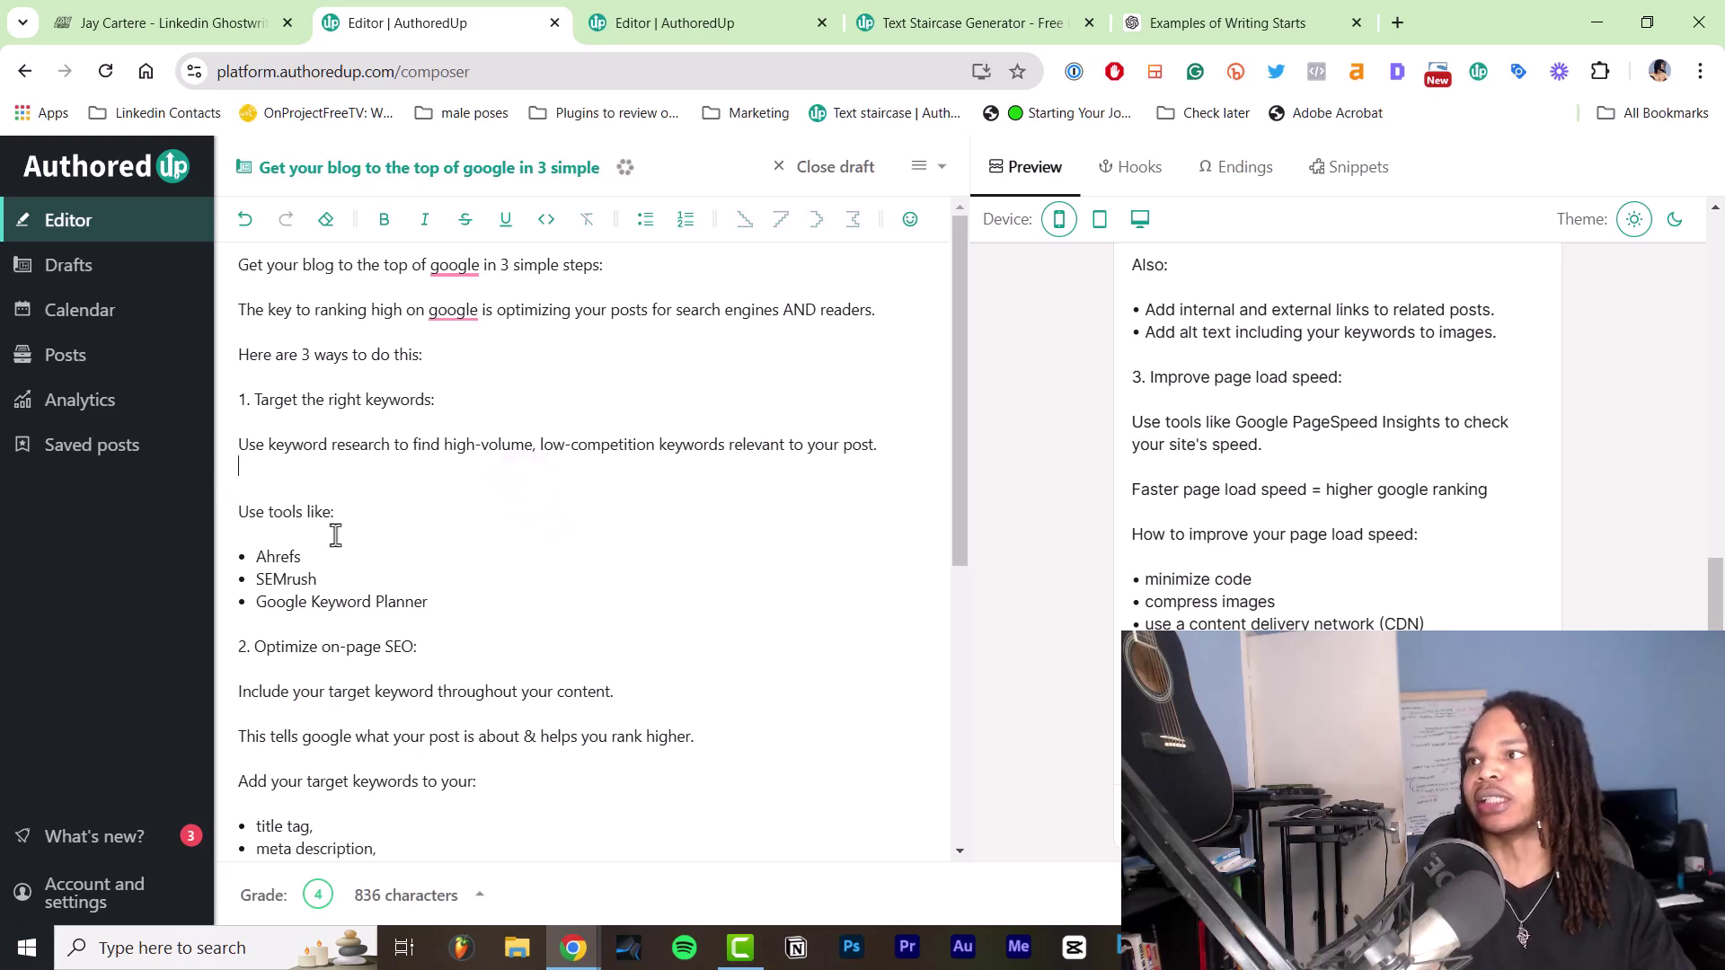
{"action": "key", "text": "BackSpace"}
Delete the 'This tells google' sentence and the 'Faster page load speed = higher google ranking' line
{"action": "scroll", "coordinate": [501, 708], "scroll_direction": "down", "scroll_amount": 1}
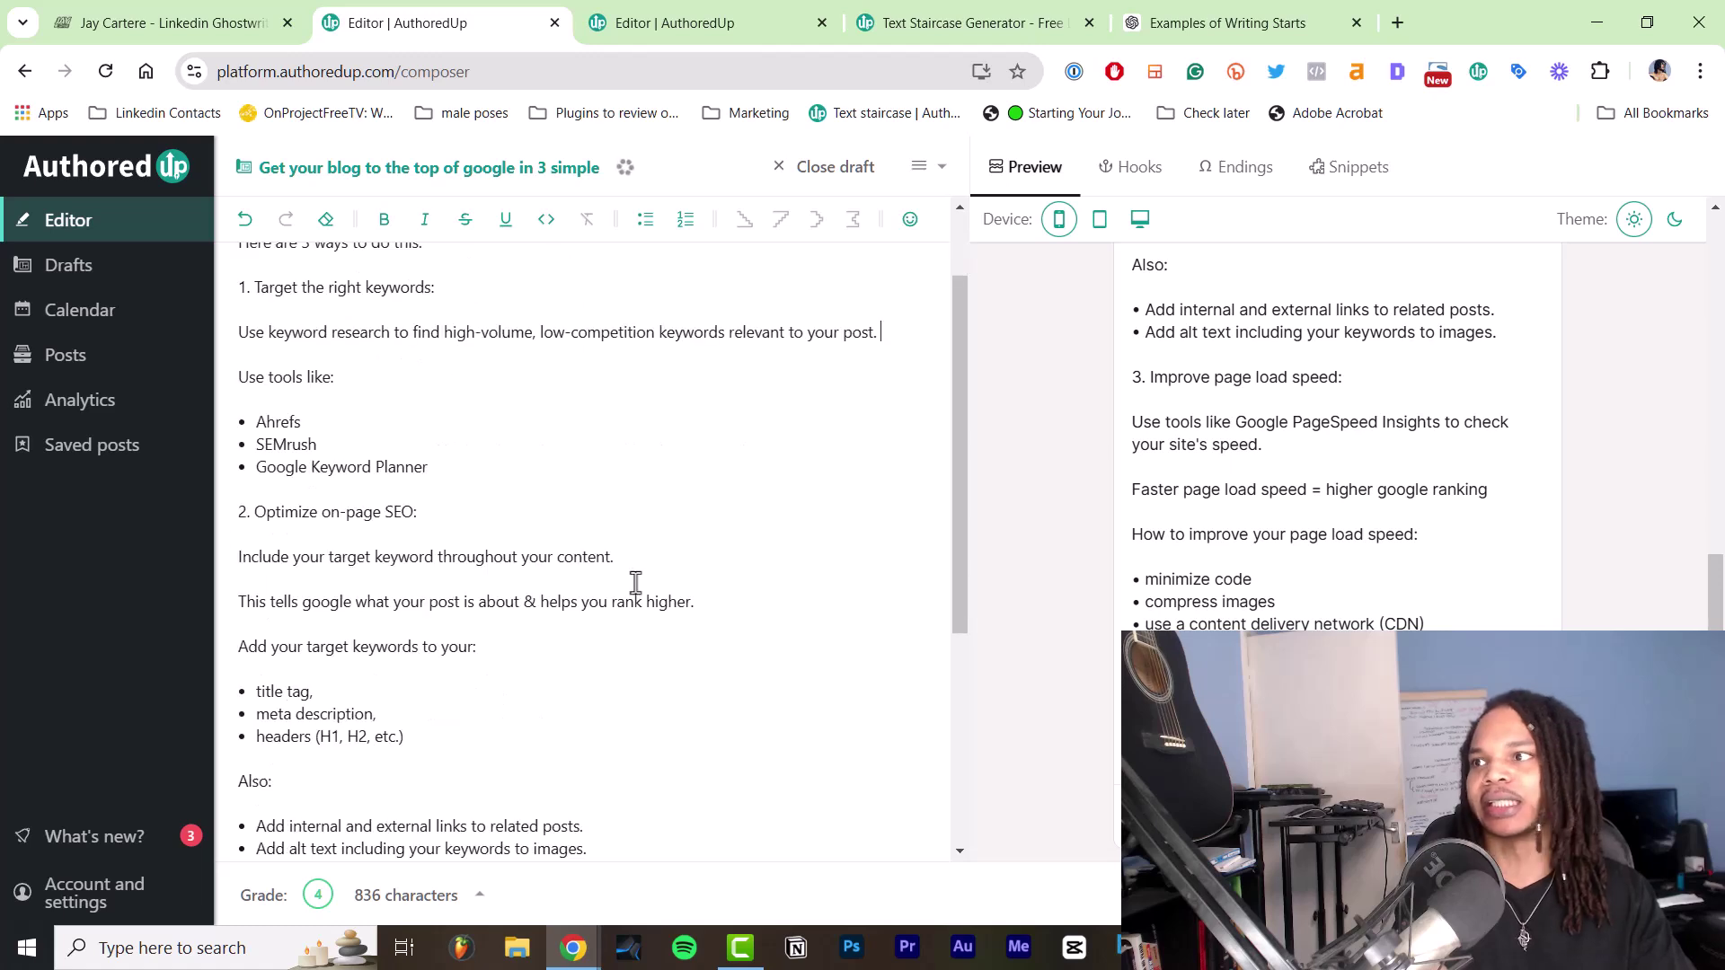
{"action": "left_click_drag", "start_coordinate": [716, 602], "coordinate": [232, 602]}
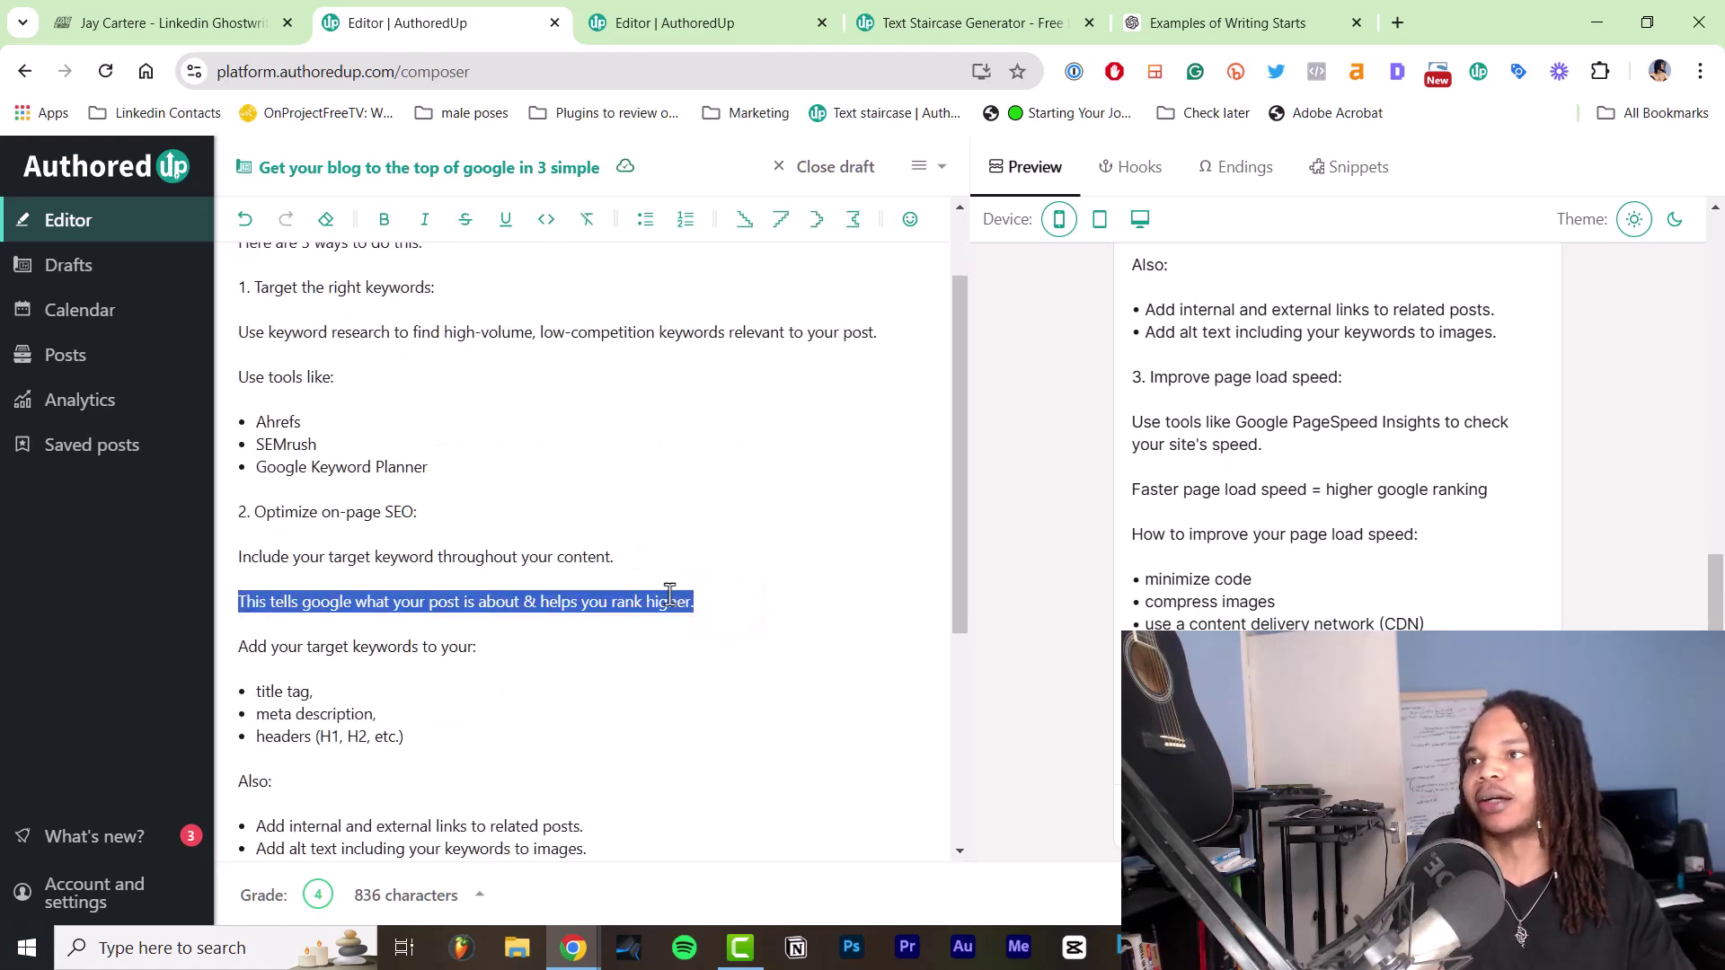
{"action": "key", "text": "BackSpace"}
{"action": "scroll", "coordinate": [667, 593], "scroll_direction": "down", "scroll_amount": 3}
{"action": "left_click_drag", "start_coordinate": [238, 593], "coordinate": [575, 593]}
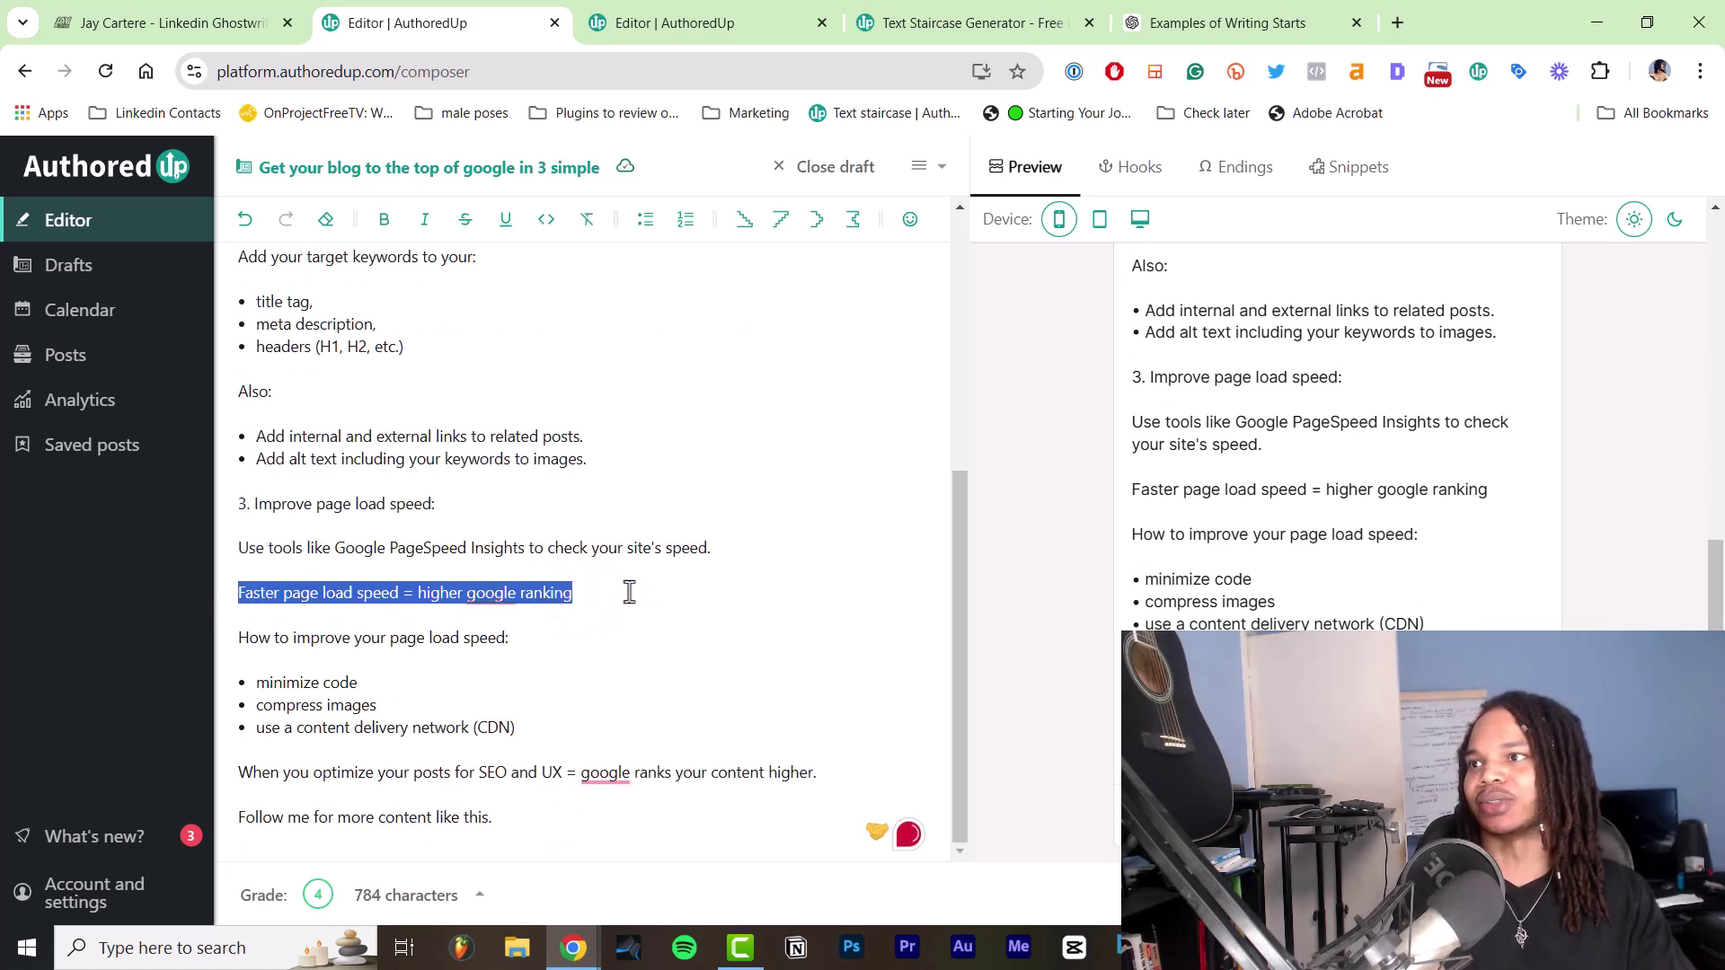
{"action": "key", "text": "BackSpace"}
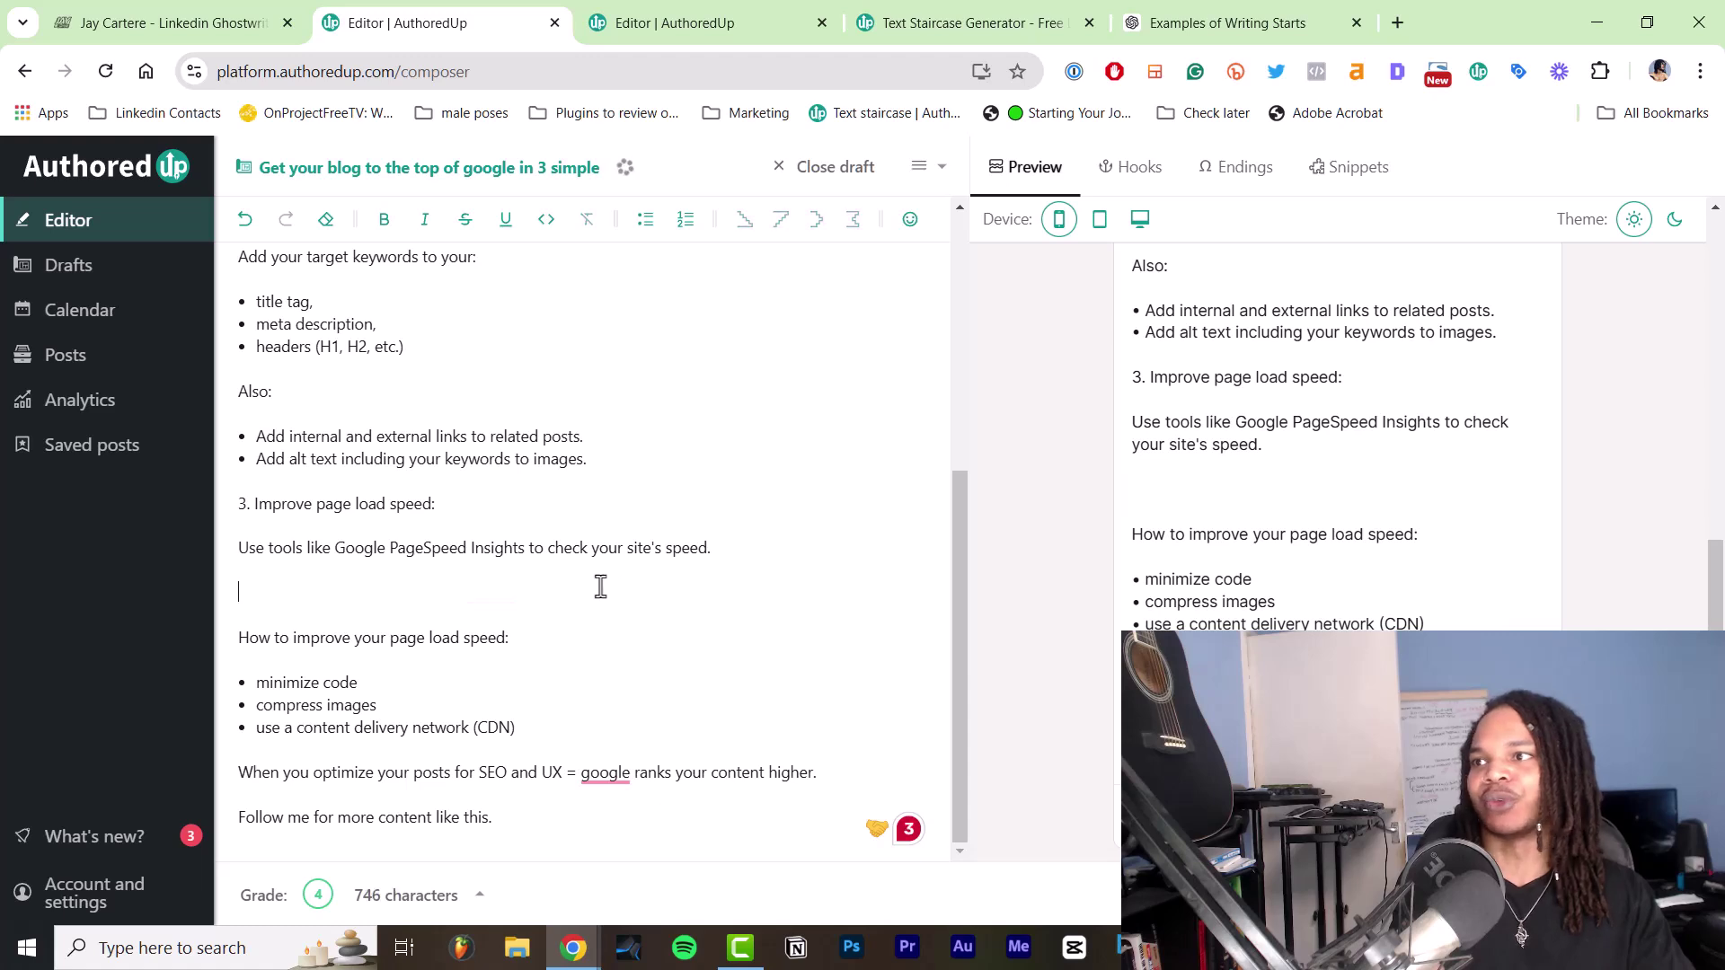
{"action": "scroll", "coordinate": [593, 585], "scroll_direction": "up", "scroll_amount": 5}
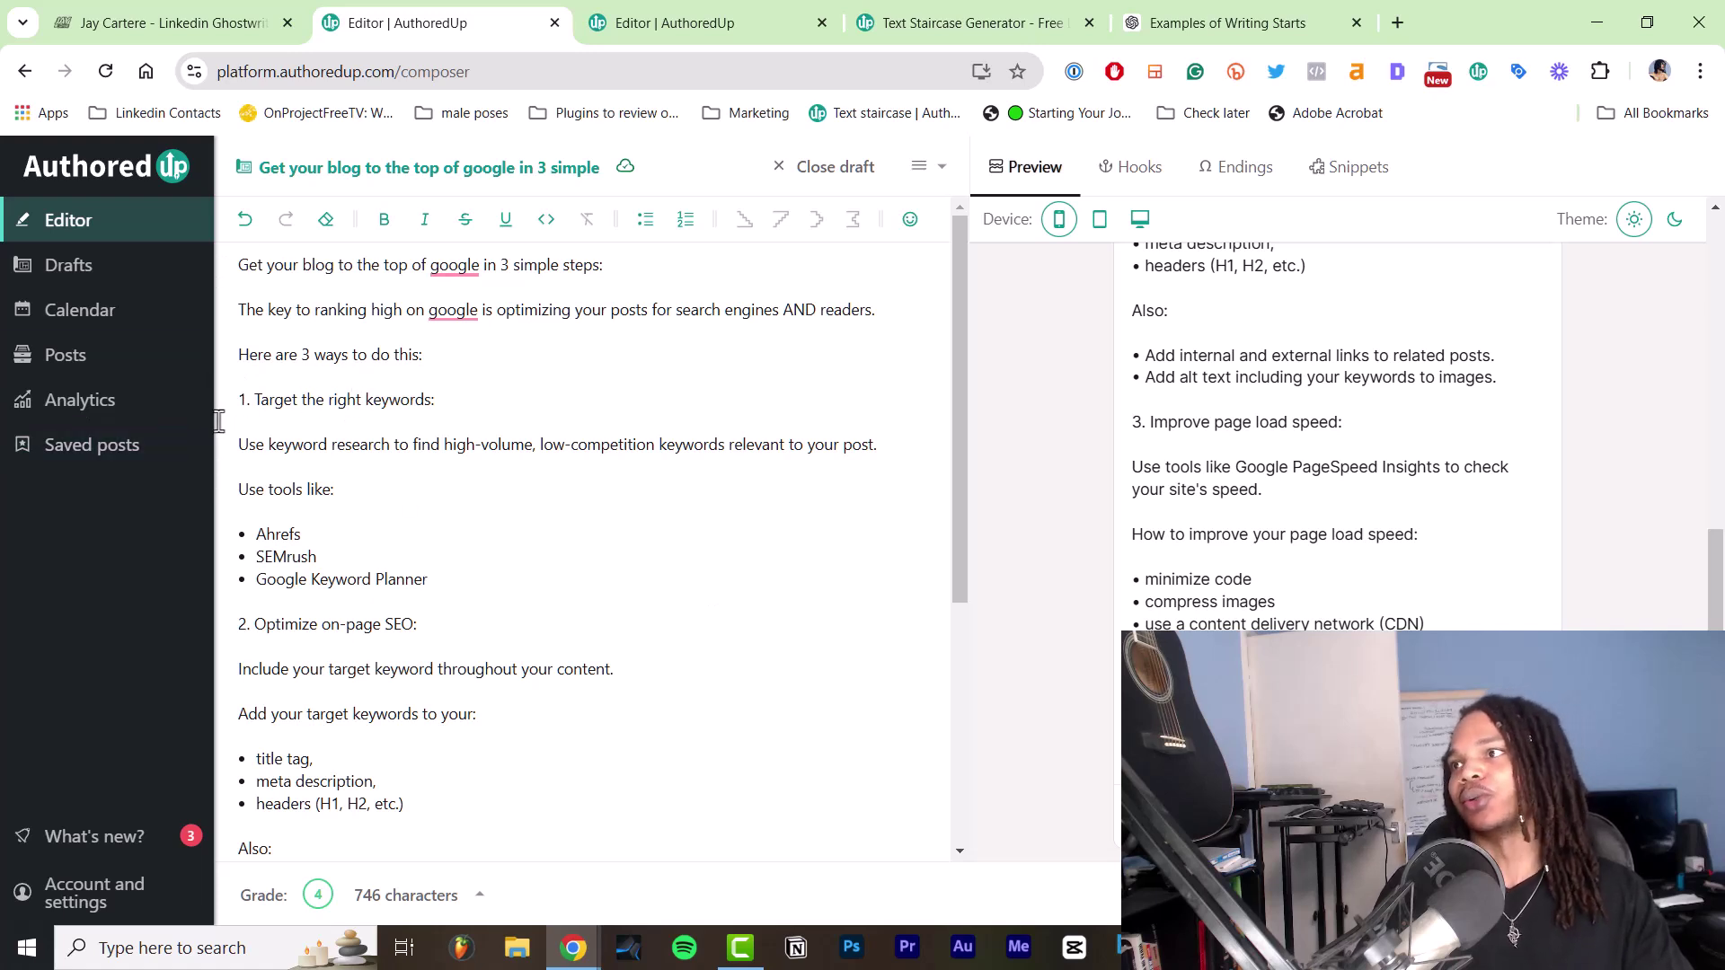
Restore the deleted 'Faster page load speed = higher google ranking' line in section 3
{"action": "left_click_drag", "start_coordinate": [235, 397], "coordinate": [563, 412]}
{"action": "left_click_drag", "start_coordinate": [238, 445], "coordinate": [885, 468]}
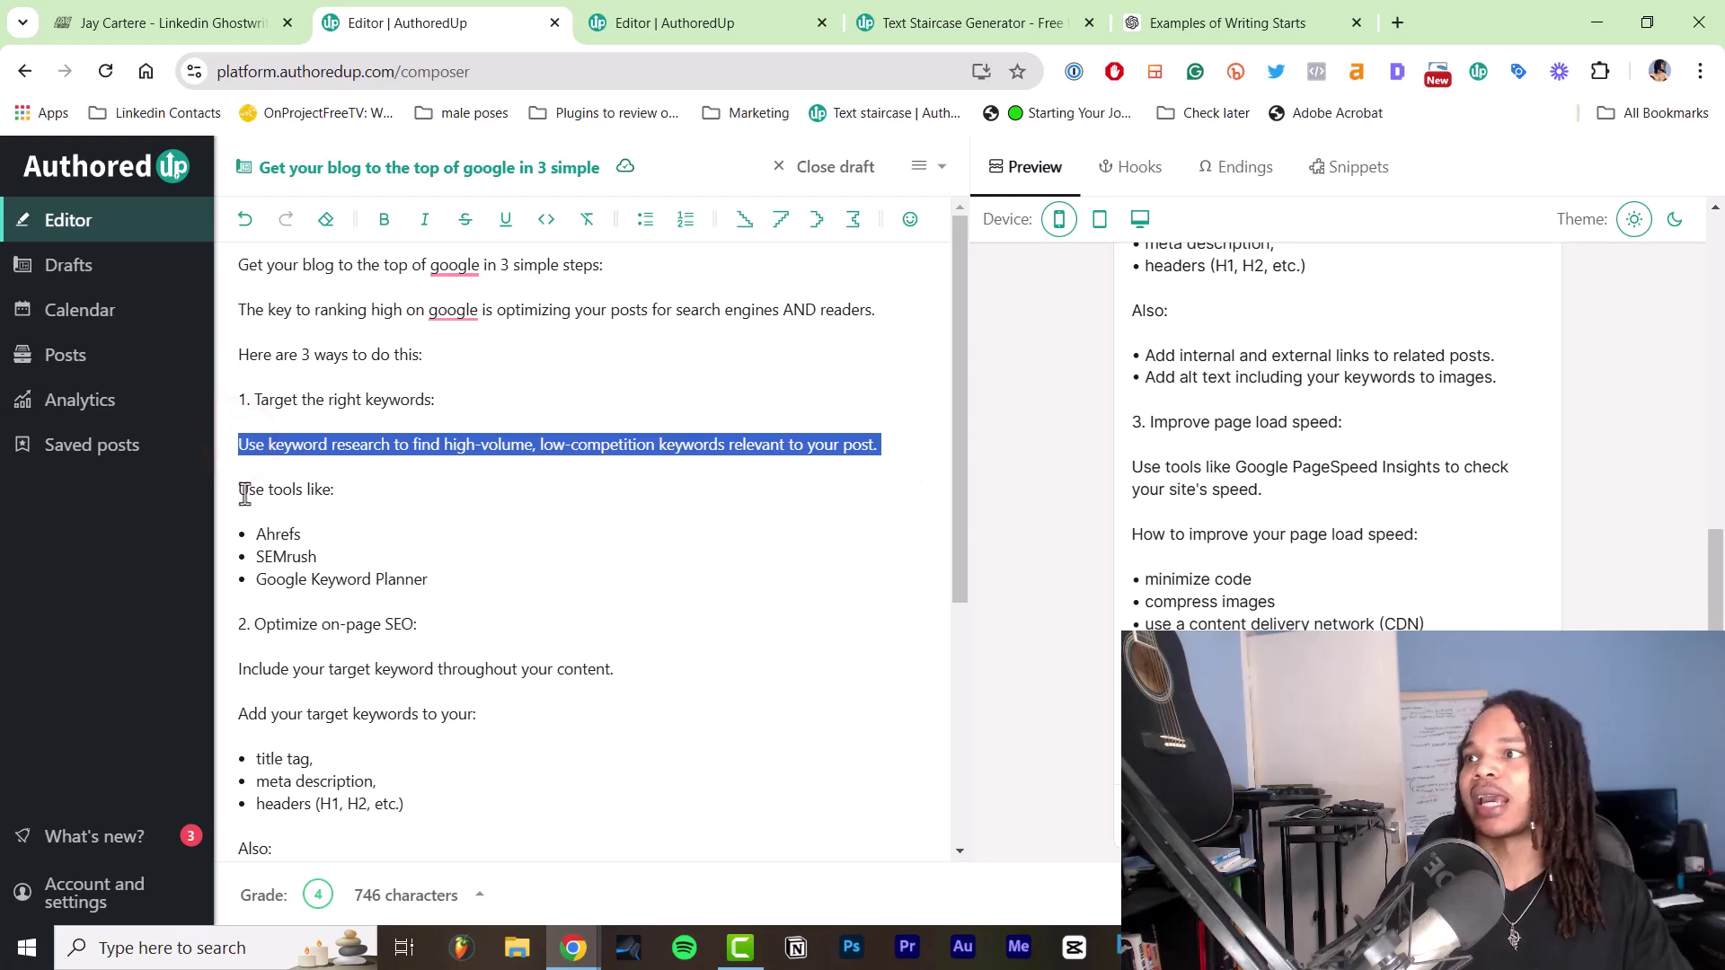
{"action": "left_click_drag", "start_coordinate": [245, 495], "coordinate": [467, 596]}
{"action": "scroll", "coordinate": [466, 609], "scroll_direction": "down", "scroll_amount": 2}
{"action": "left_click", "coordinate": [236, 400]}
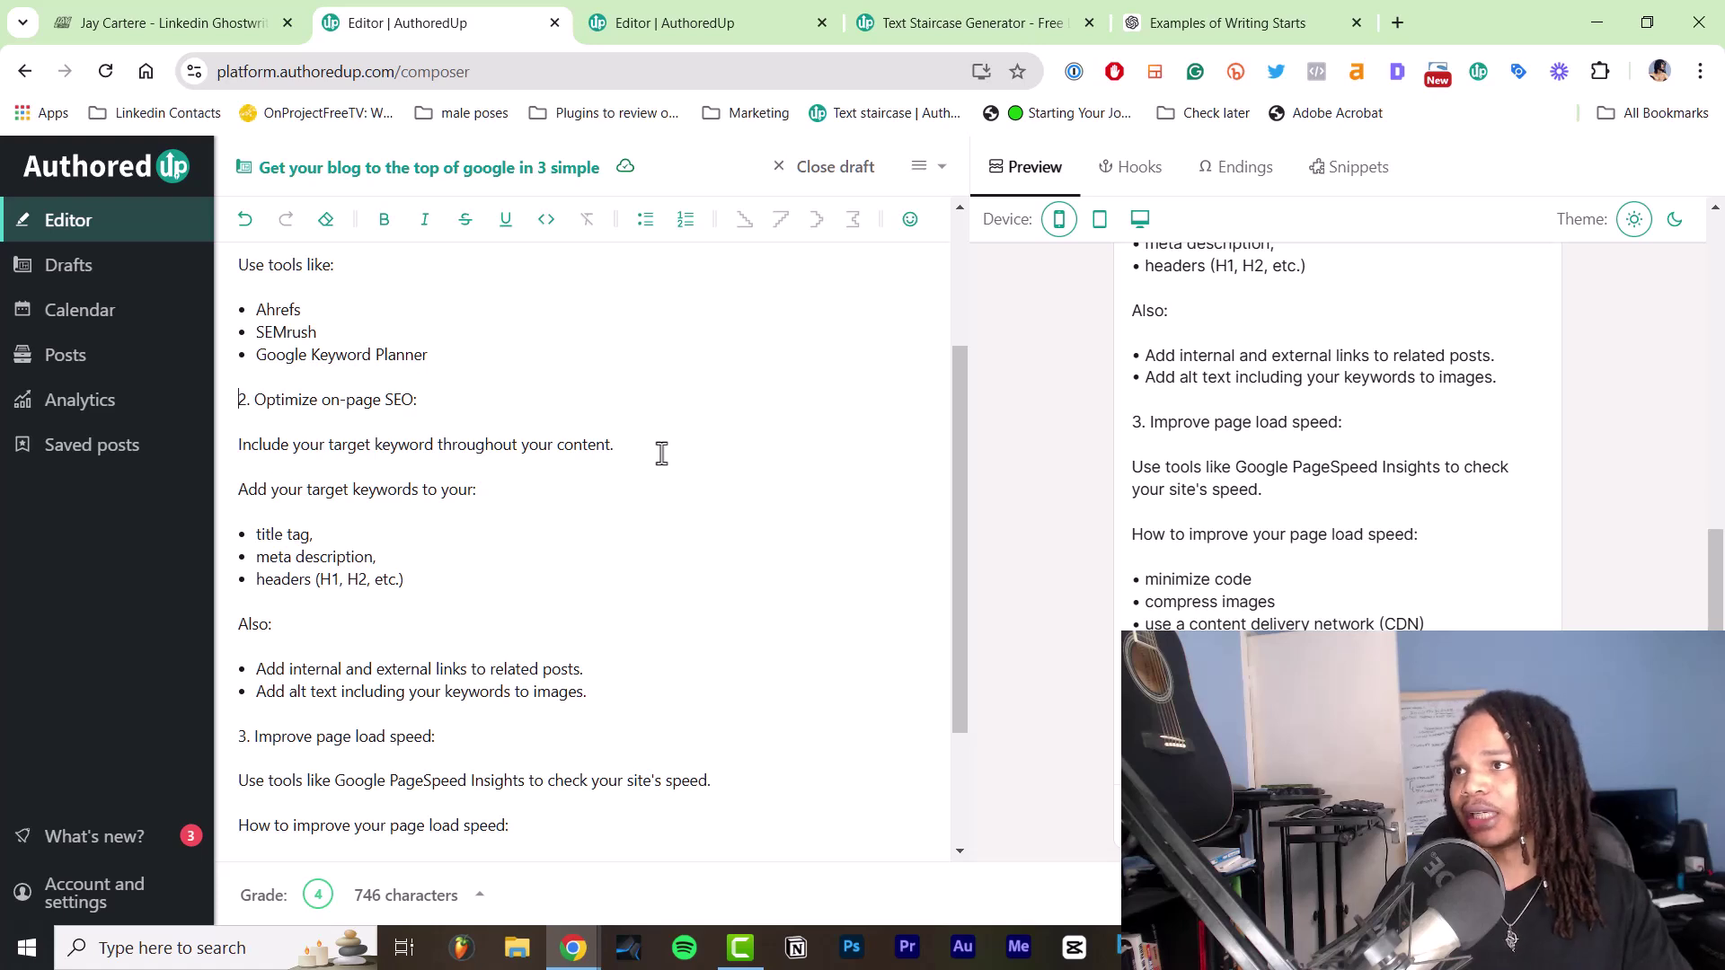
{"action": "scroll", "coordinate": [584, 546], "scroll_direction": "down", "scroll_amount": 2}
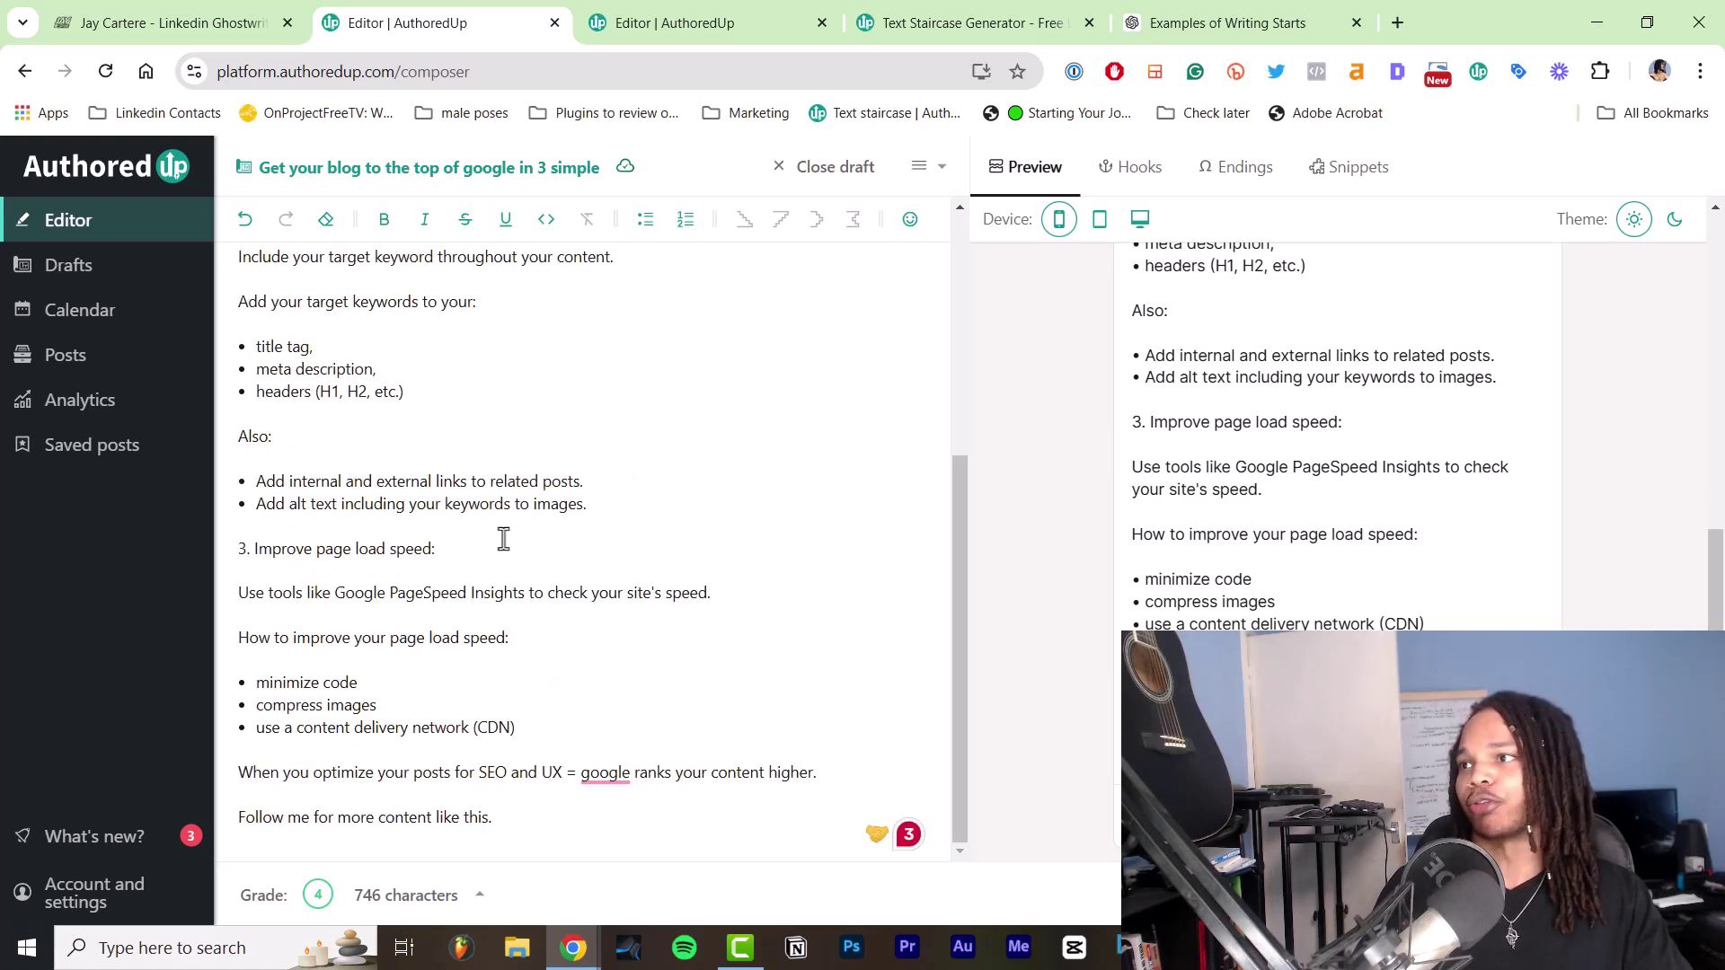
{"action": "left_click", "coordinate": [750, 593]}
{"action": "key", "text": "Return"}
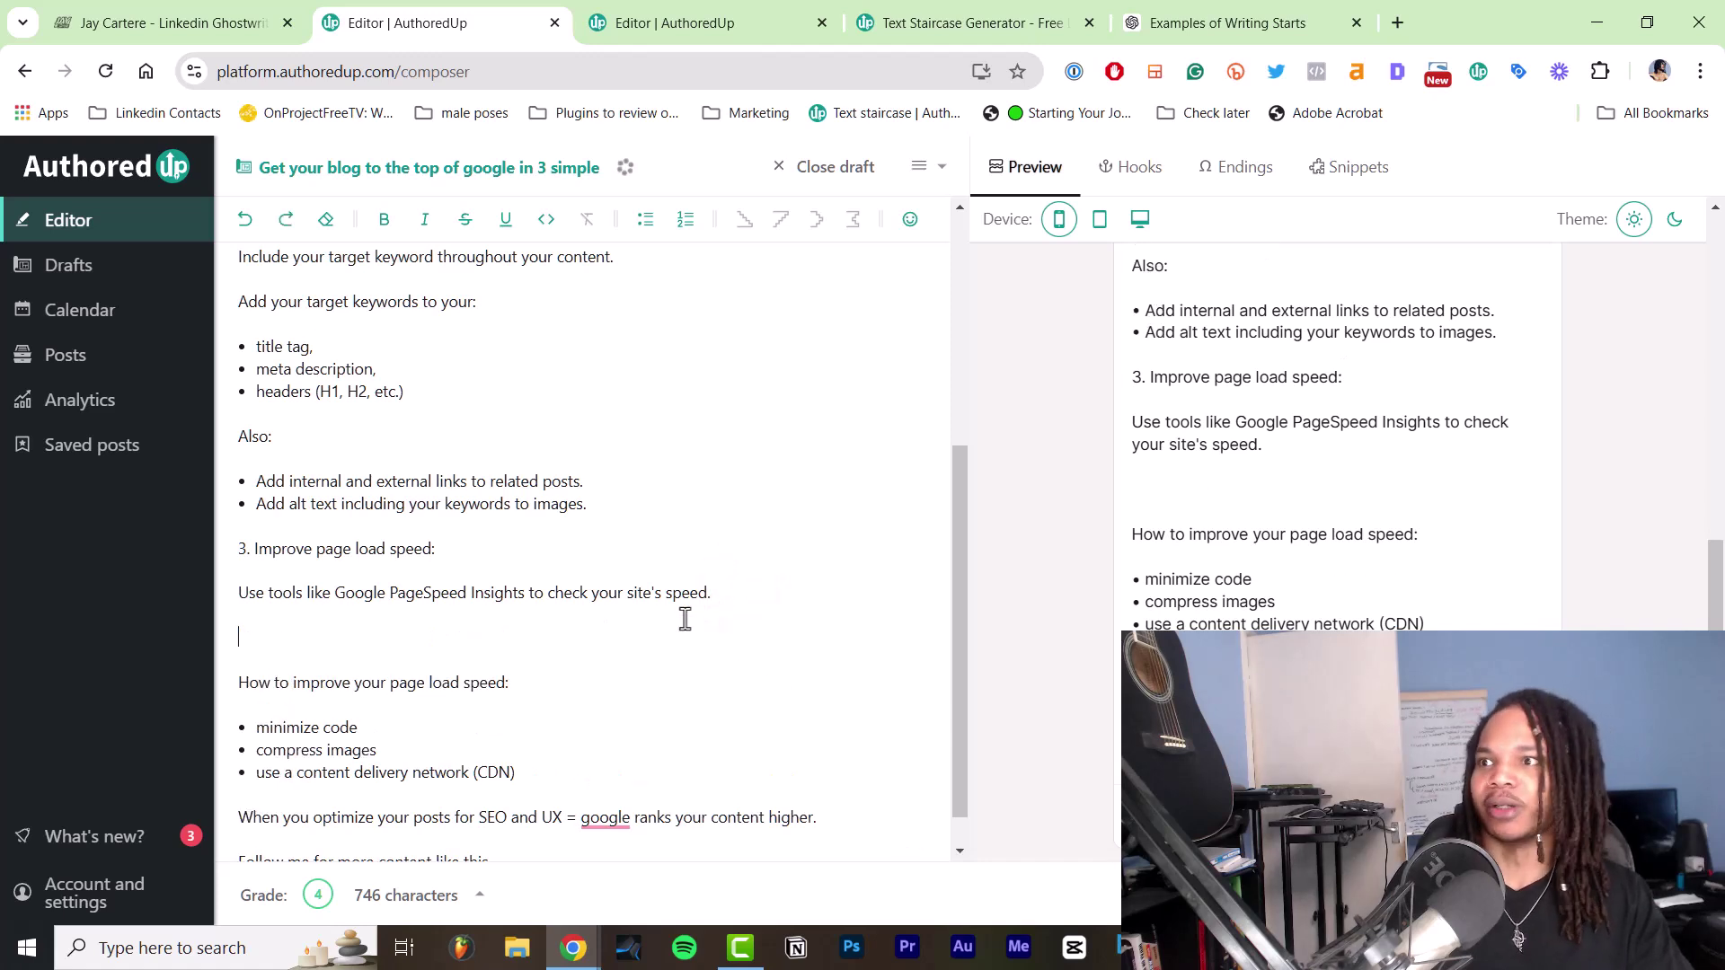
{"action": "type", "text": "Faster page load speed = higher google ranking"}
{"action": "left_click", "coordinate": [337, 638]}
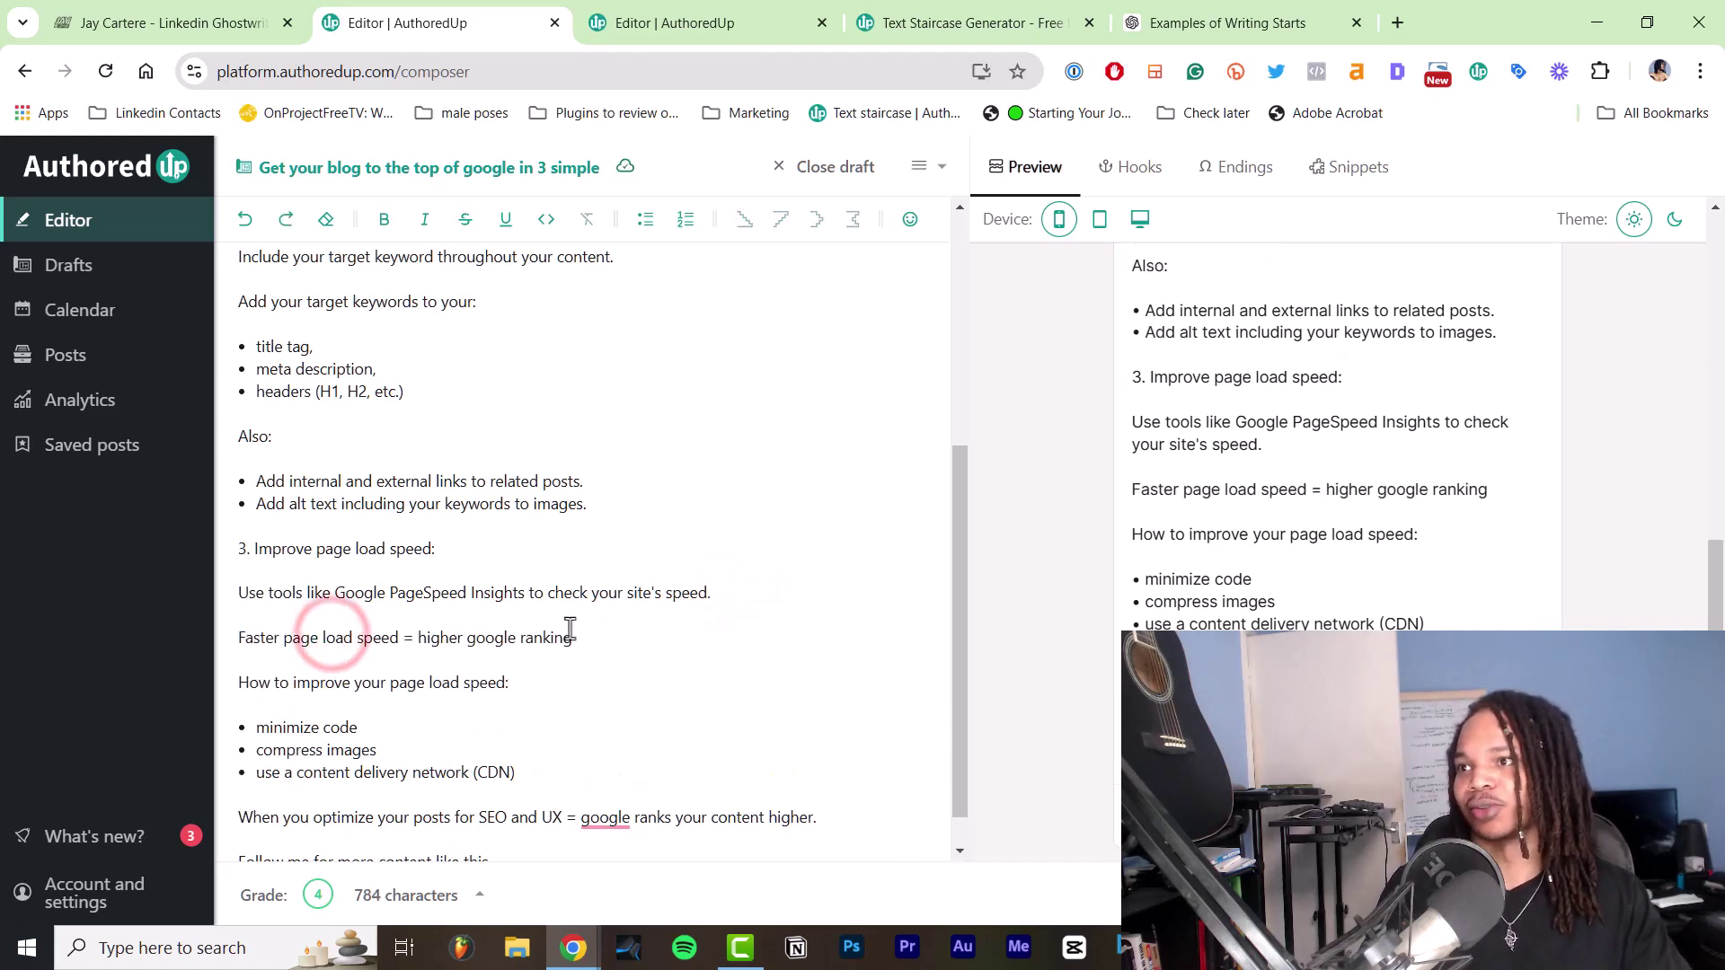
Delete the PageSpeed Insights sentence and change 'higher google ranking' to 'better user experience'
{"action": "left_click_drag", "start_coordinate": [733, 594], "coordinate": [231, 594]}
{"action": "key", "text": "BackSpace"}
{"action": "key", "text": "BackSpace"}
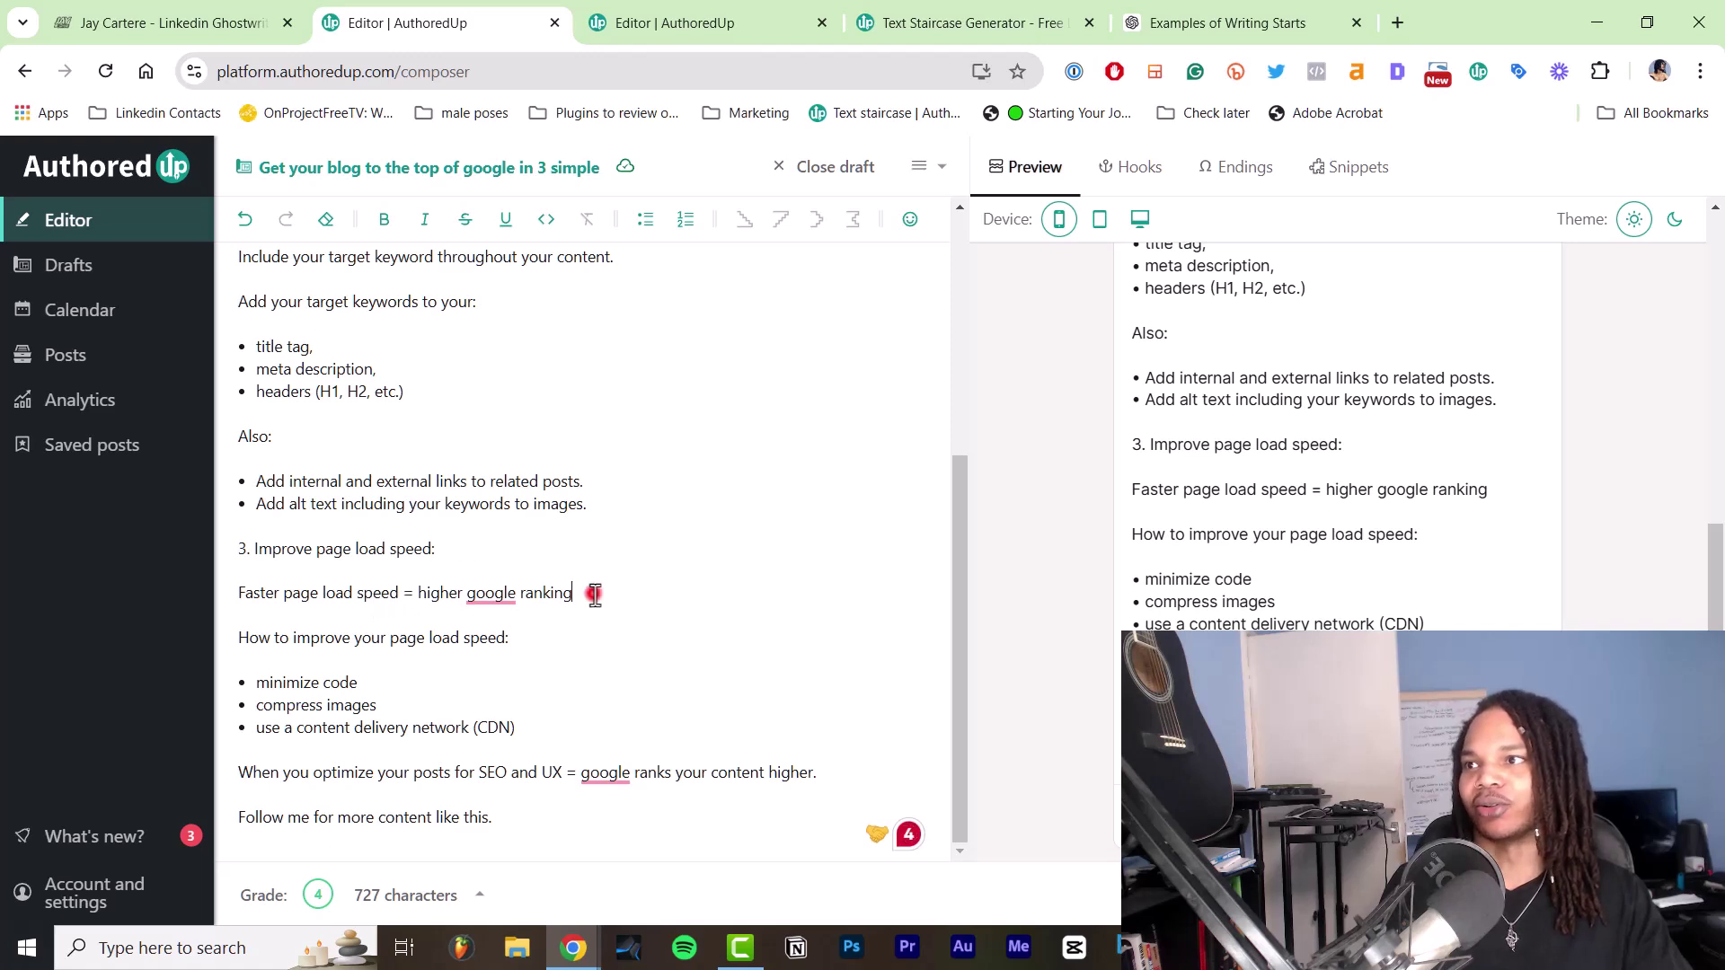
{"action": "key", "text": "ctrl+shift+Left"}
{"action": "key", "text": "ctrl+shift+Left"}
{"action": "key", "text": "ctrl+shift+Left"}
{"action": "type", "text": "better user experience"}
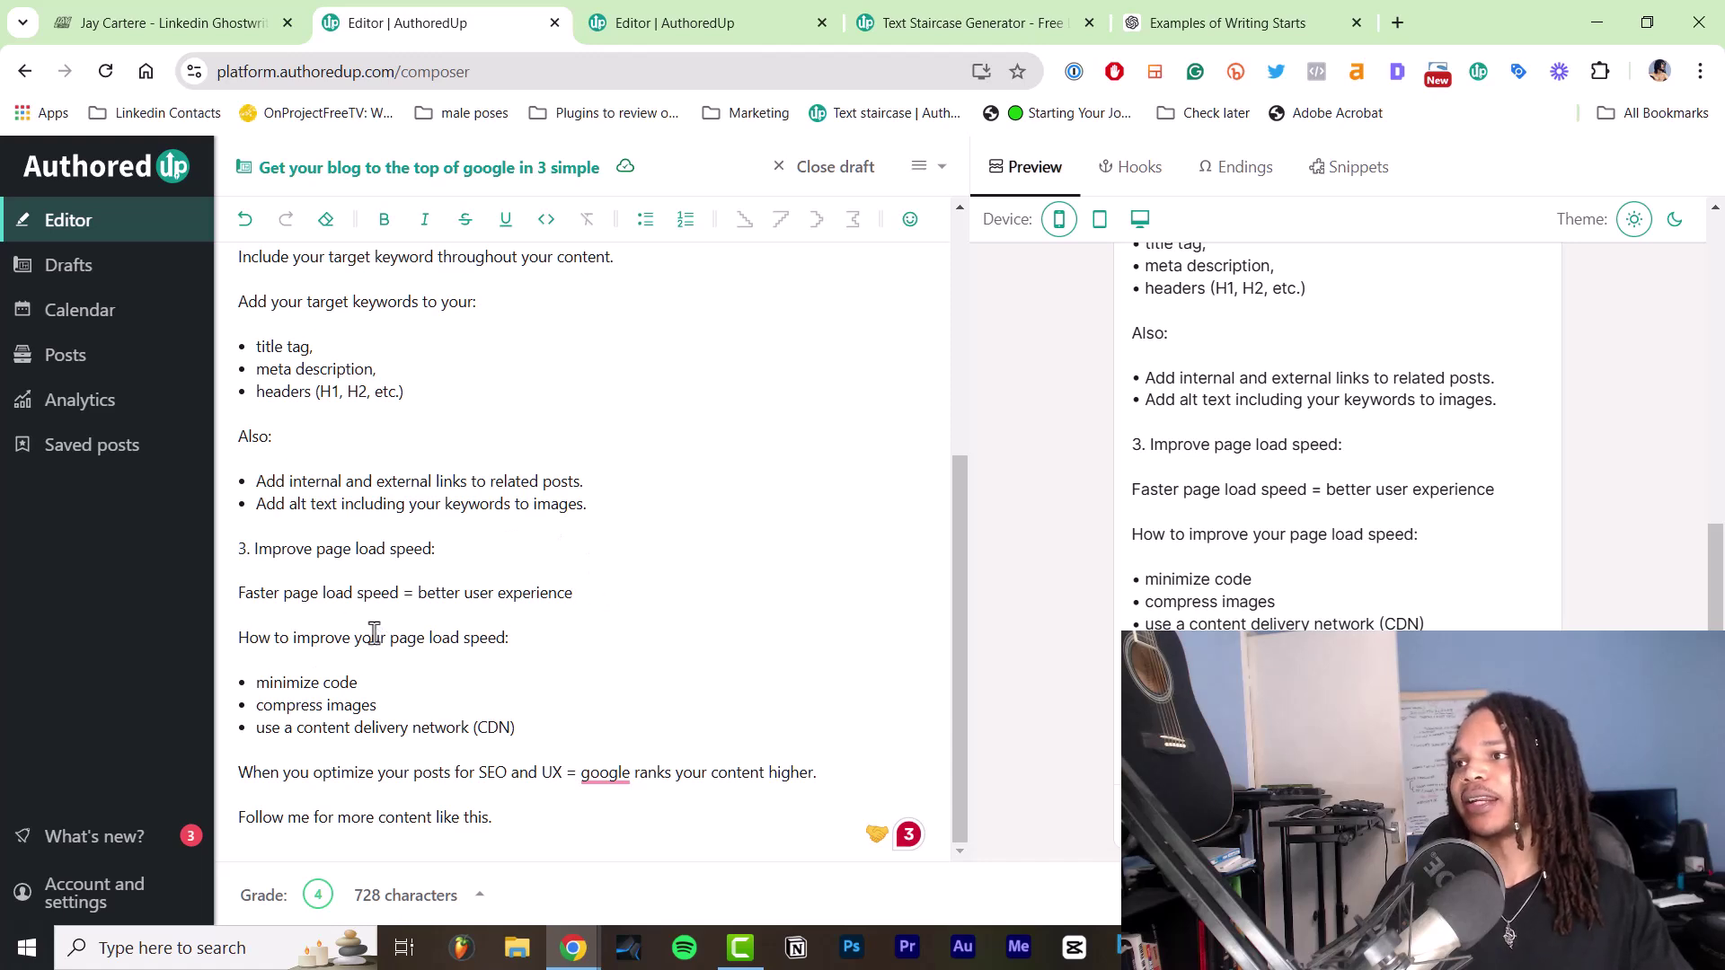
{"action": "left_click", "coordinate": [240, 777]}
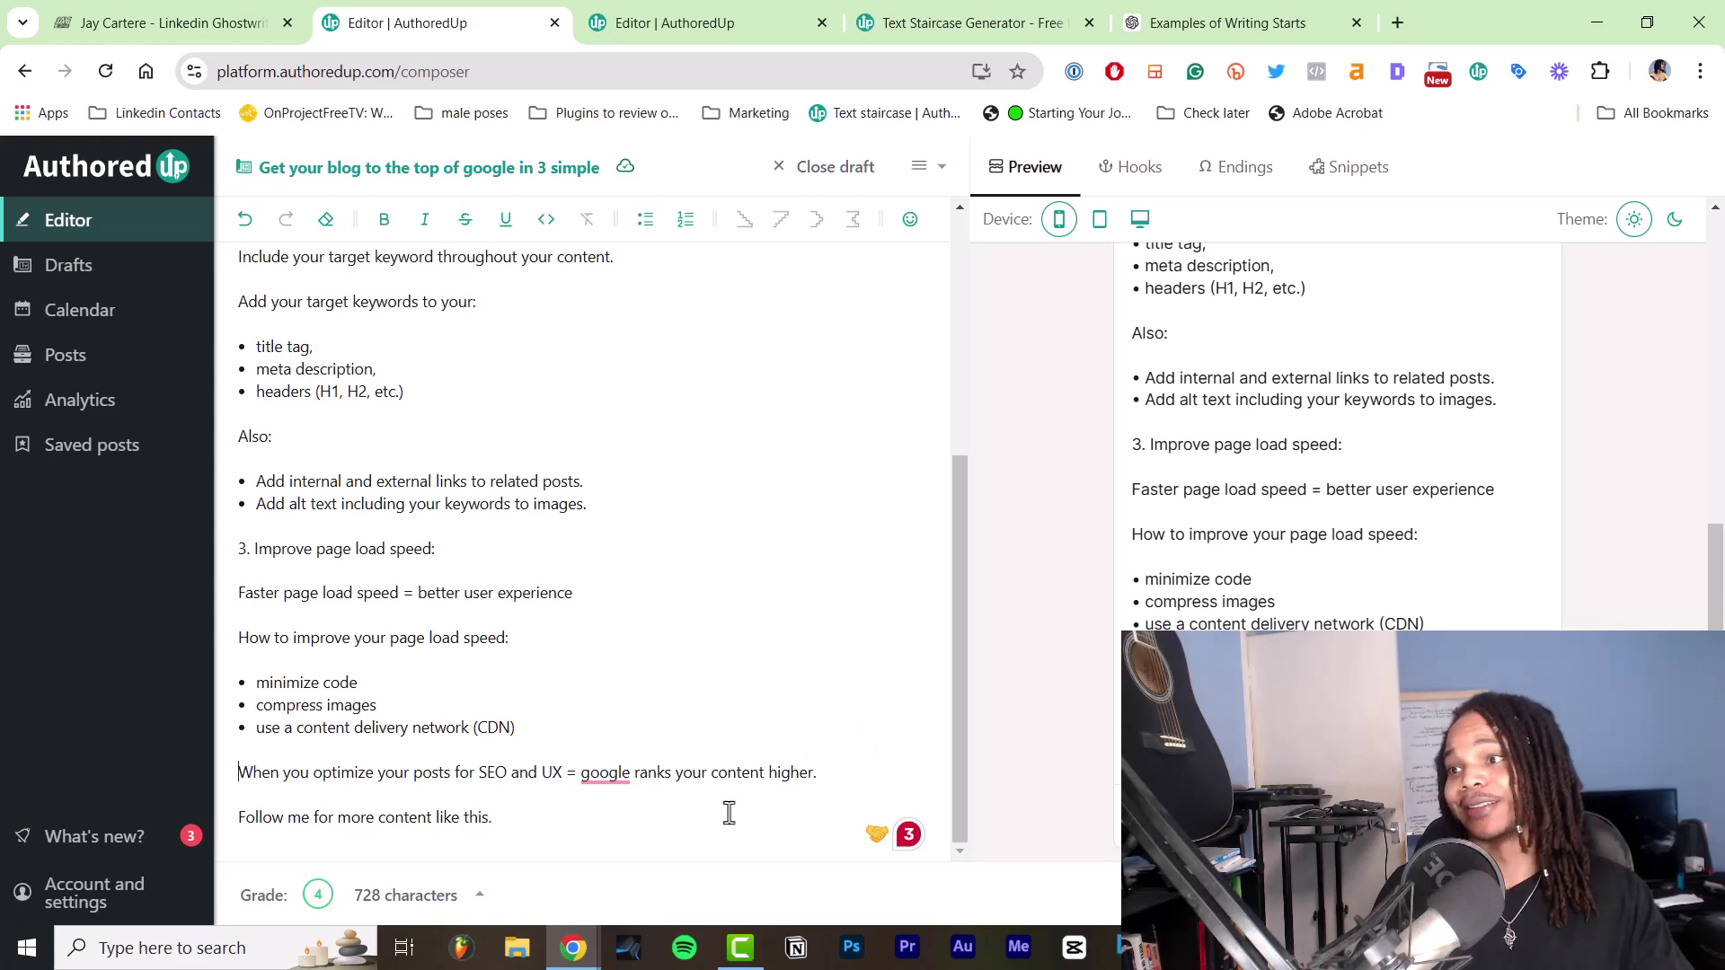
{"action": "left_click", "coordinate": [506, 817]}
{"action": "scroll", "coordinate": [398, 706], "scroll_direction": "up", "scroll_amount": 5}
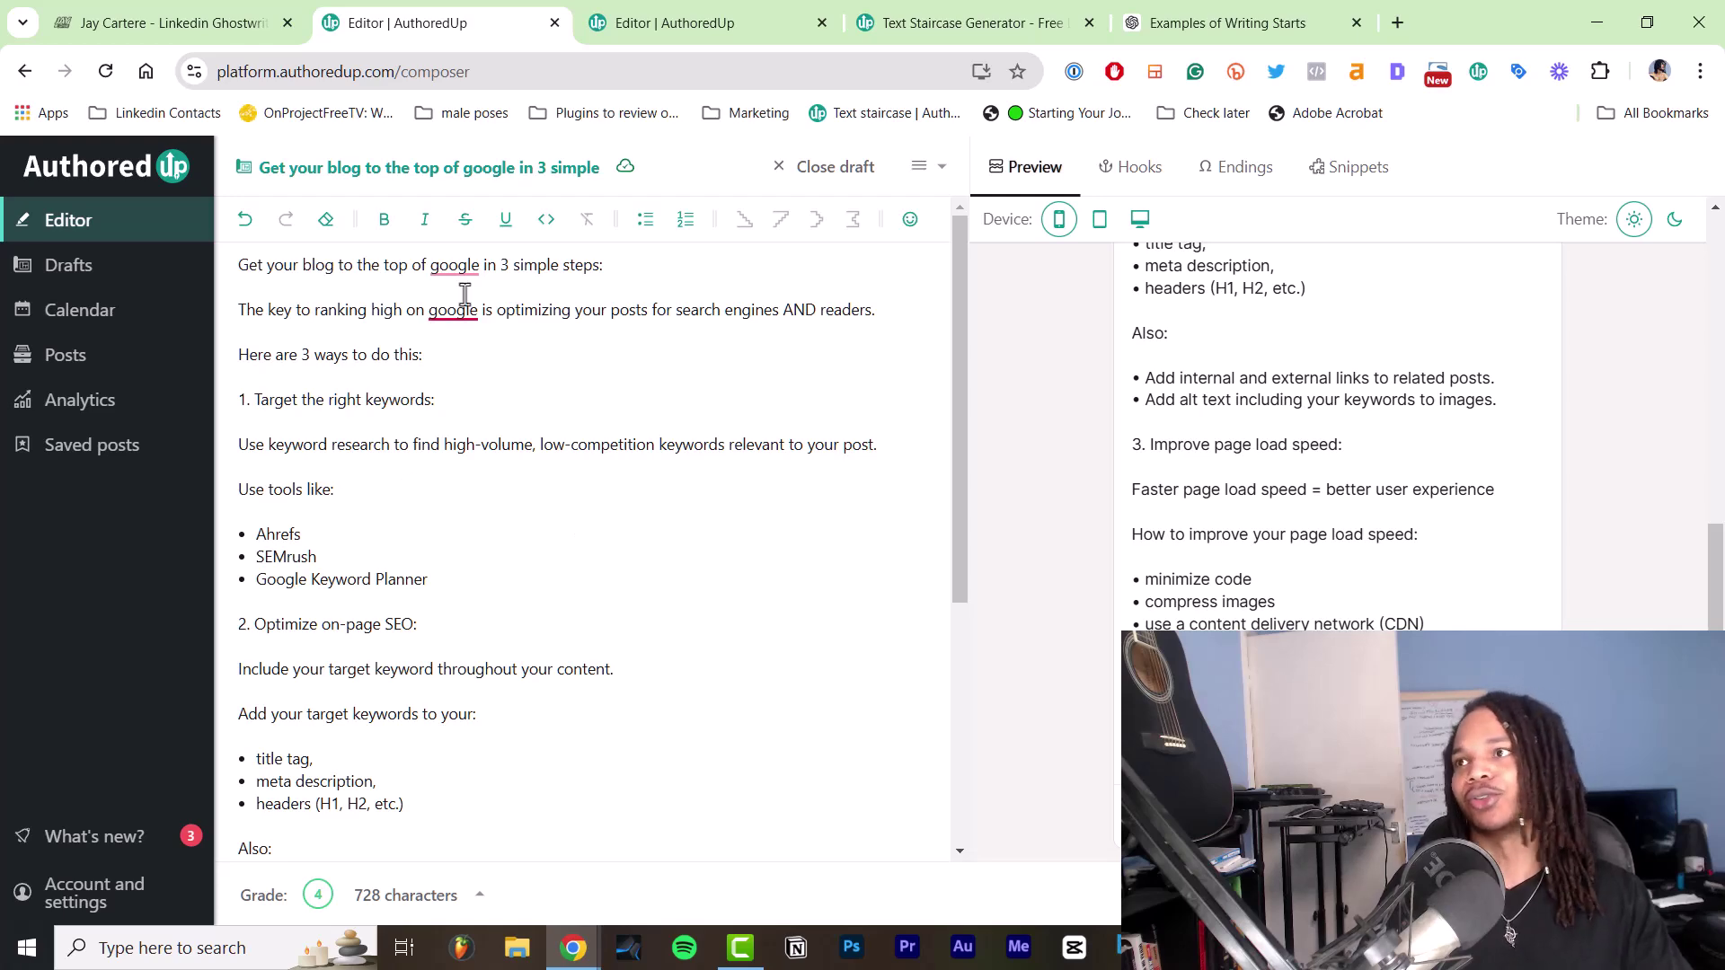
{"action": "scroll", "coordinate": [507, 437], "scroll_direction": "down", "scroll_amount": 5}
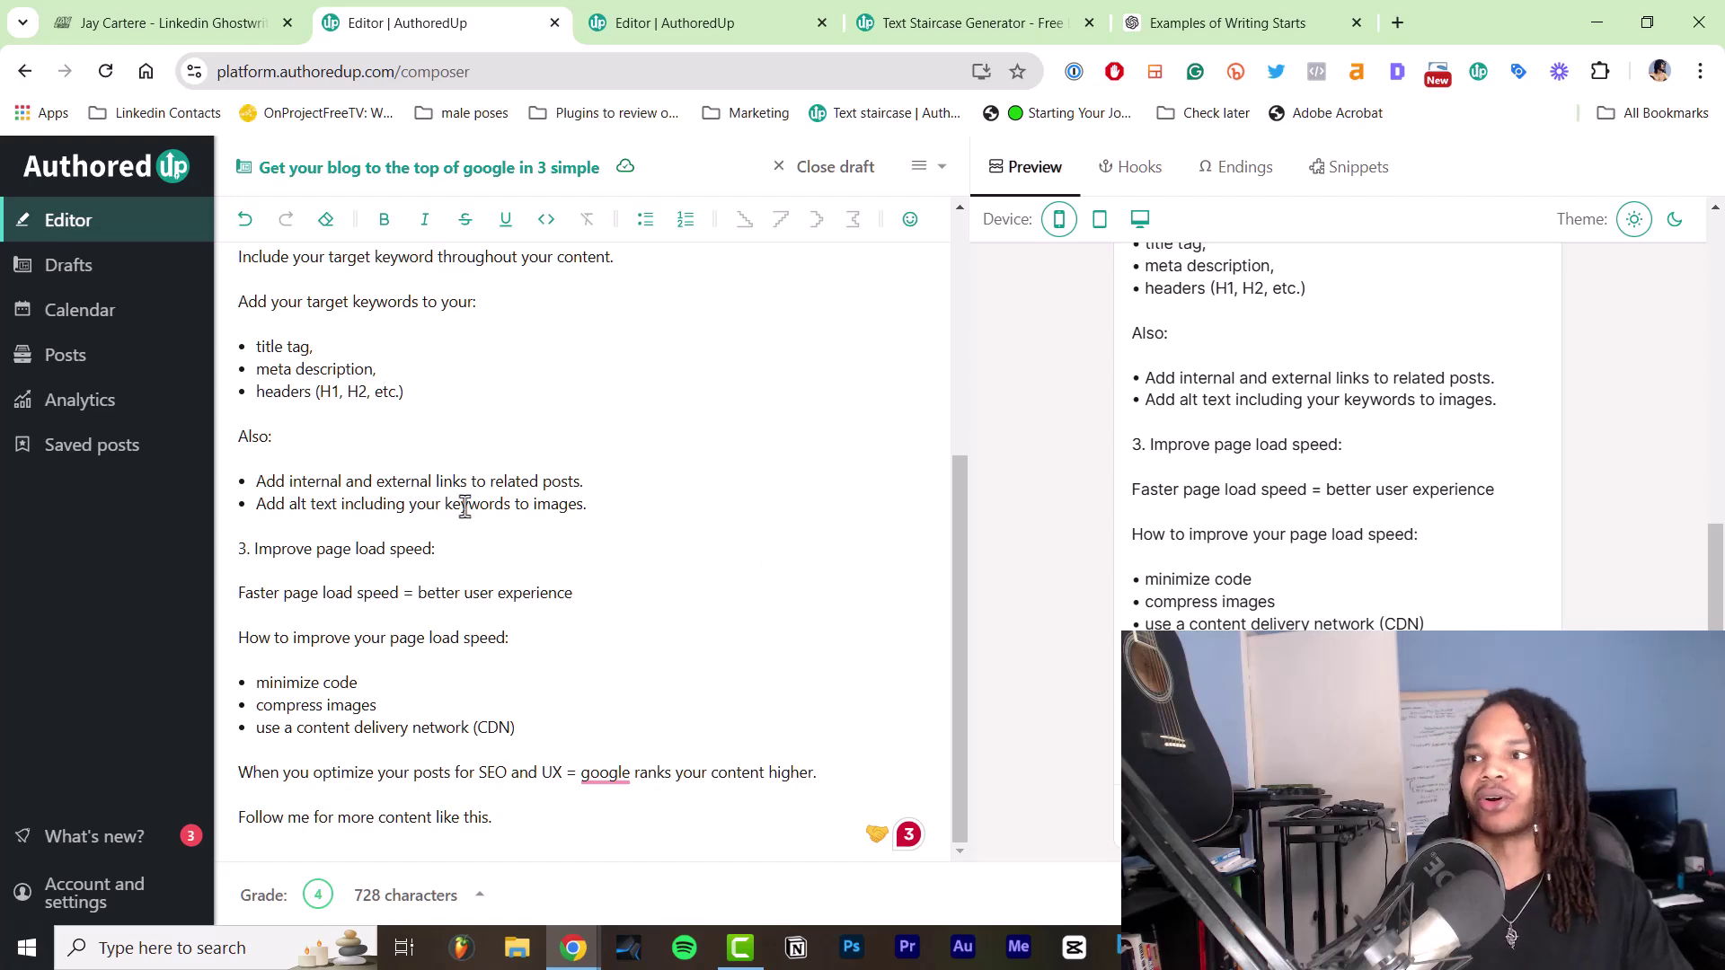
{"action": "scroll", "coordinate": [507, 595], "scroll_direction": "up", "scroll_amount": 5}
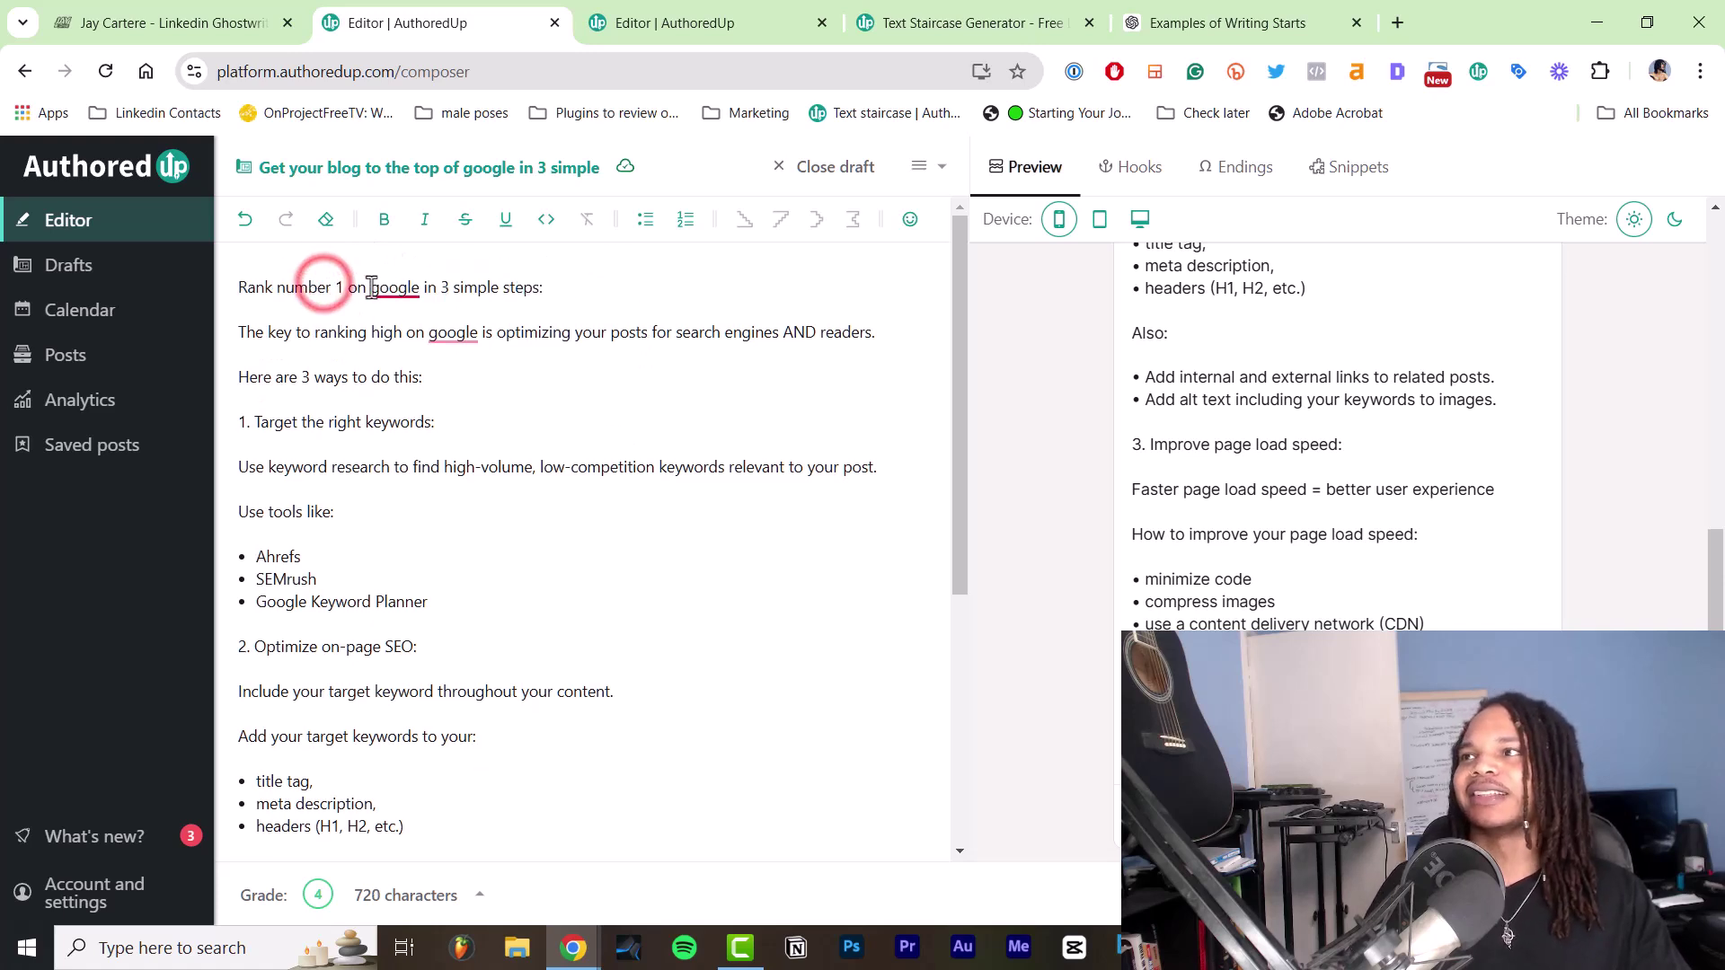
{"action": "left_click", "coordinate": [344, 275]}
{"action": "left_click", "coordinate": [256, 277]}
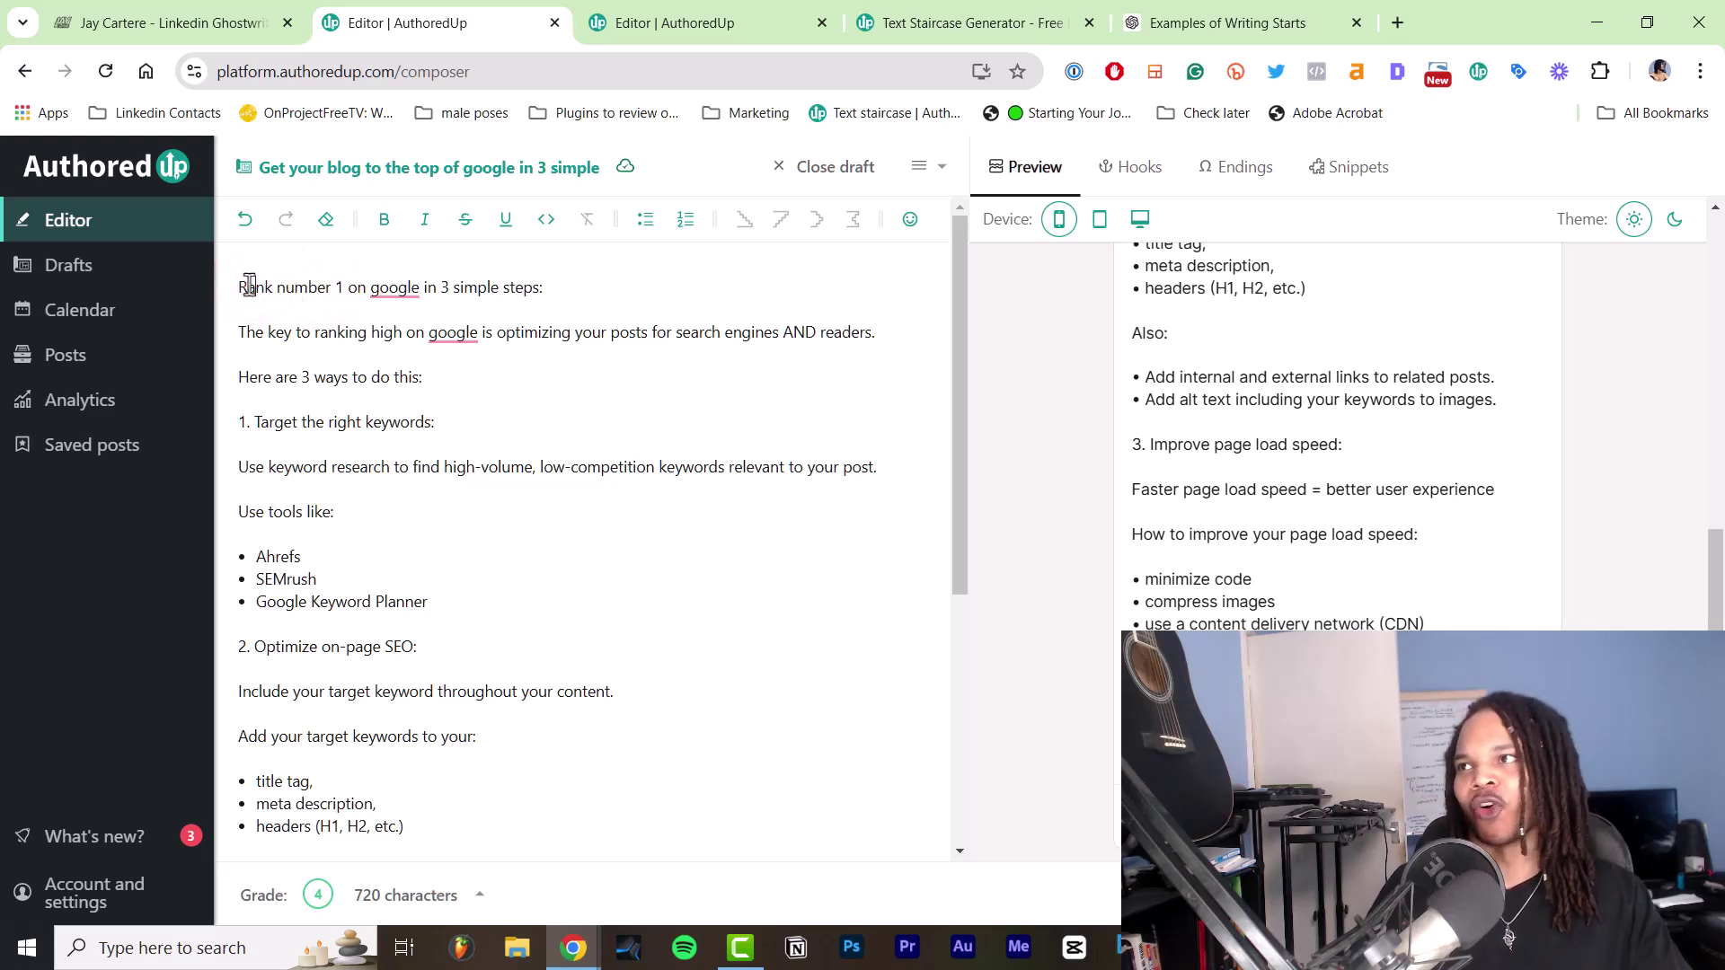
{"action": "left_click", "coordinate": [337, 289]}
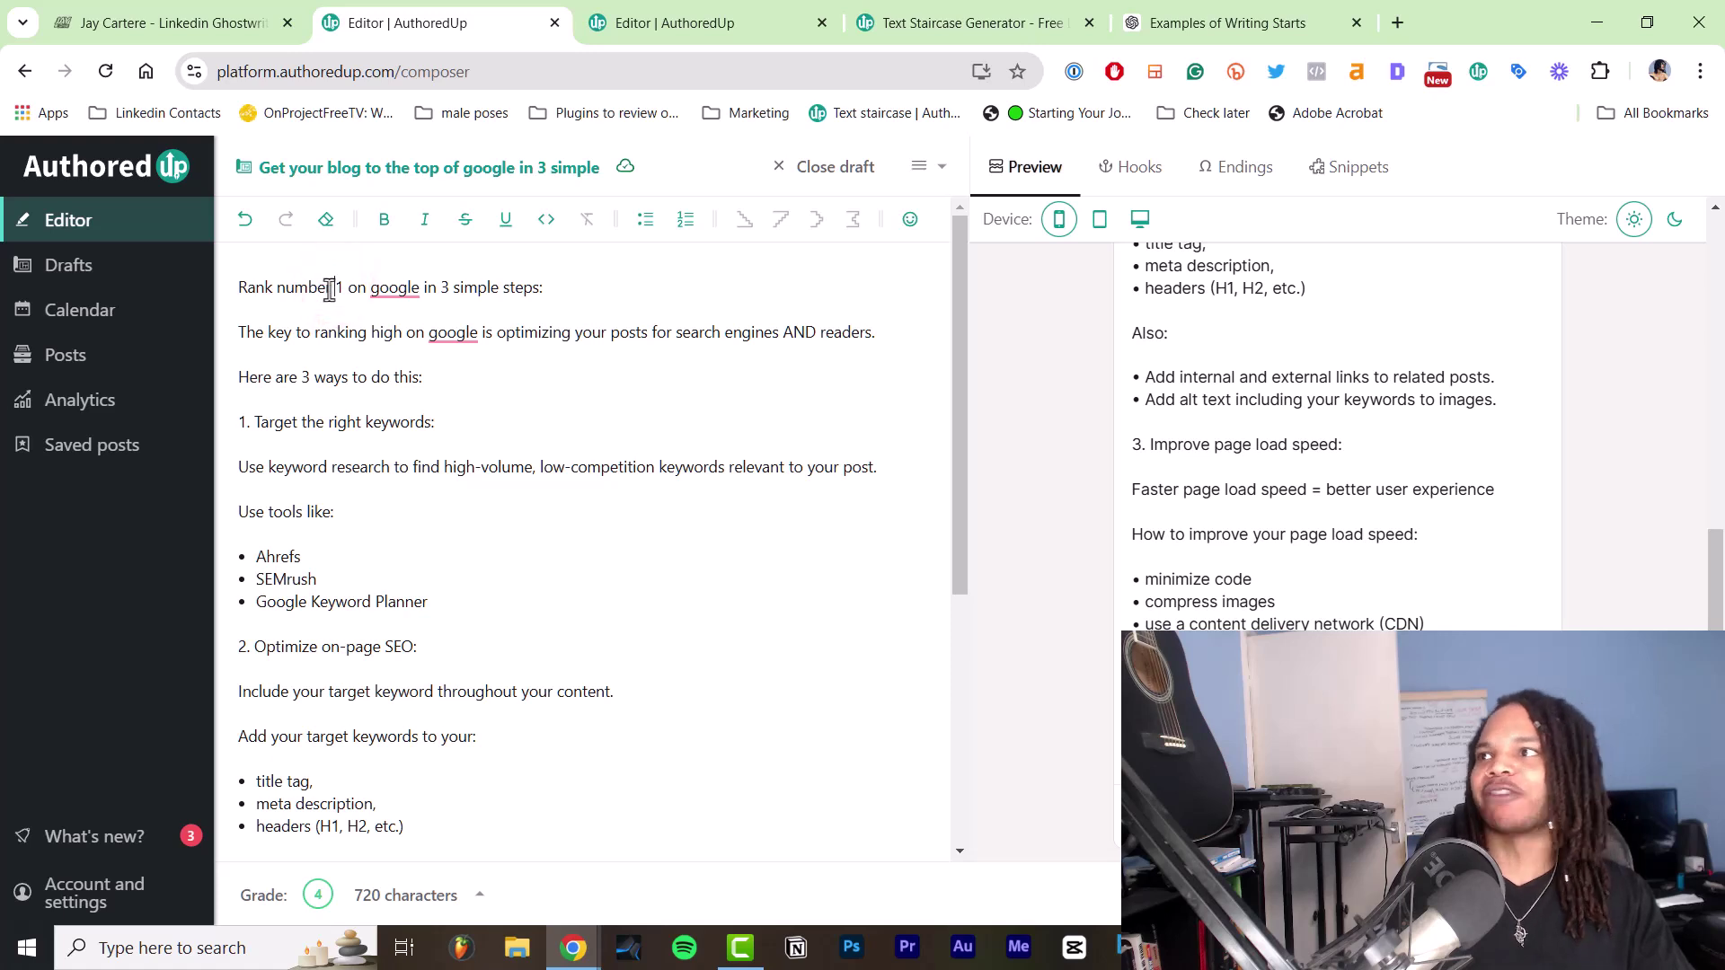
{"action": "left_click", "coordinate": [328, 288]}
{"action": "double_click", "coordinate": [328, 287]}
{"action": "left_click", "coordinate": [286, 288]}
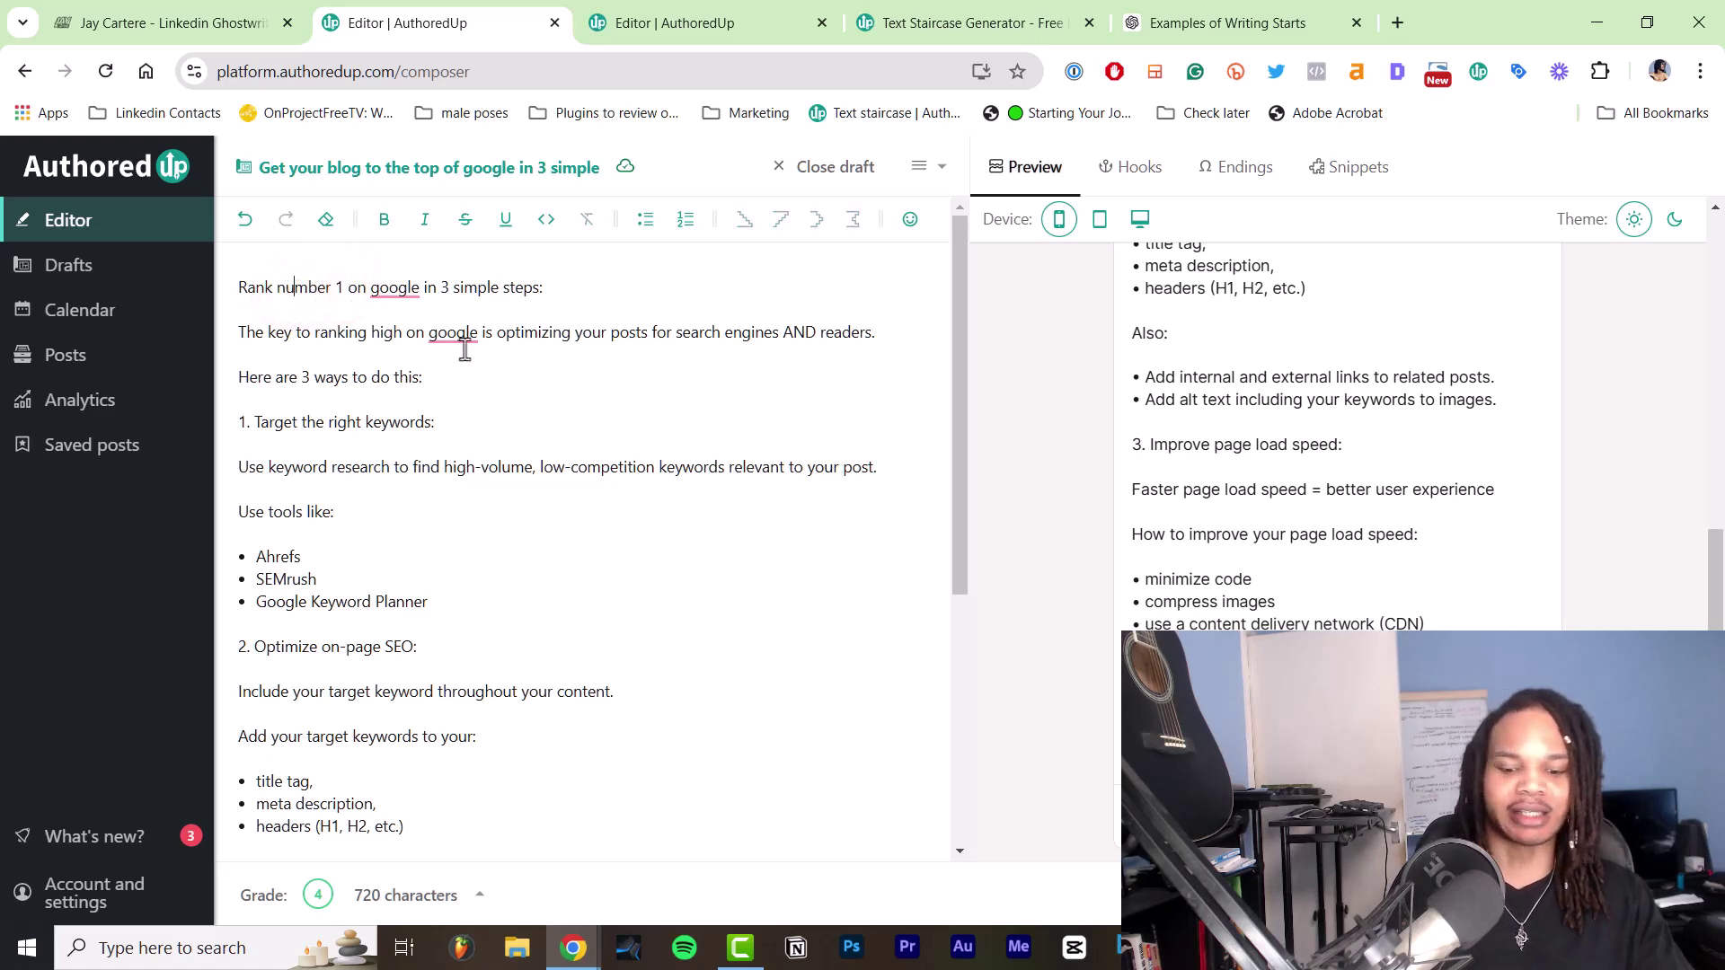
{"action": "left_click", "coordinate": [337, 285]}
{"action": "key", "text": "BackSpace"}
{"action": "key", "text": "BackSpace"}
{"action": "key", "text": "BackSpace"}
{"action": "key", "text": "BackSpace"}
{"action": "key", "text": "BackSpace"}
{"action": "key", "text": "BackSpace"}
{"action": "key", "text": "BackSpace"}
{"action": "key", "text": "BackSpace"}
{"action": "key", "text": "BackSpace"}
{"action": "key", "text": "BackSpace"}
{"action": "key", "text": "BackSpace"}
{"action": "key", "text": "BackSpace"}
{"action": "key", "text": "ctrl+z"}
{"action": "key", "text": "ctrl+z"}
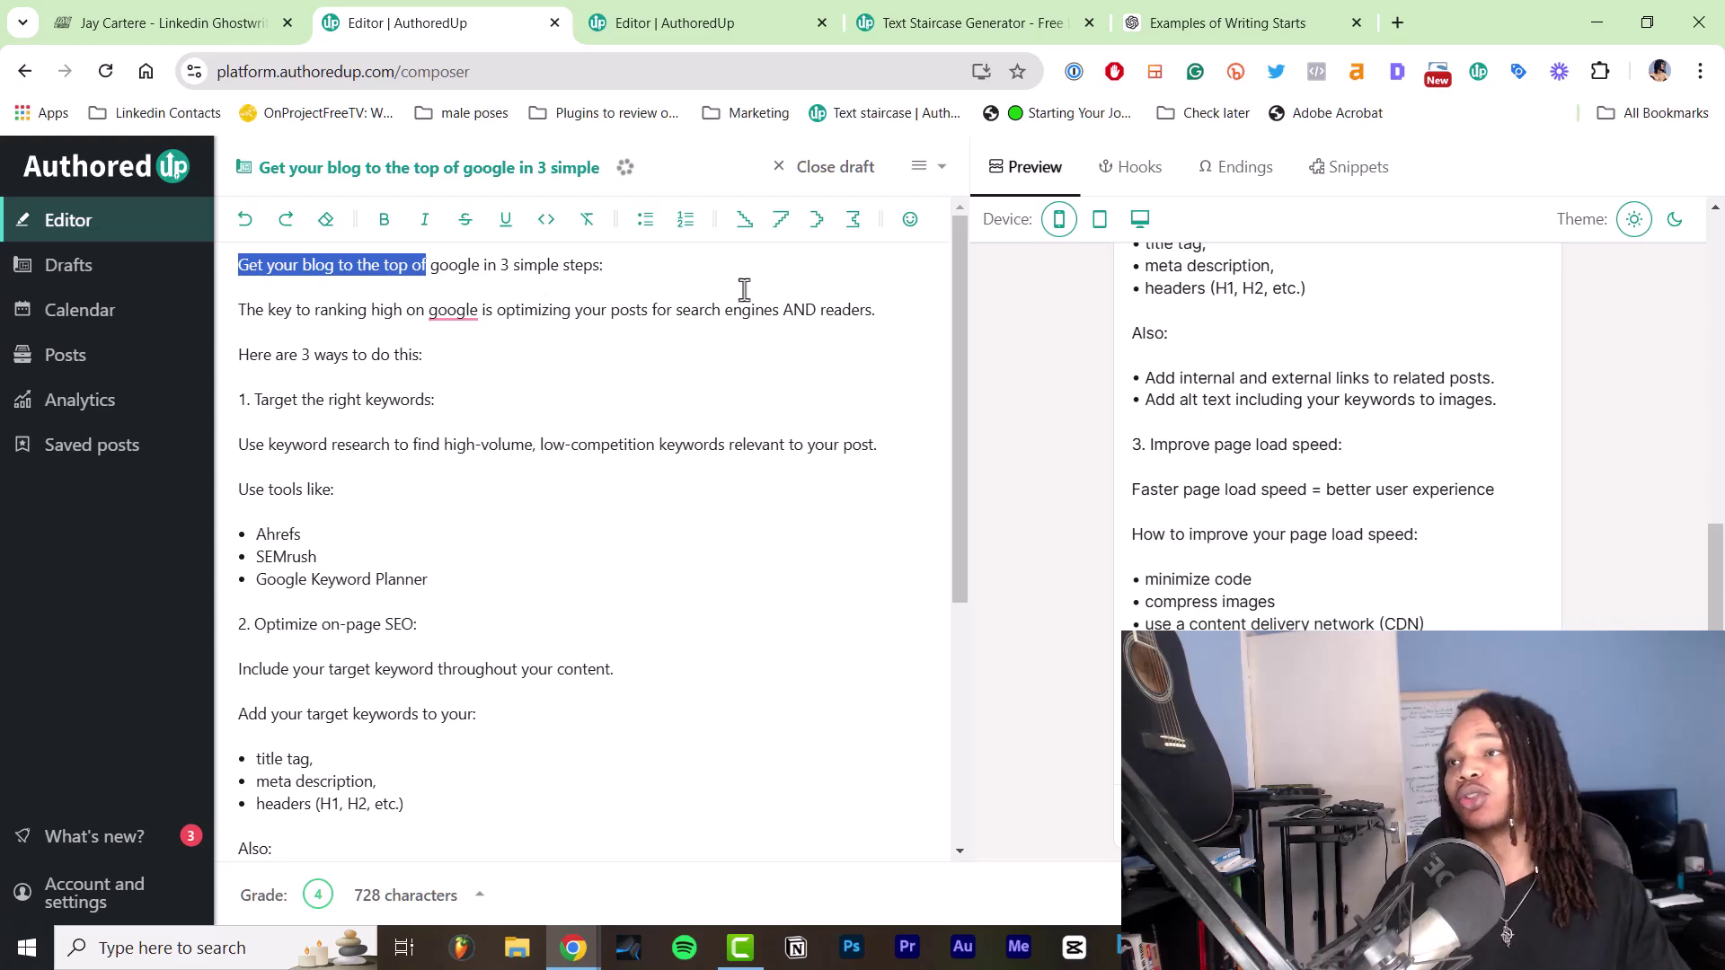
{"action": "scroll", "coordinate": [1204, 449], "scroll_direction": "up", "scroll_amount": 10}
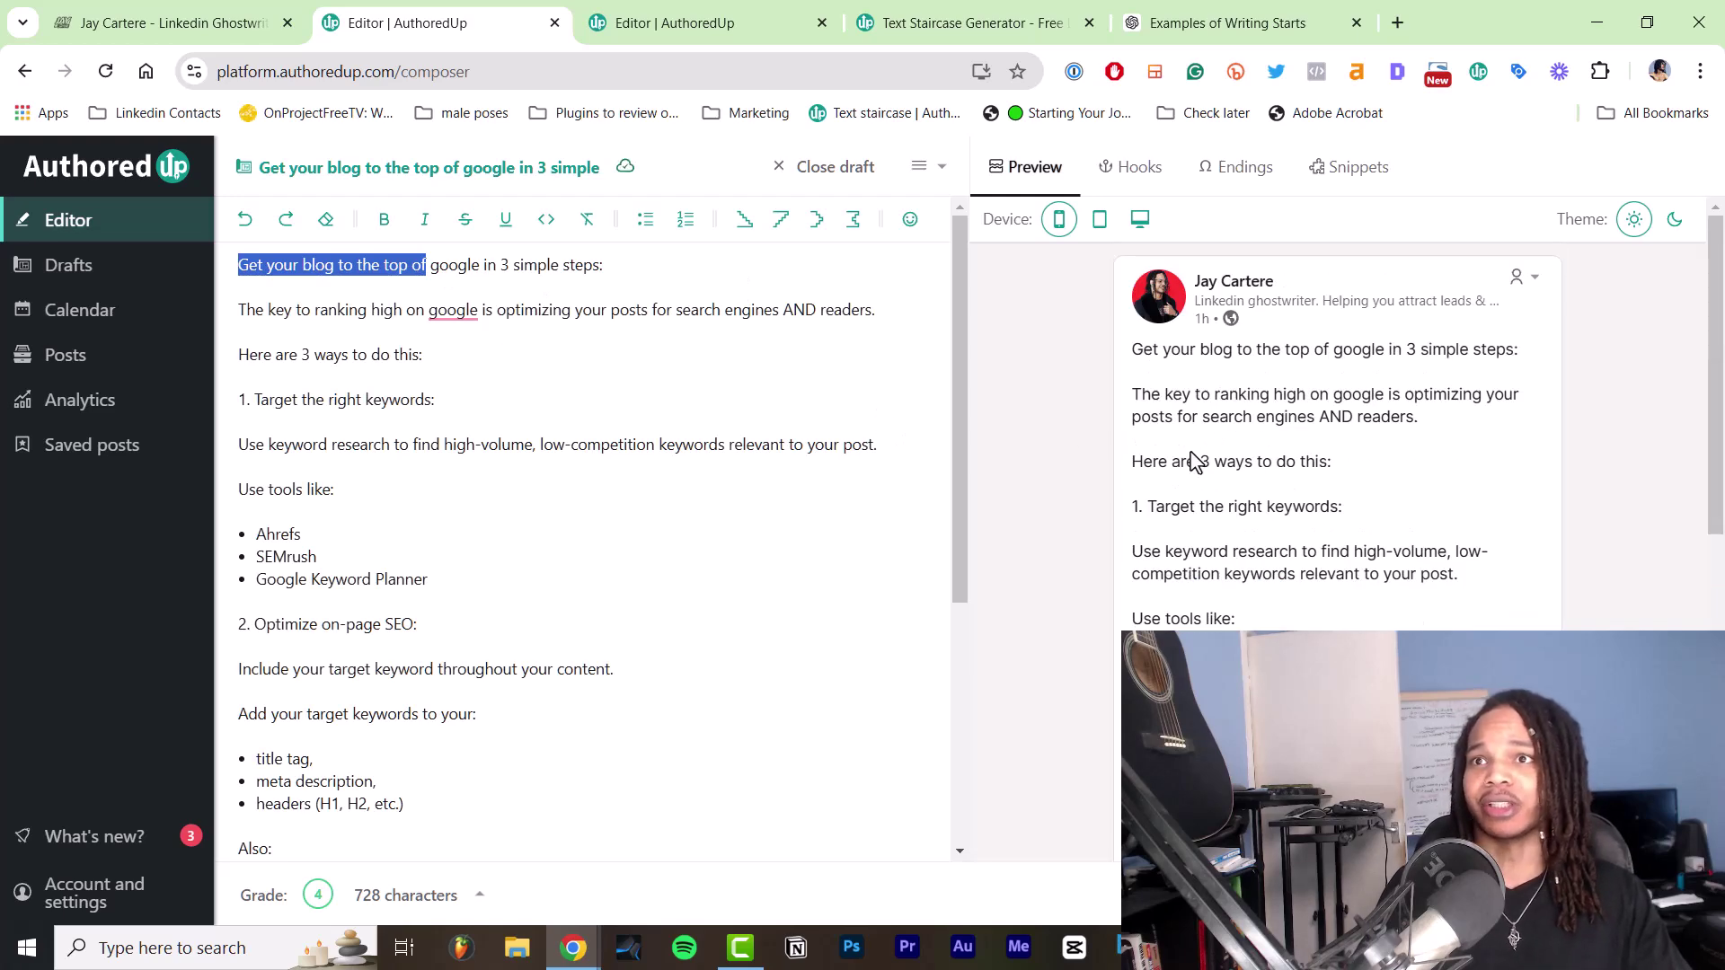
{"action": "left_click", "coordinate": [878, 306]}
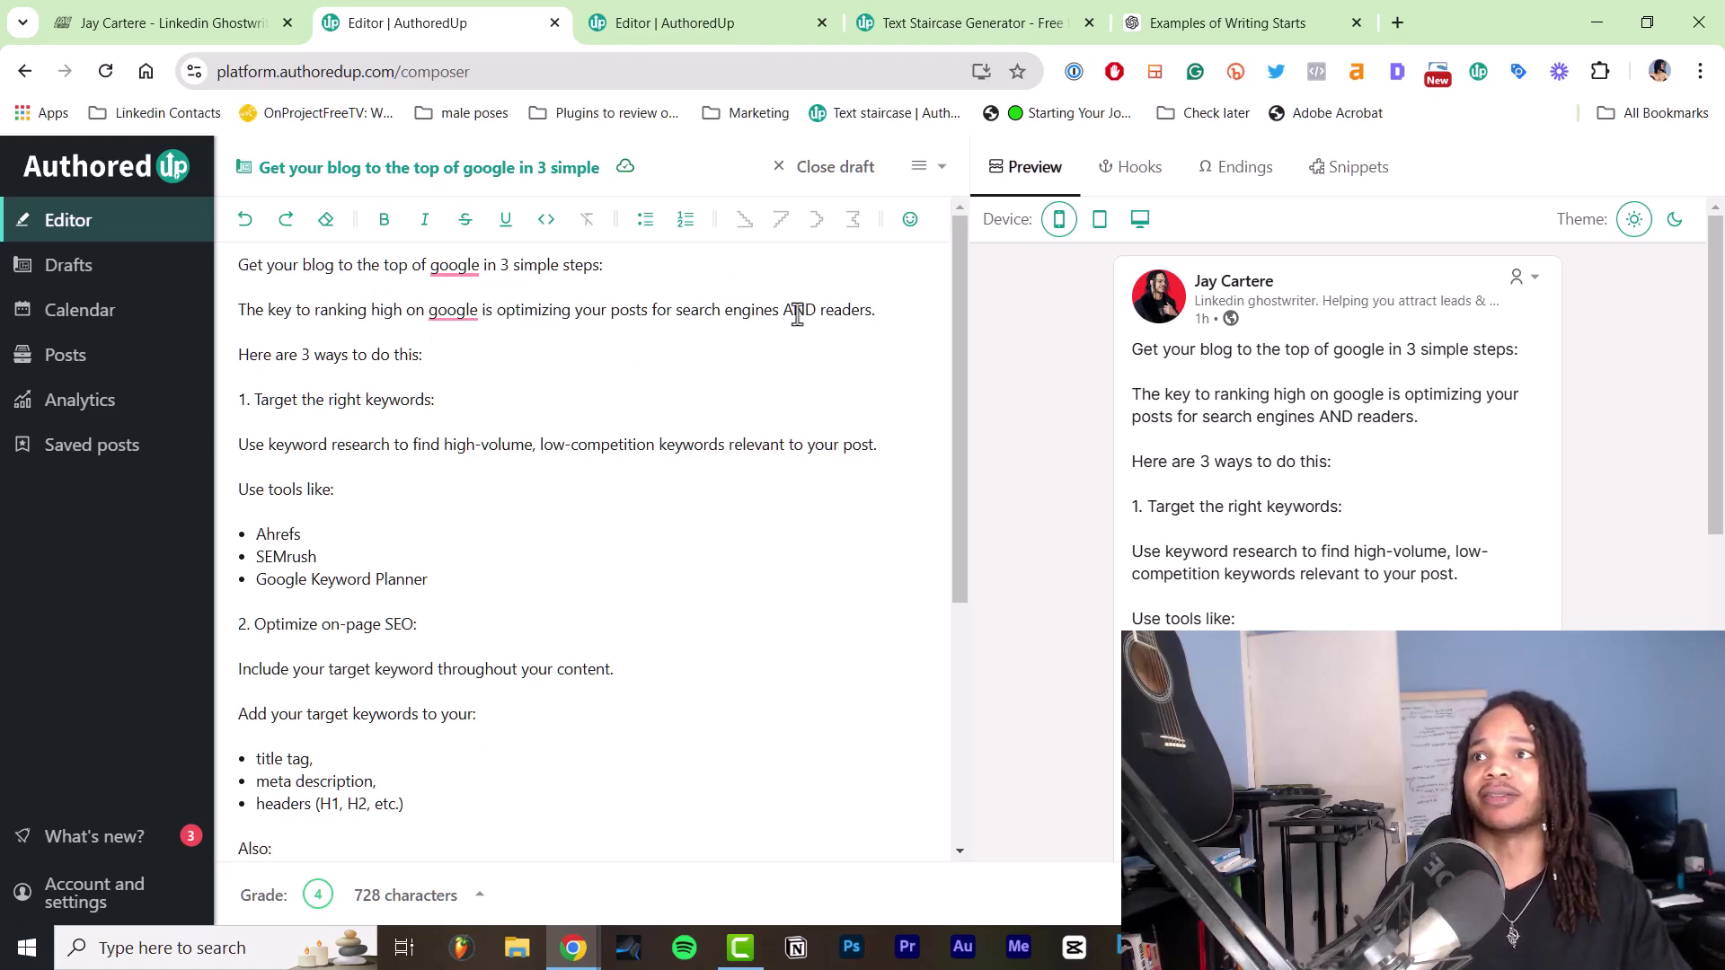
{"action": "left_click_drag", "start_coordinate": [867, 311], "coordinate": [212, 314]}
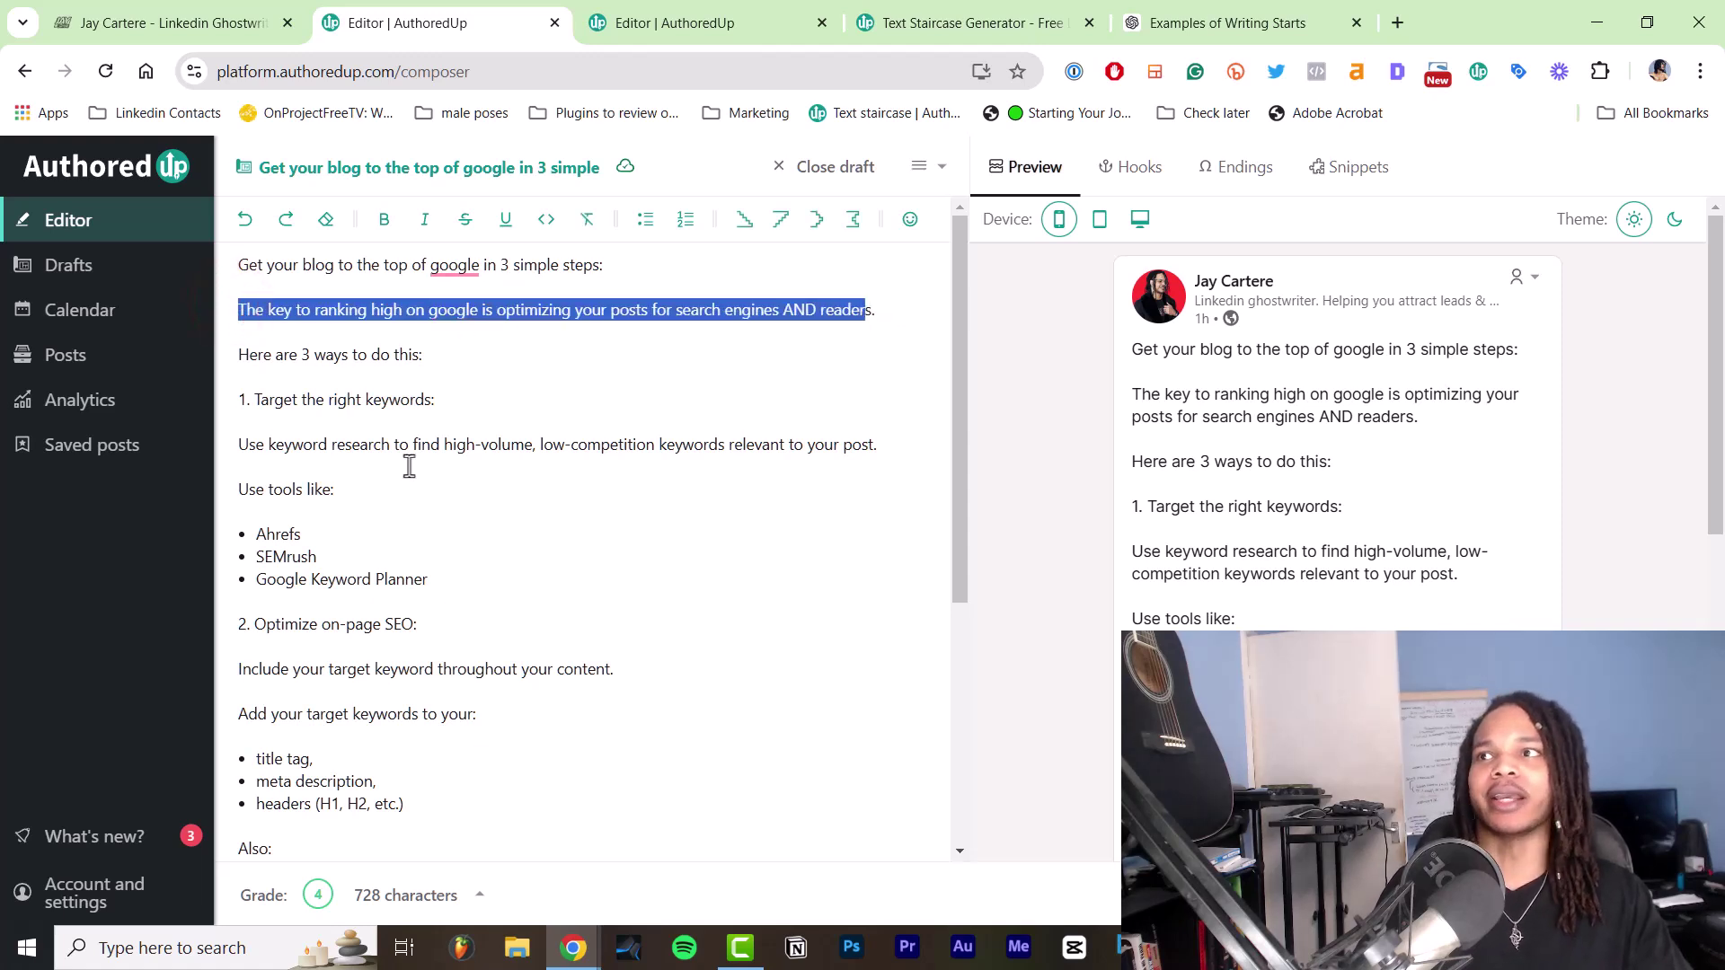
{"action": "left_click", "coordinate": [697, 326]}
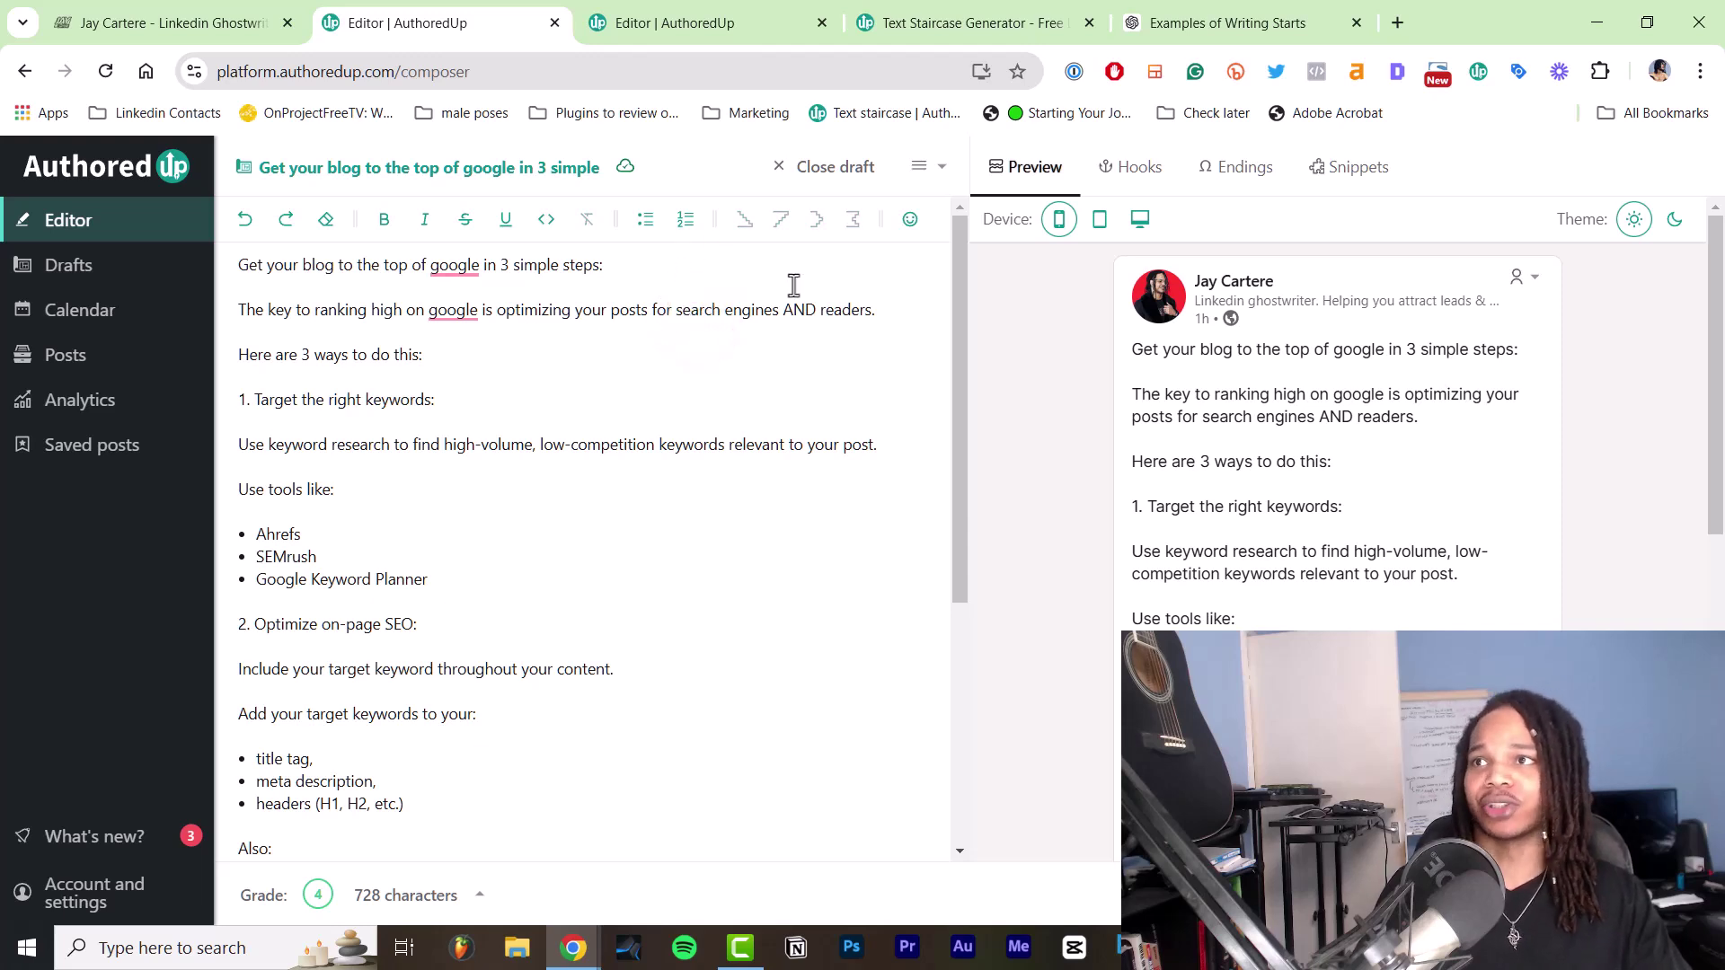
{"action": "left_click_drag", "start_coordinate": [243, 352], "coordinate": [526, 368]}
{"action": "left_click", "coordinate": [242, 352]}
{"action": "left_click", "coordinate": [382, 359]}
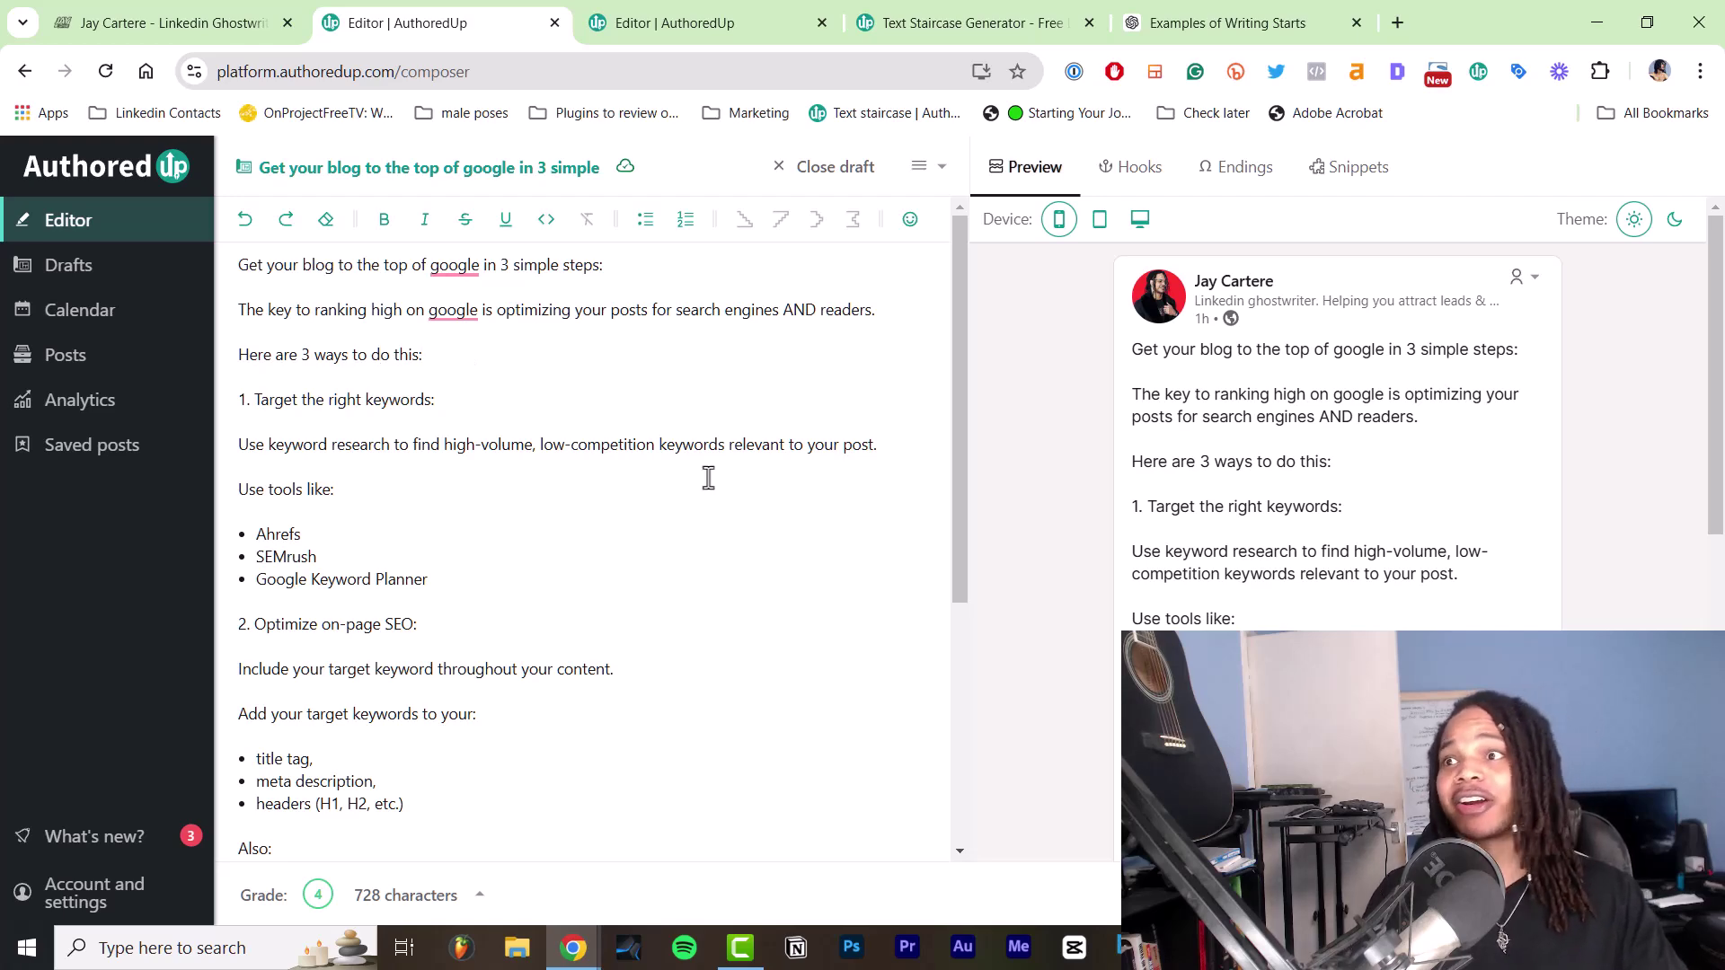
{"action": "scroll", "coordinate": [708, 478], "scroll_direction": "down", "scroll_amount": 4}
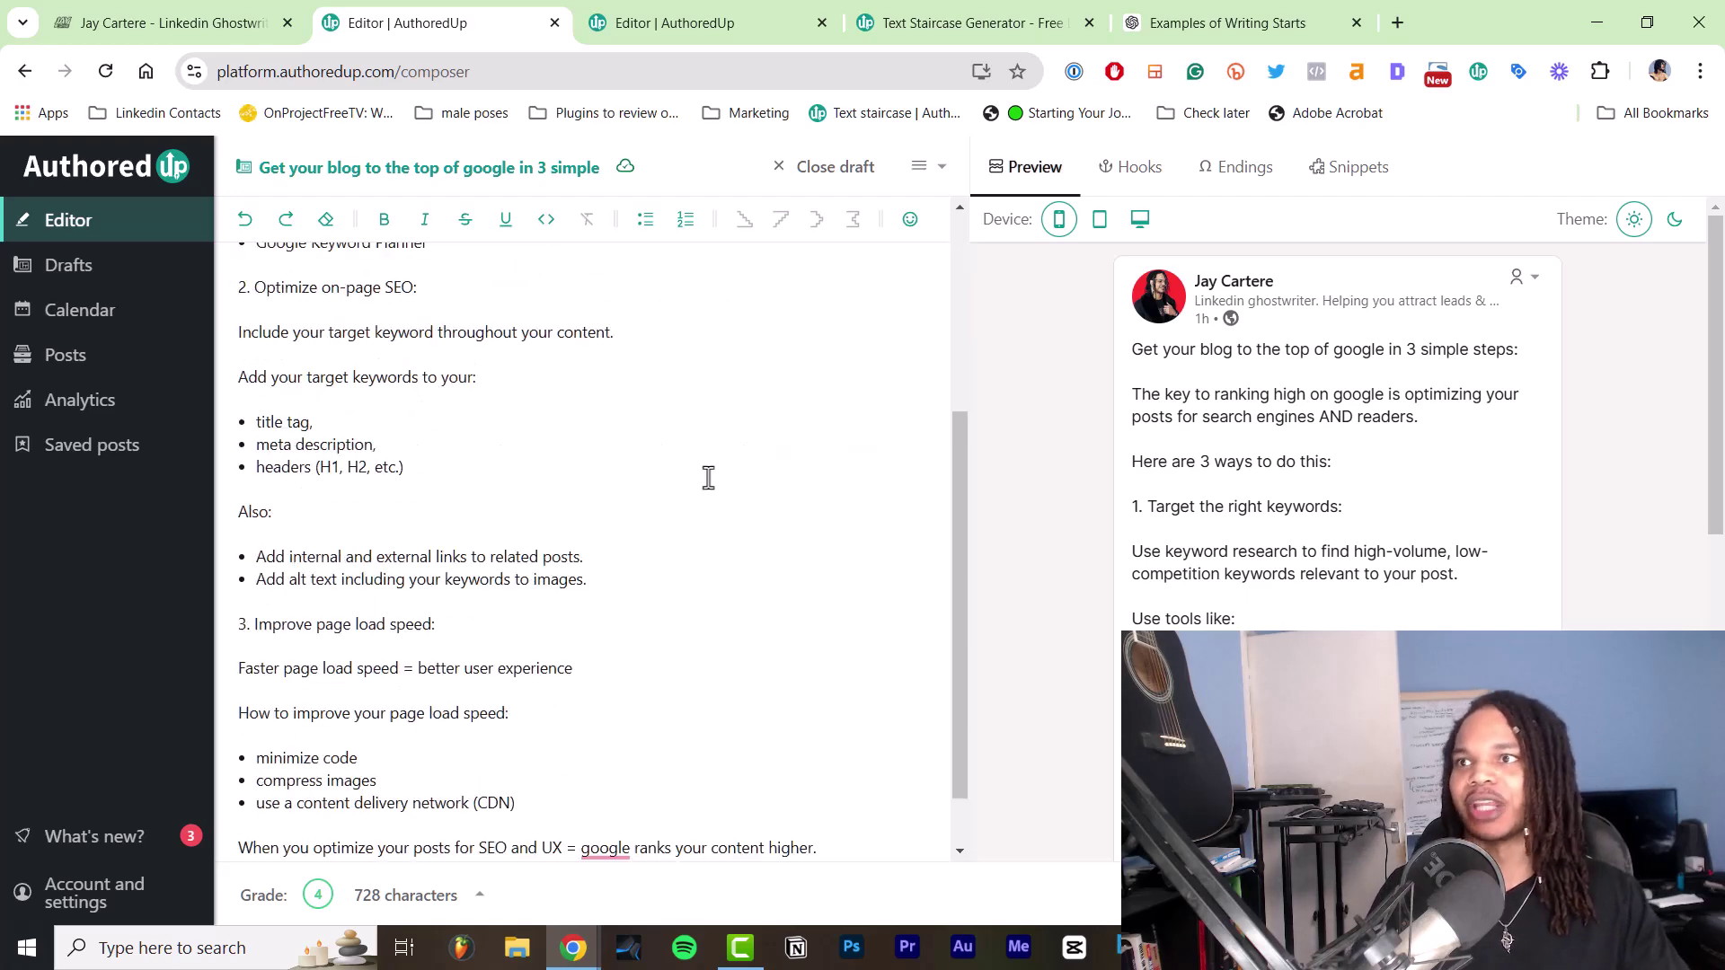
{"action": "scroll", "coordinate": [708, 478], "scroll_direction": "down", "scroll_amount": 1}
{"action": "scroll", "coordinate": [708, 478], "scroll_direction": "up", "scroll_amount": 5}
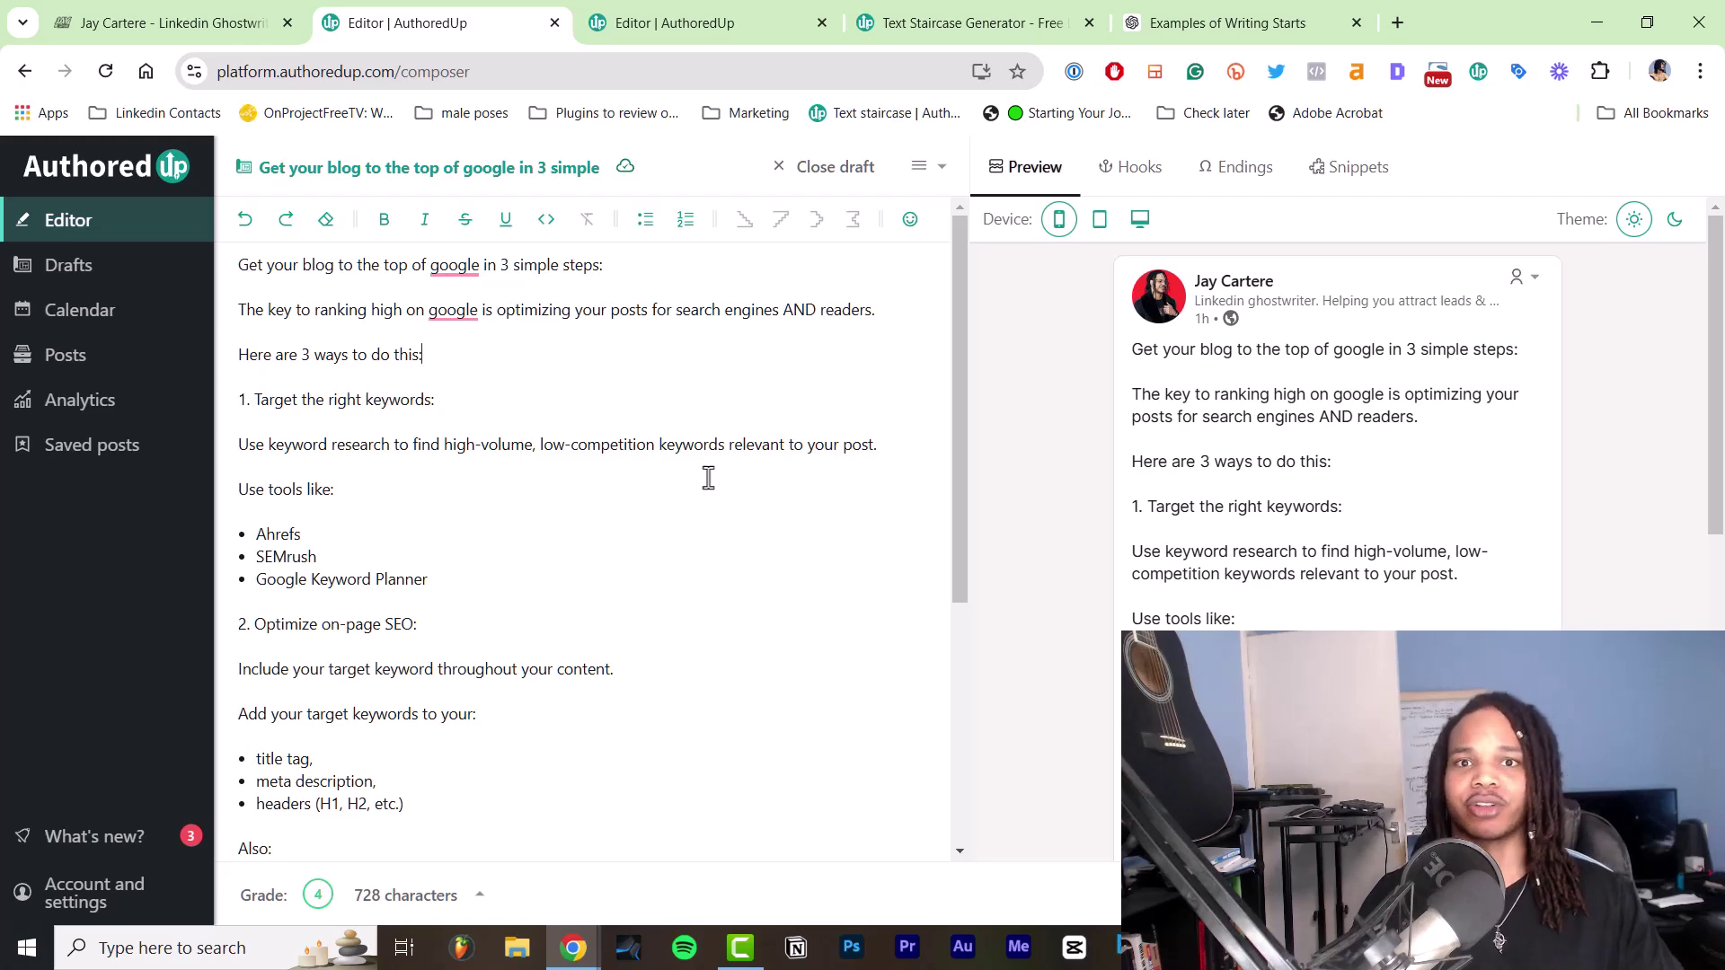
{"action": "scroll", "coordinate": [686, 426], "scroll_direction": "down", "scroll_amount": 5}
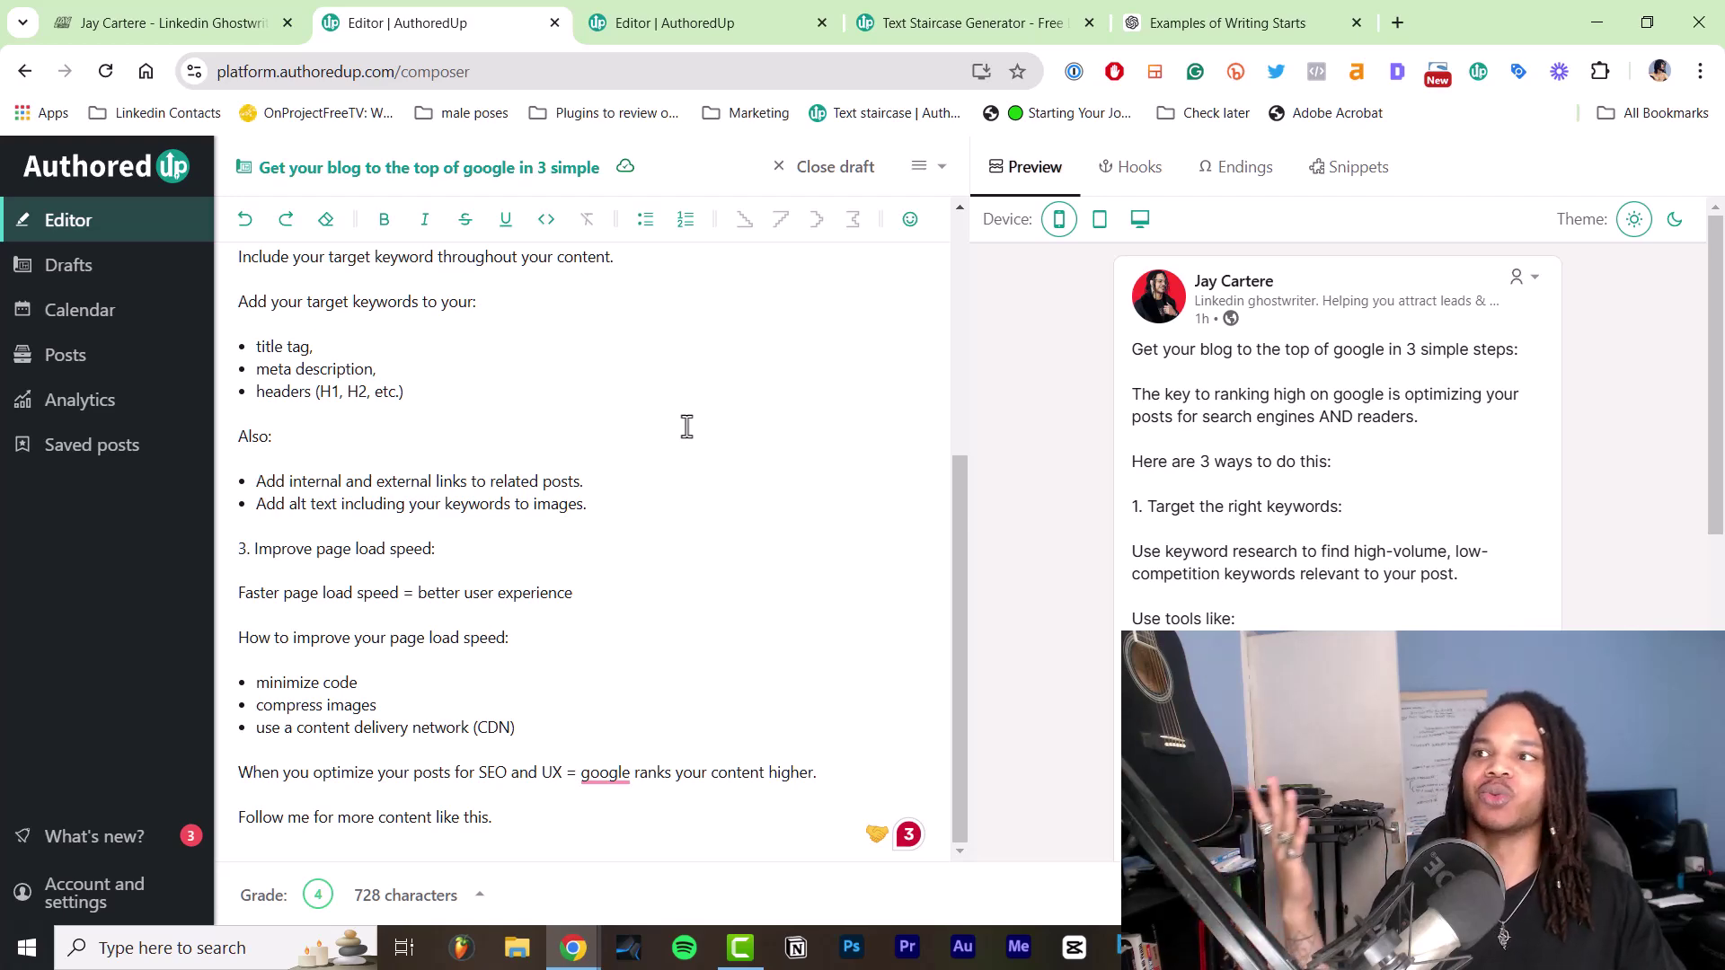
{"action": "scroll", "coordinate": [685, 599], "scroll_direction": "up", "scroll_amount": 5}
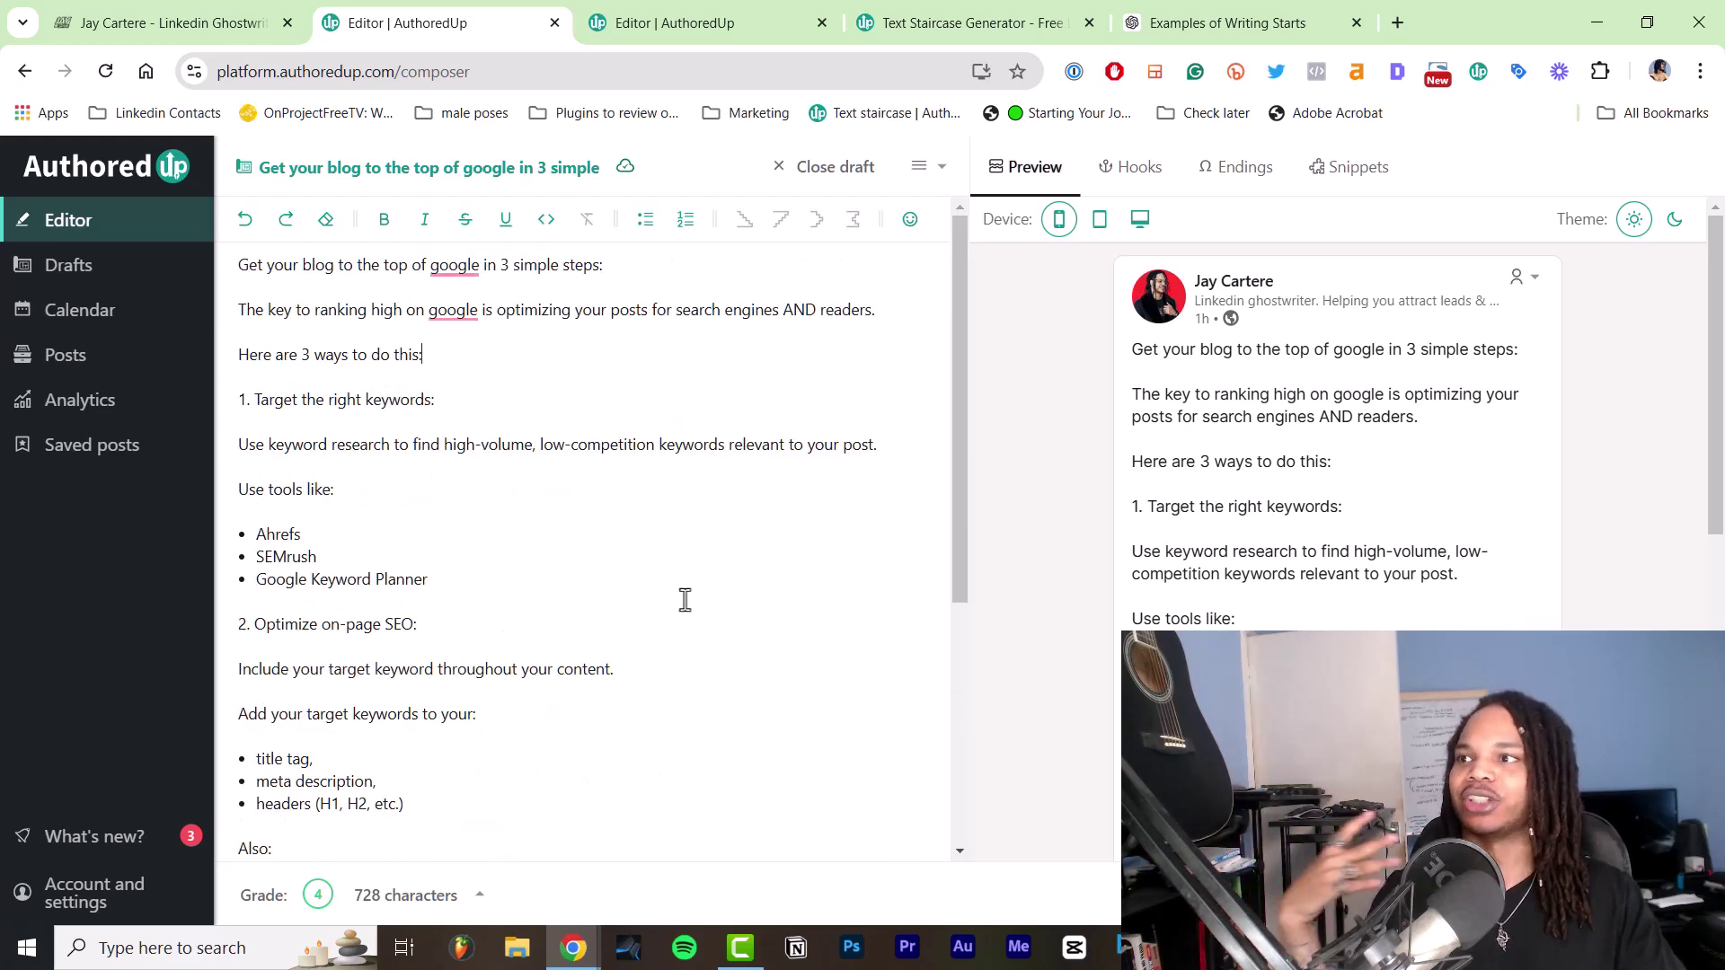